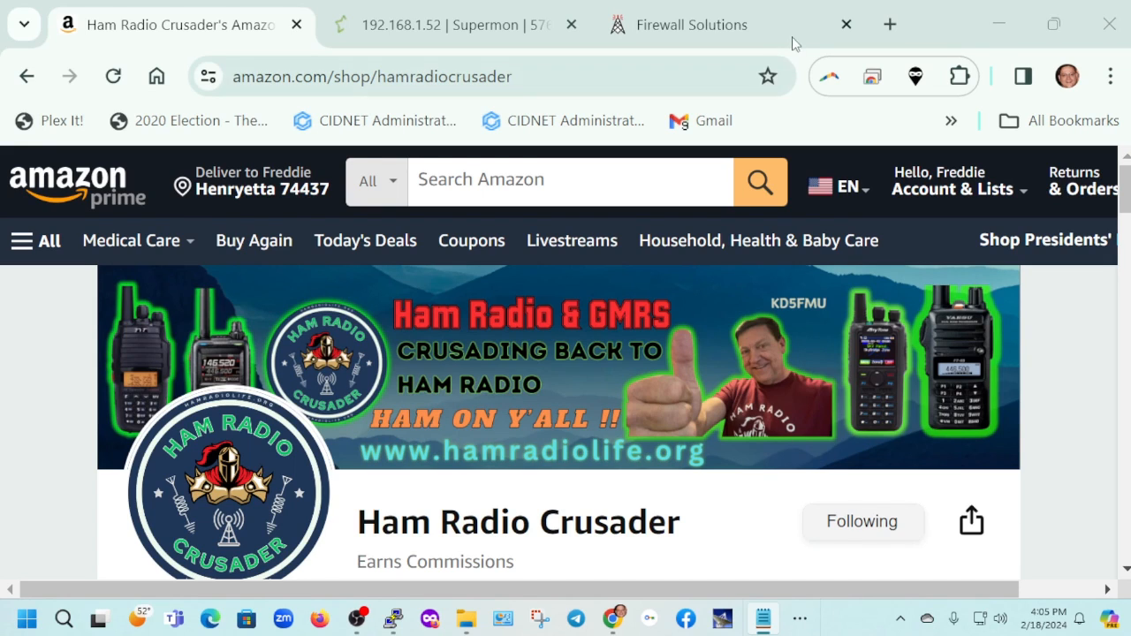
Open the router's page at 192.168.1.1 in a new tab, sign in with the router password, and view it full screen
{"action": "left_click", "coordinate": [890, 25]}
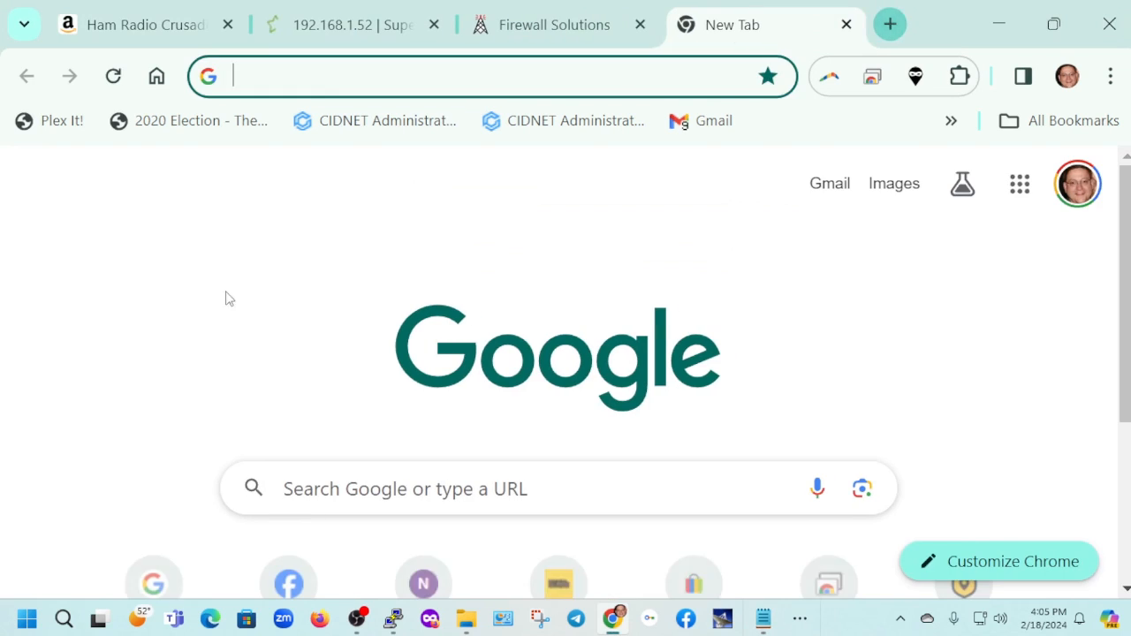
{"action": "type", "text": "192.16"}
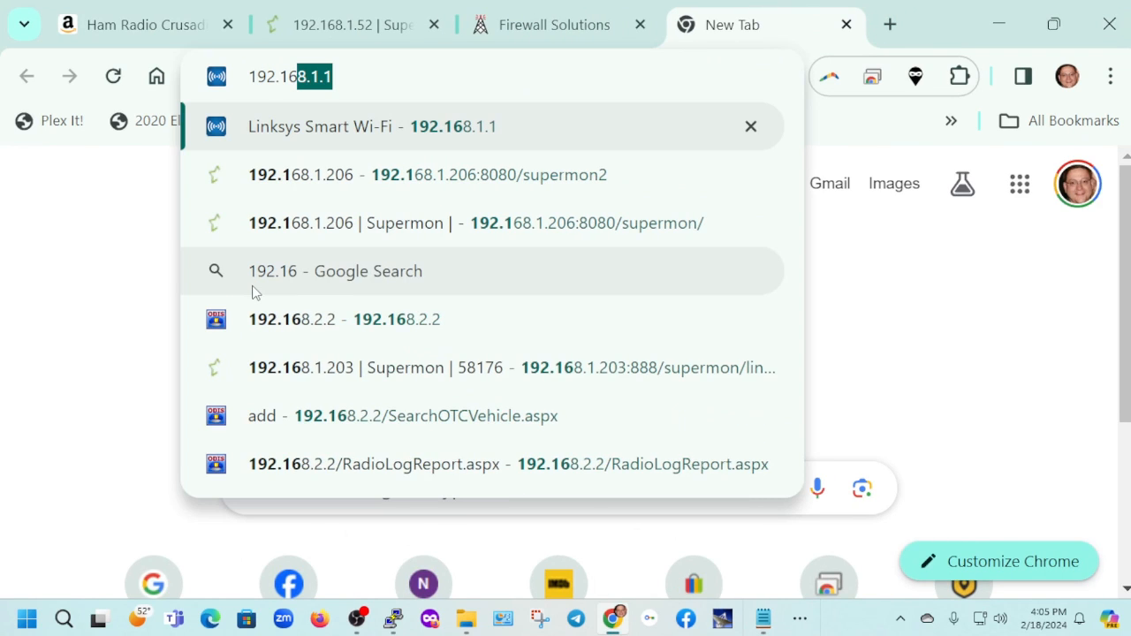
{"action": "type", "text": "8.1.1"}
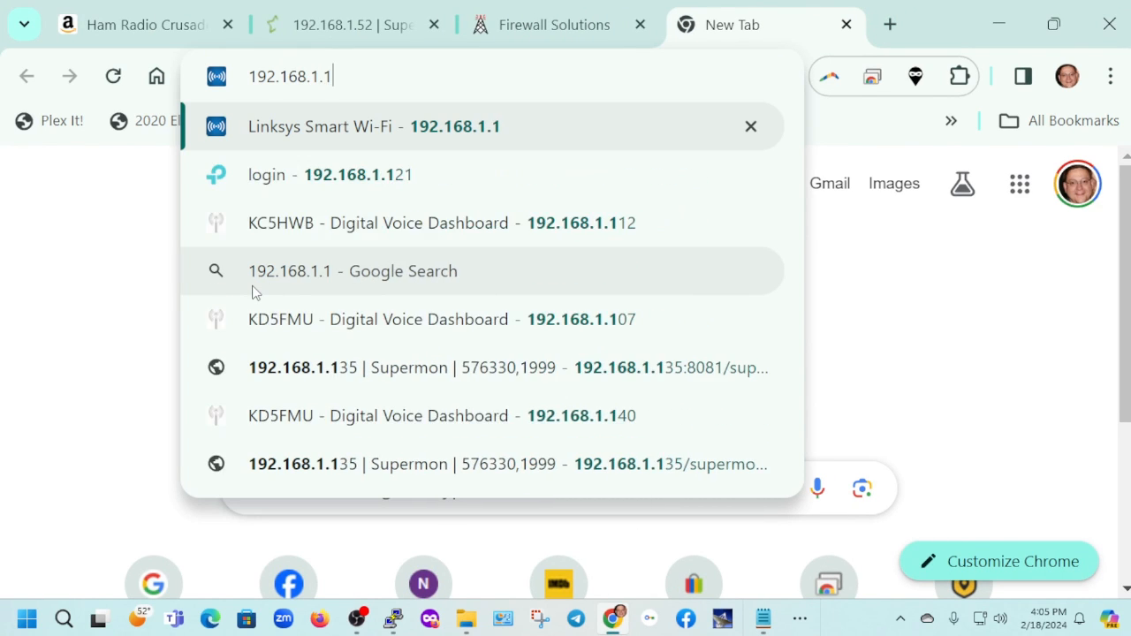
{"action": "key", "text": "Return"}
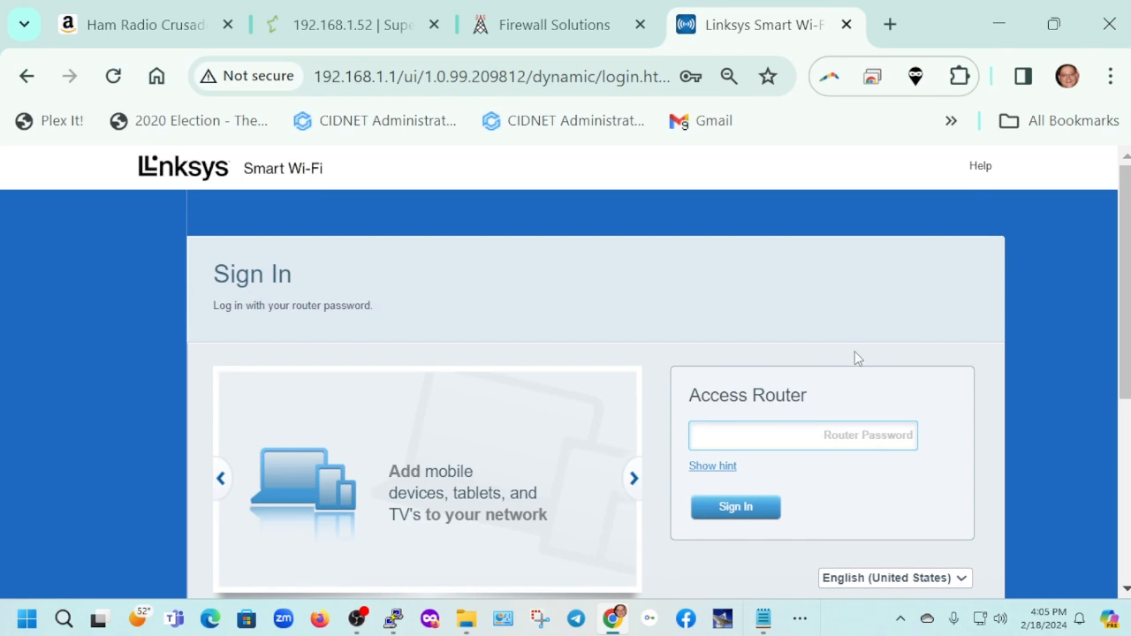
{"action": "left_click", "coordinate": [721, 438]}
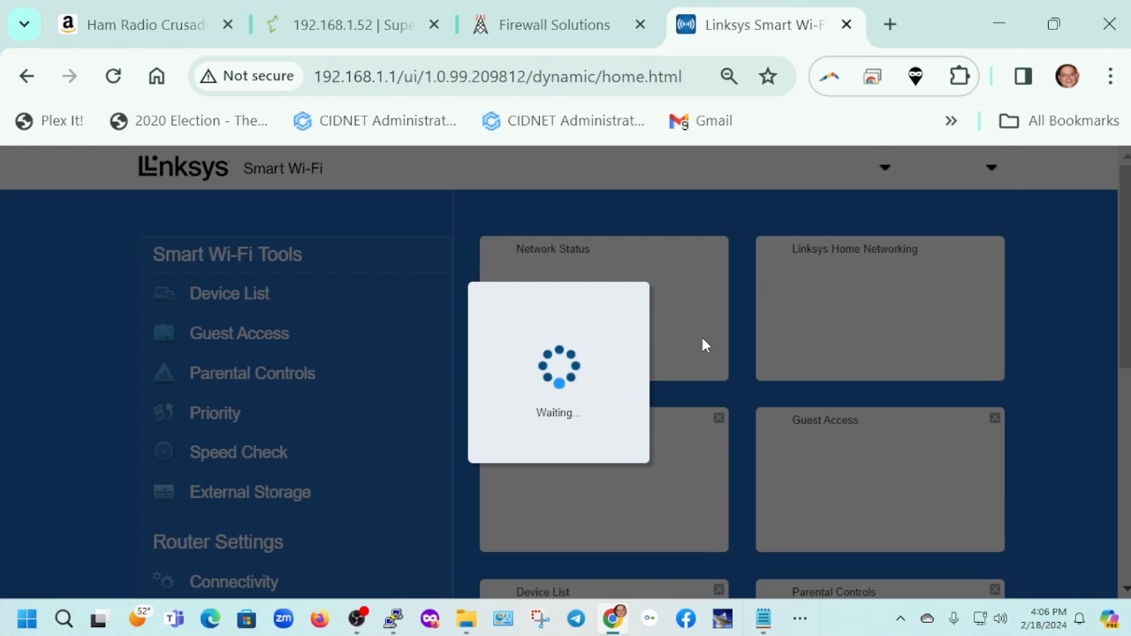
{"action": "key", "text": "F11"}
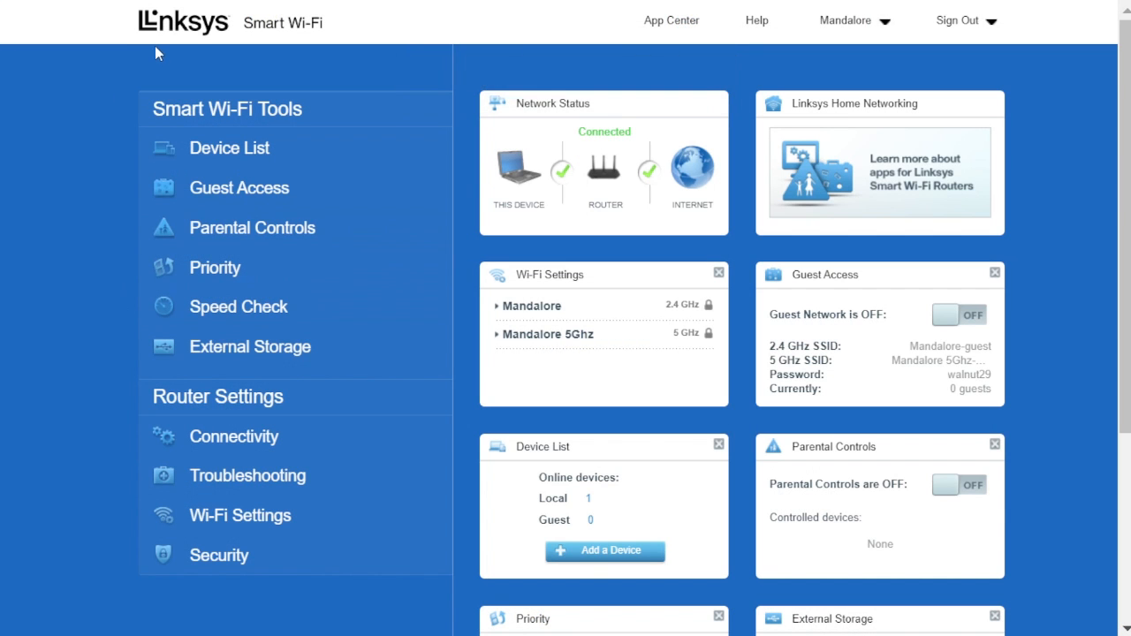
Open the router's Port Range Forwarding settings within the Apps and Gaming security options
{"action": "left_click", "coordinate": [217, 552]}
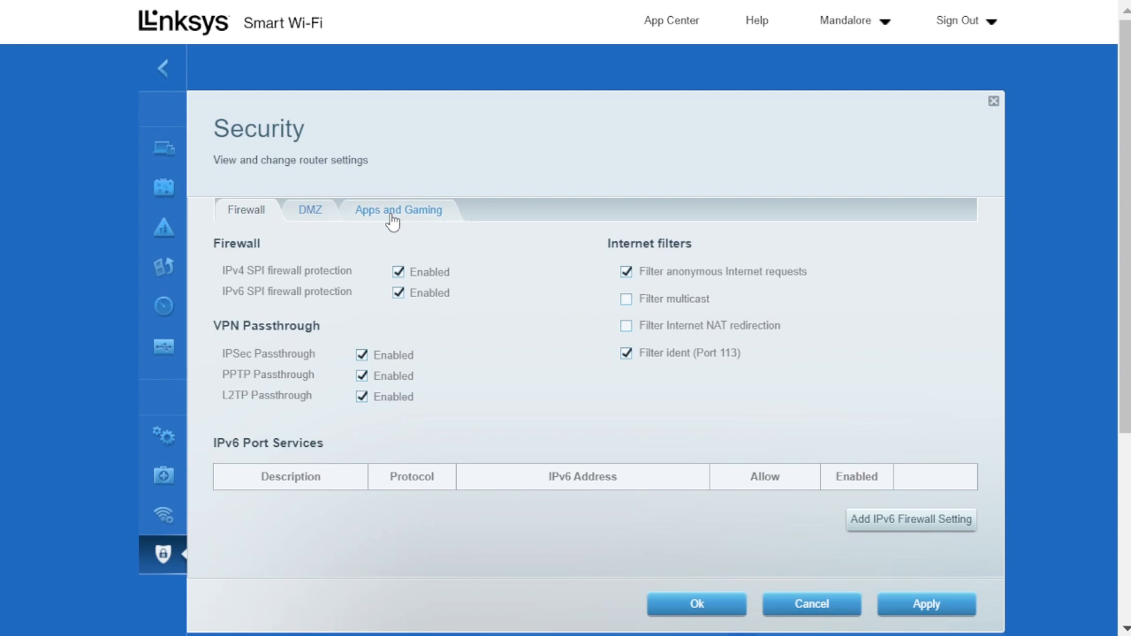
{"action": "left_click", "coordinate": [391, 220]}
{"action": "left_click", "coordinate": [434, 252]}
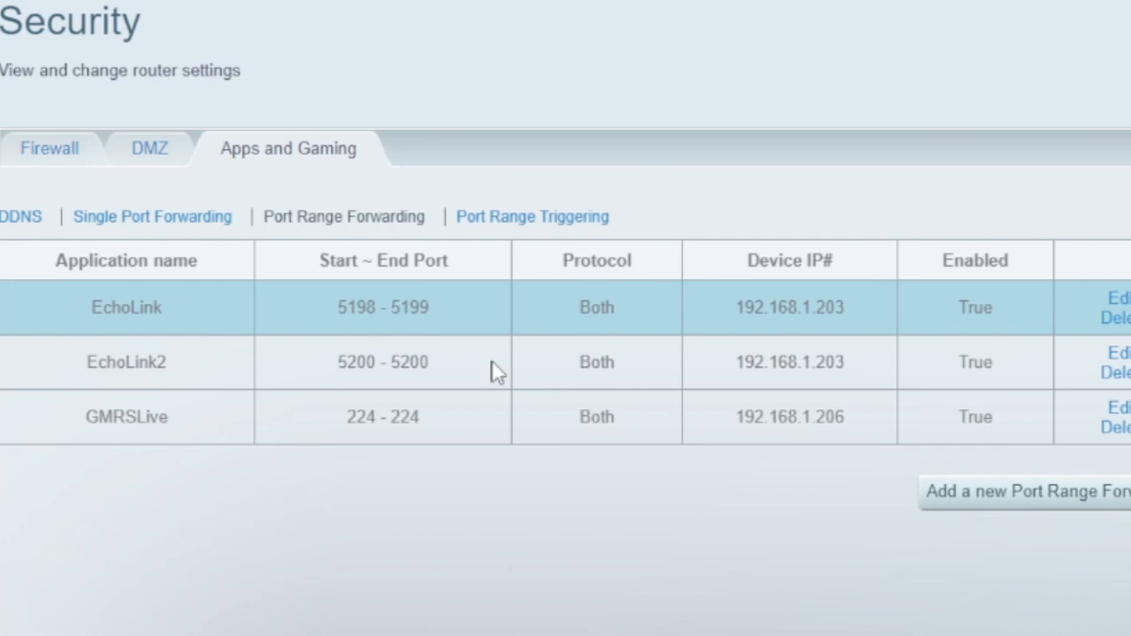
{"action": "left_click", "coordinate": [1025, 506]}
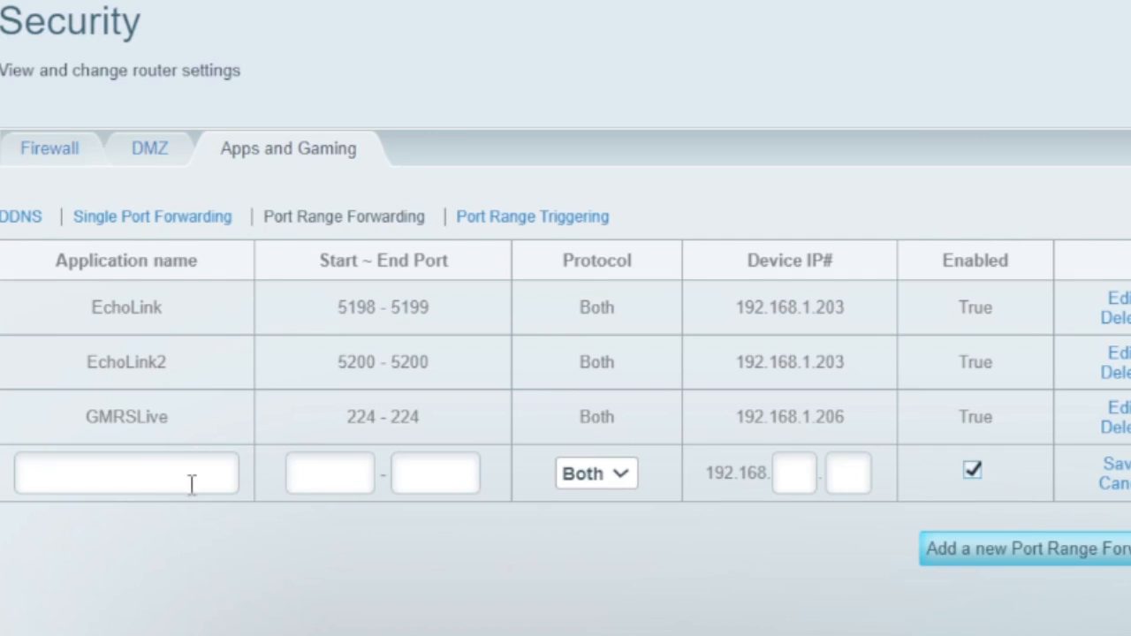
{"action": "left_click", "coordinate": [141, 473]}
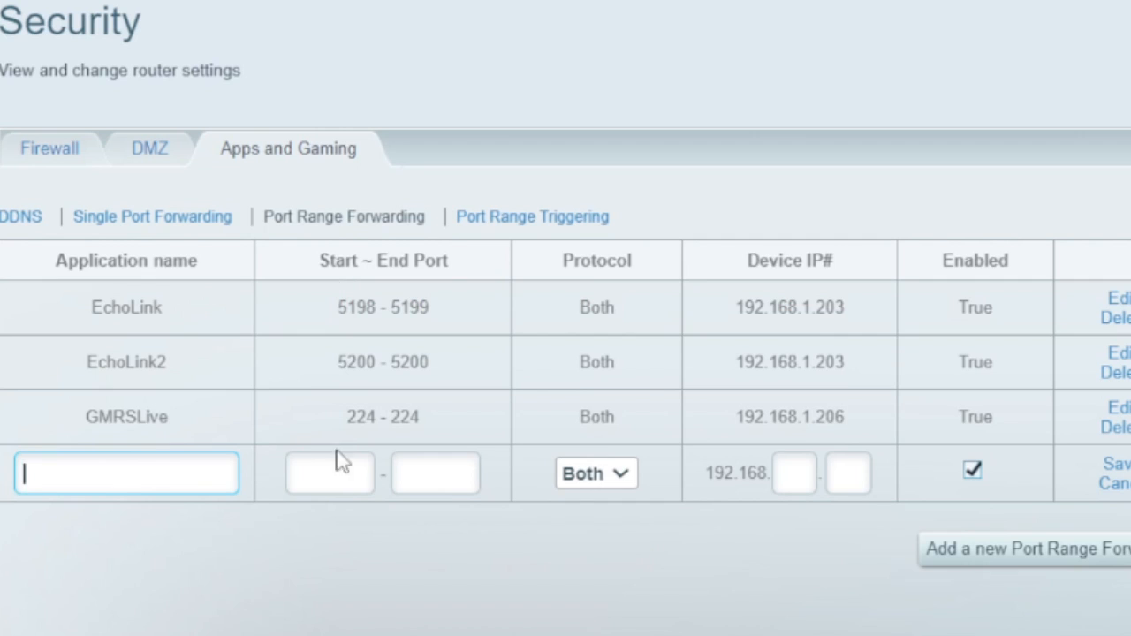
{"action": "double_click", "coordinate": [359, 306]}
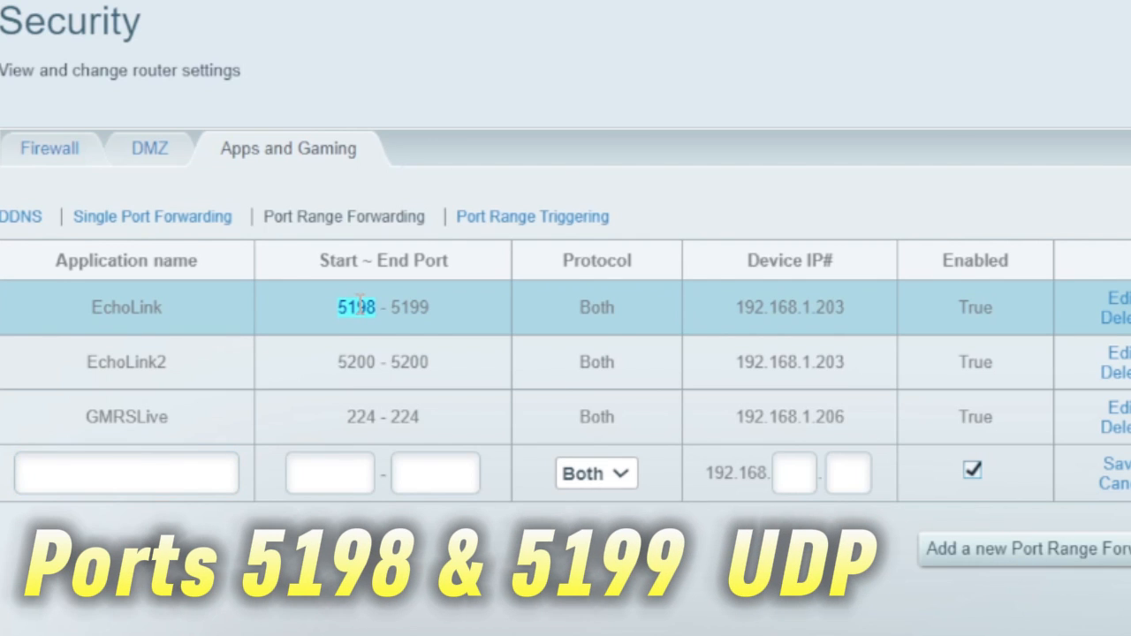
{"action": "left_click", "coordinate": [370, 302]}
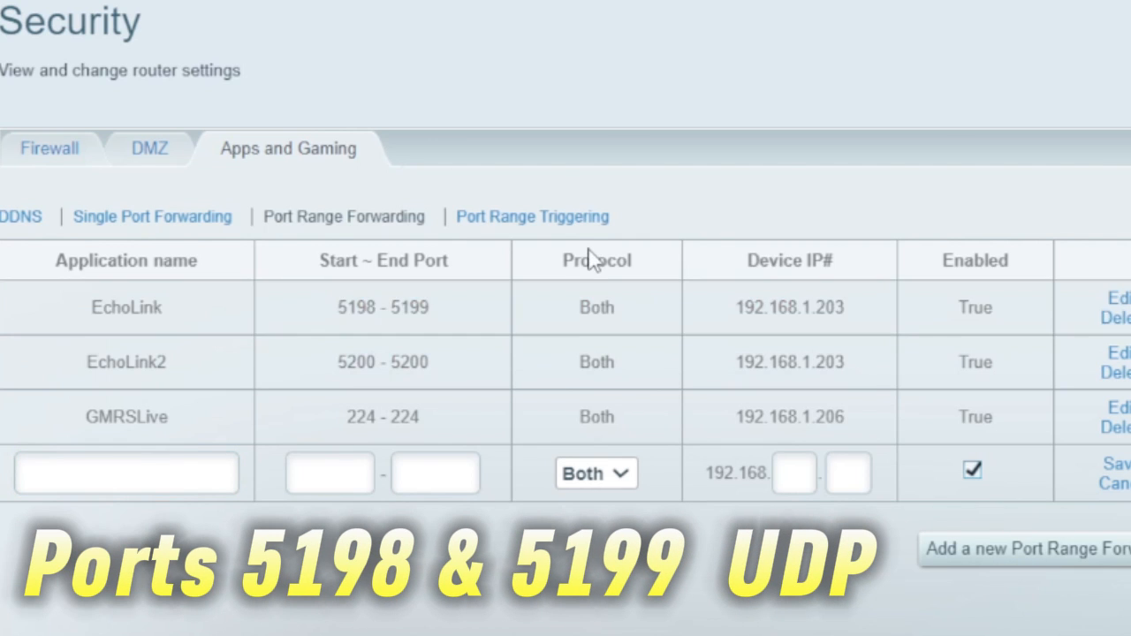
{"action": "left_click", "coordinate": [621, 477]}
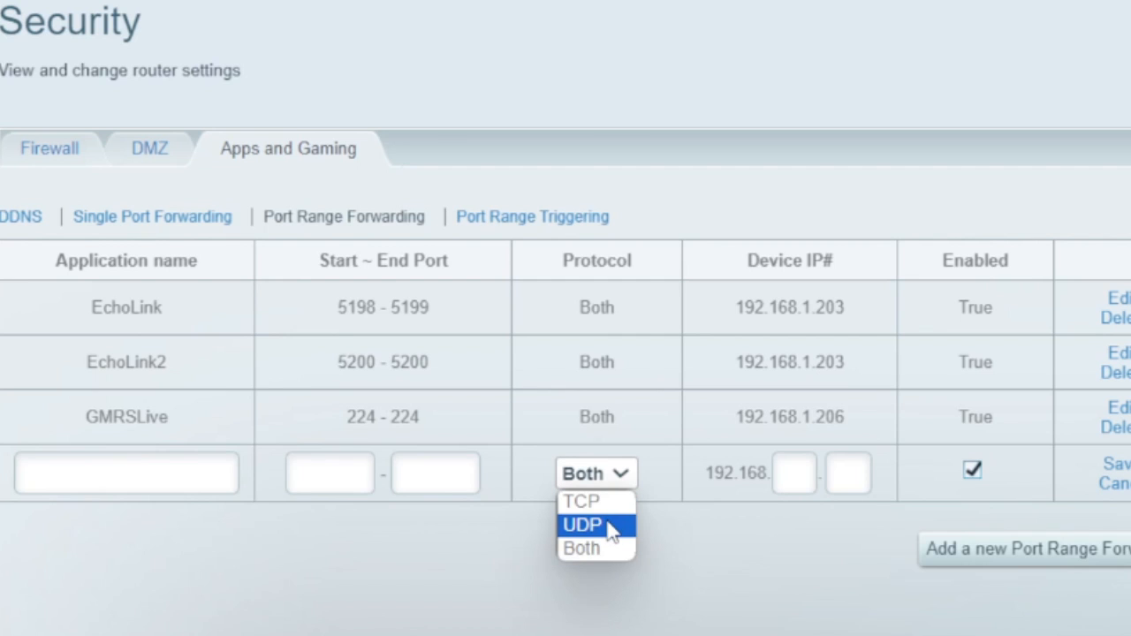
{"action": "left_click", "coordinate": [697, 546]}
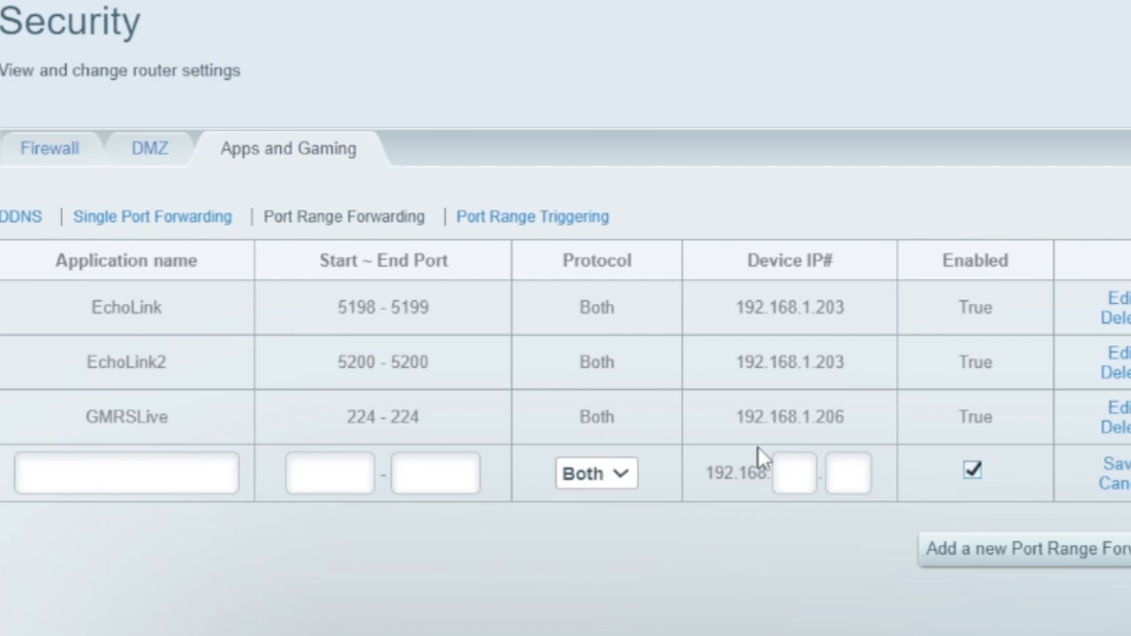
{"action": "left_click", "coordinate": [796, 472]}
{"action": "left_click", "coordinate": [852, 474]}
{"action": "left_click", "coordinate": [1115, 484]}
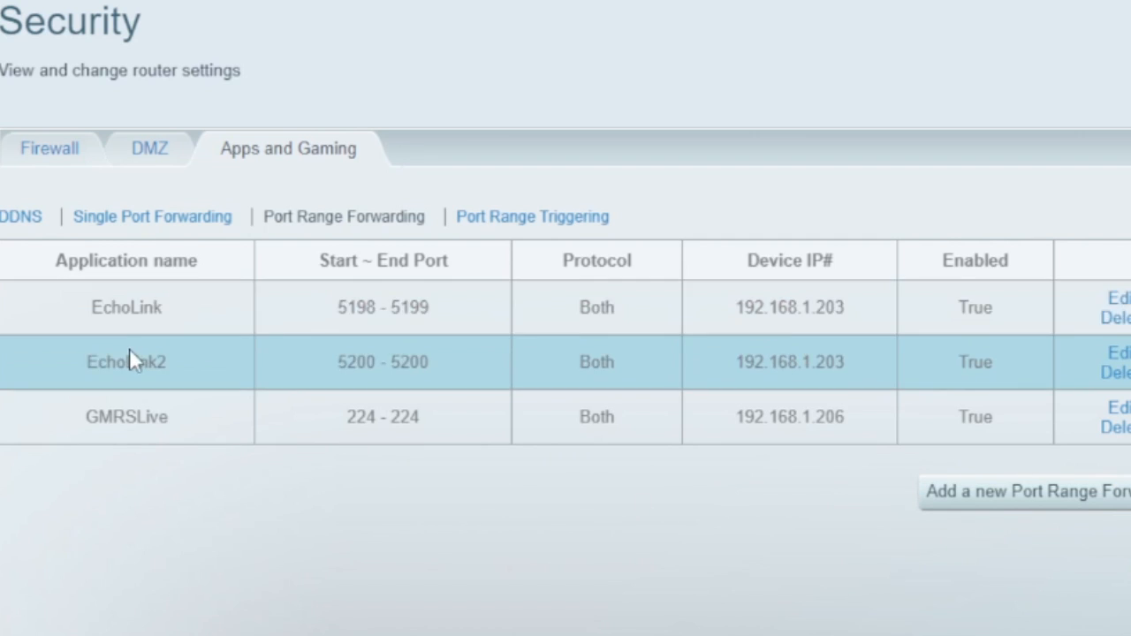
{"action": "left_click", "coordinate": [986, 500]}
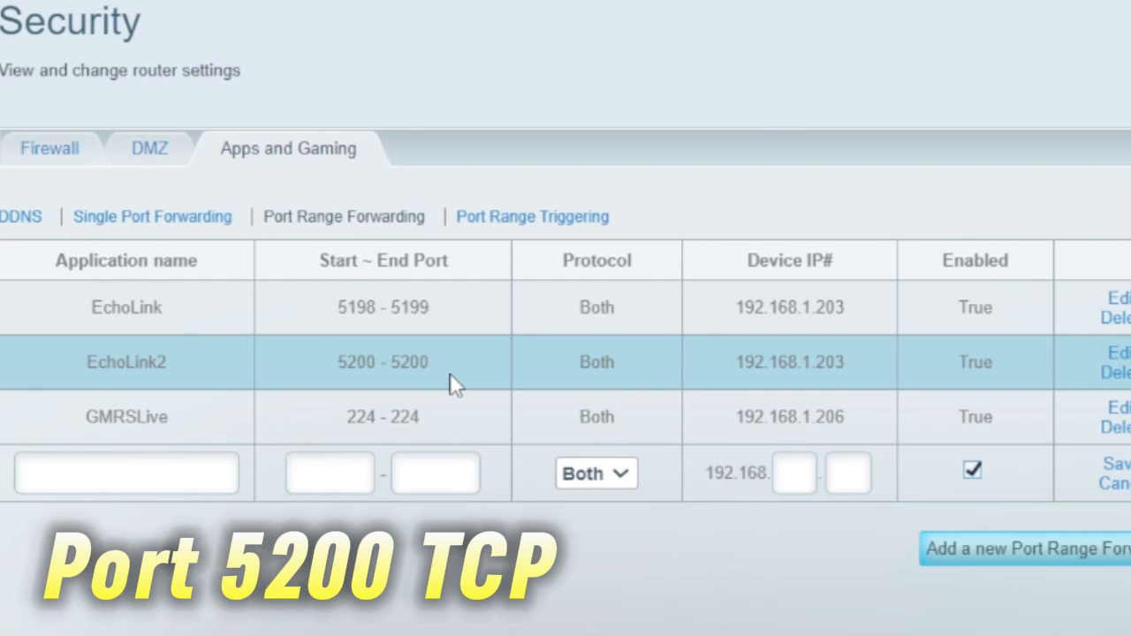
{"action": "left_click", "coordinate": [631, 475]}
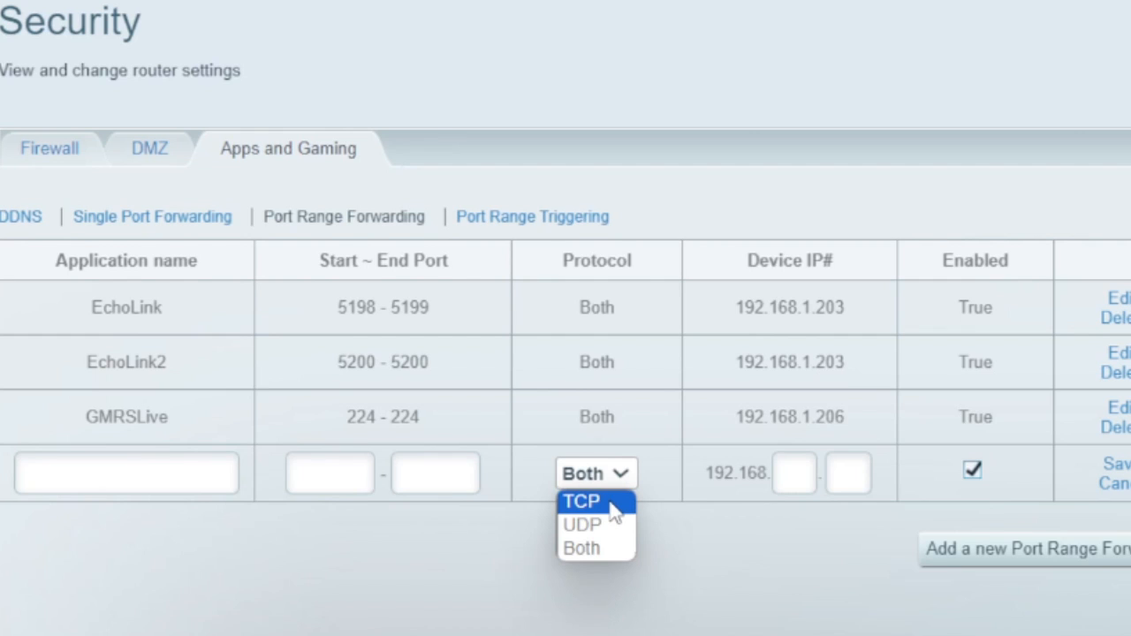
{"action": "left_click", "coordinate": [669, 516]}
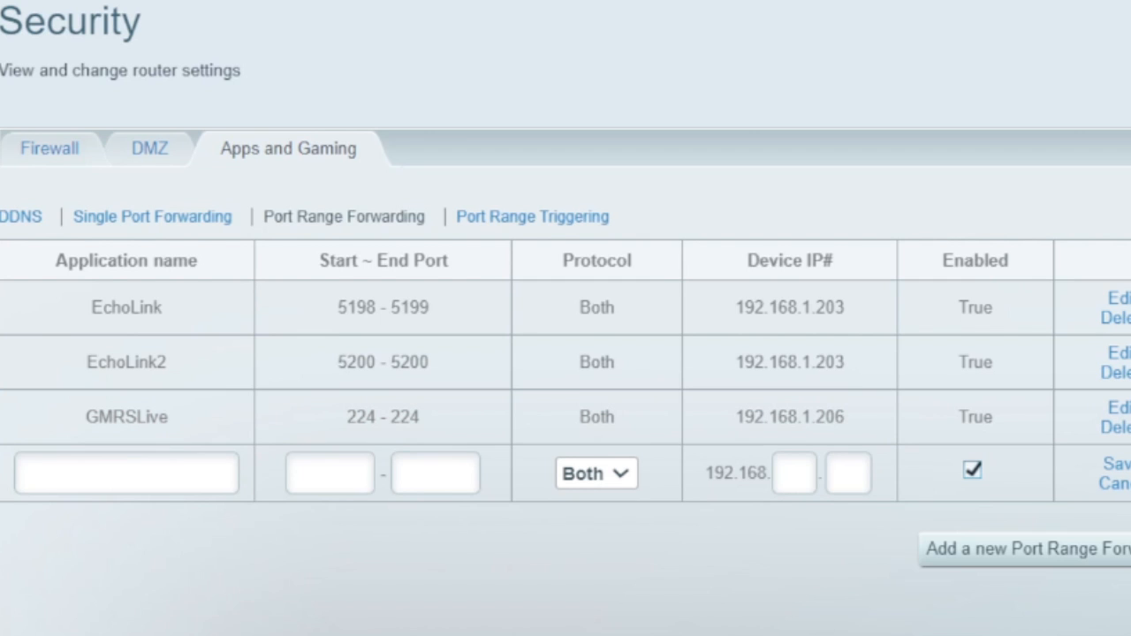
{"action": "left_click", "coordinate": [1118, 485]}
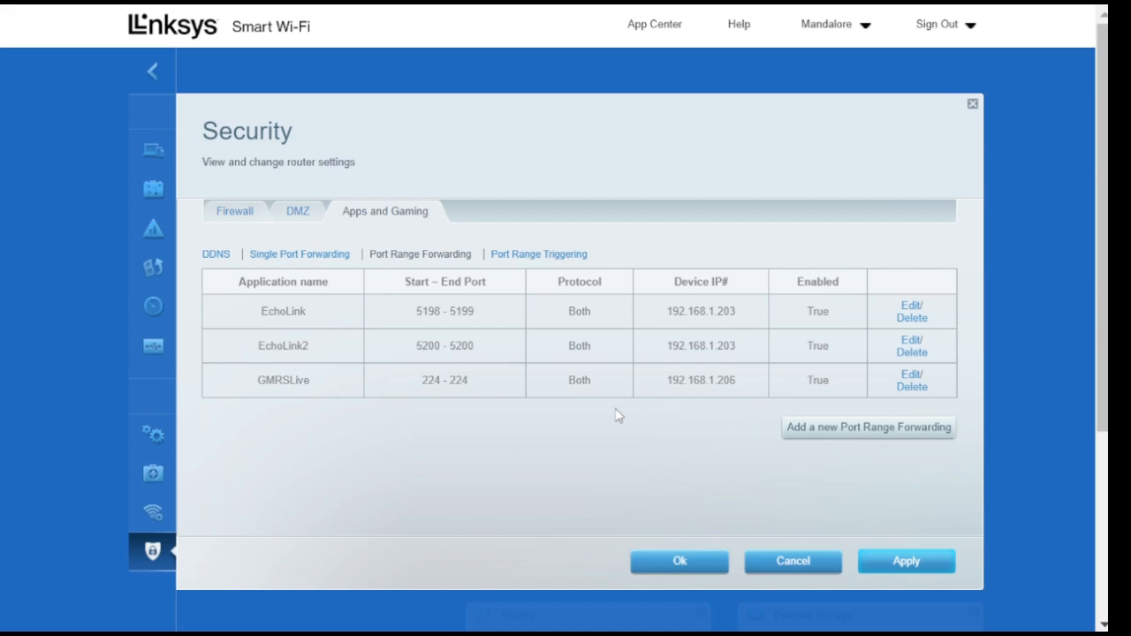
Apply the router's port forwarding settings and sign out of the router
{"action": "left_click", "coordinate": [905, 561]}
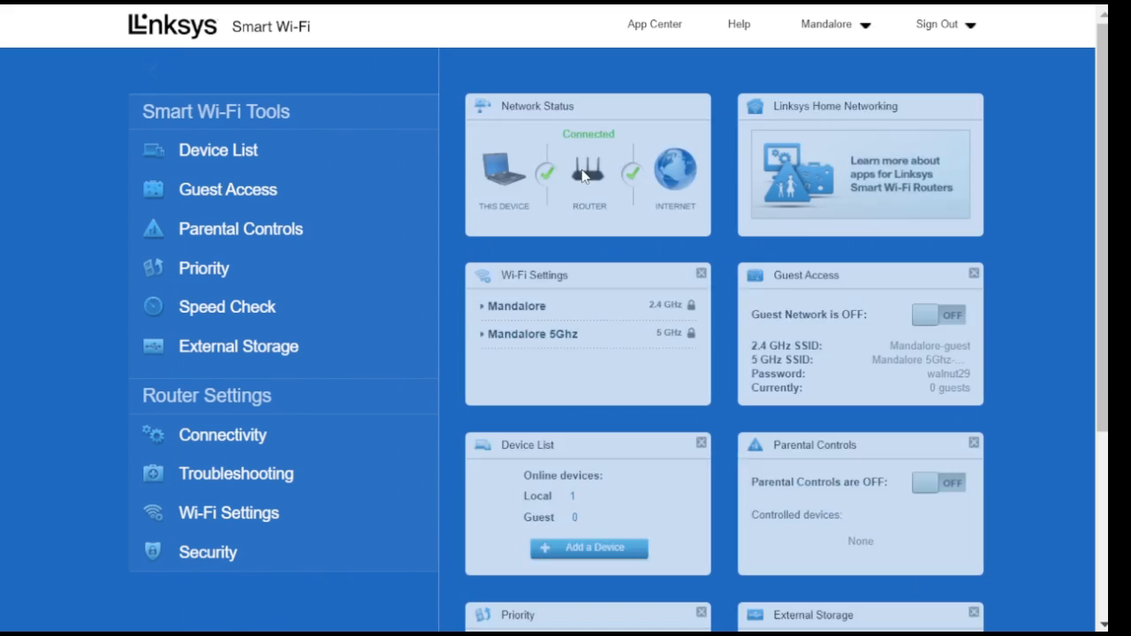
{"action": "left_click", "coordinate": [944, 24]}
{"action": "left_click", "coordinate": [936, 83]}
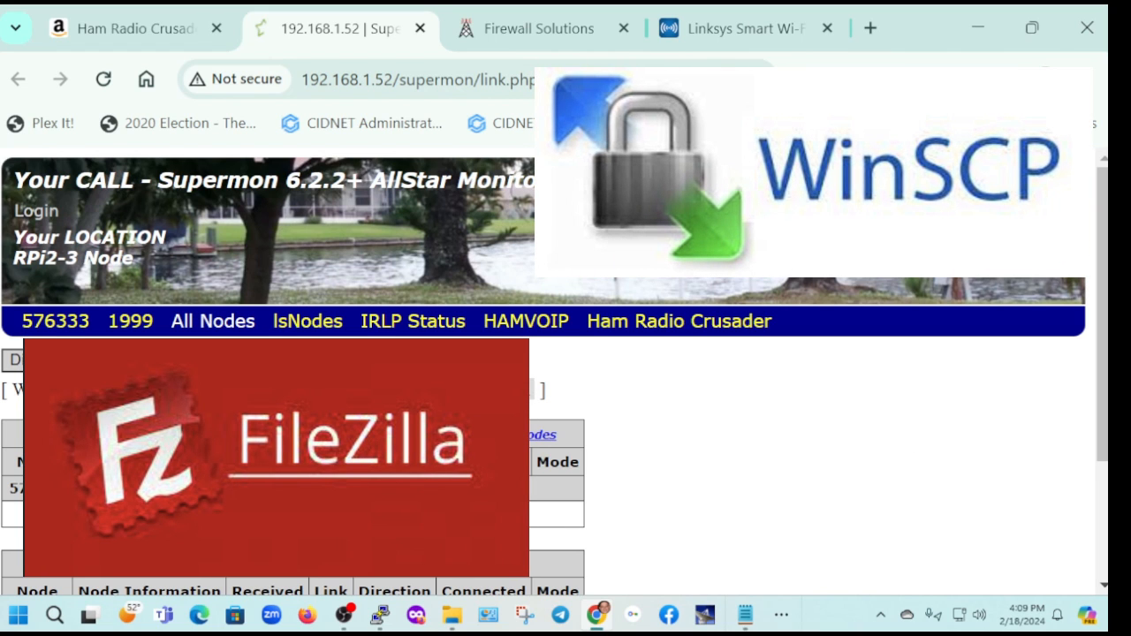
{"action": "left_click", "coordinate": [19, 616]}
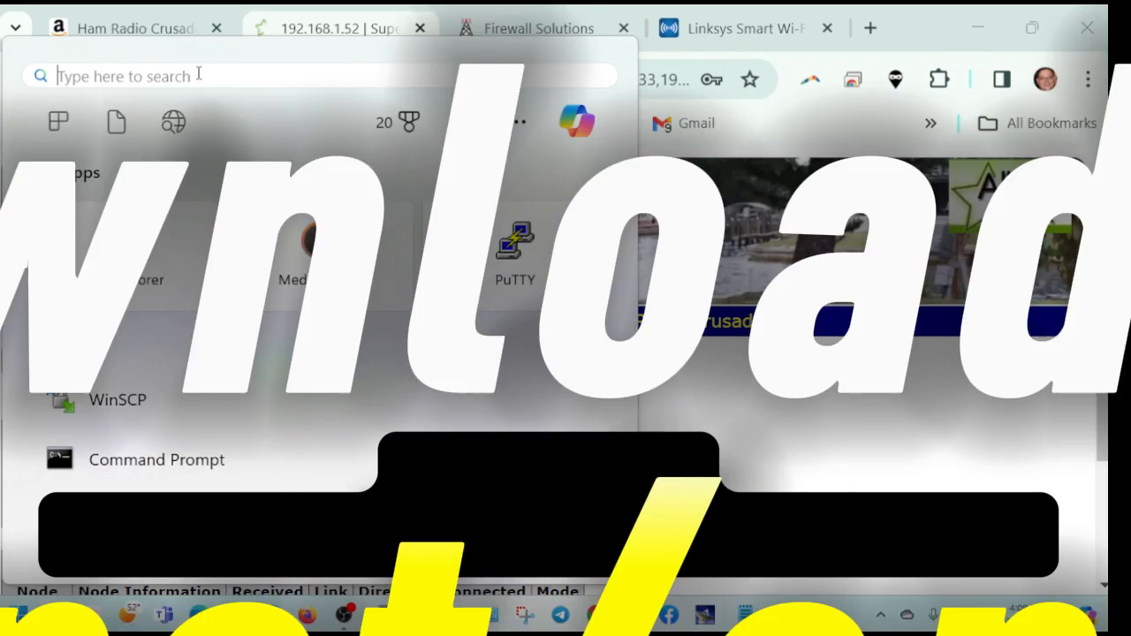
{"action": "type", "text": "winSCPin"}
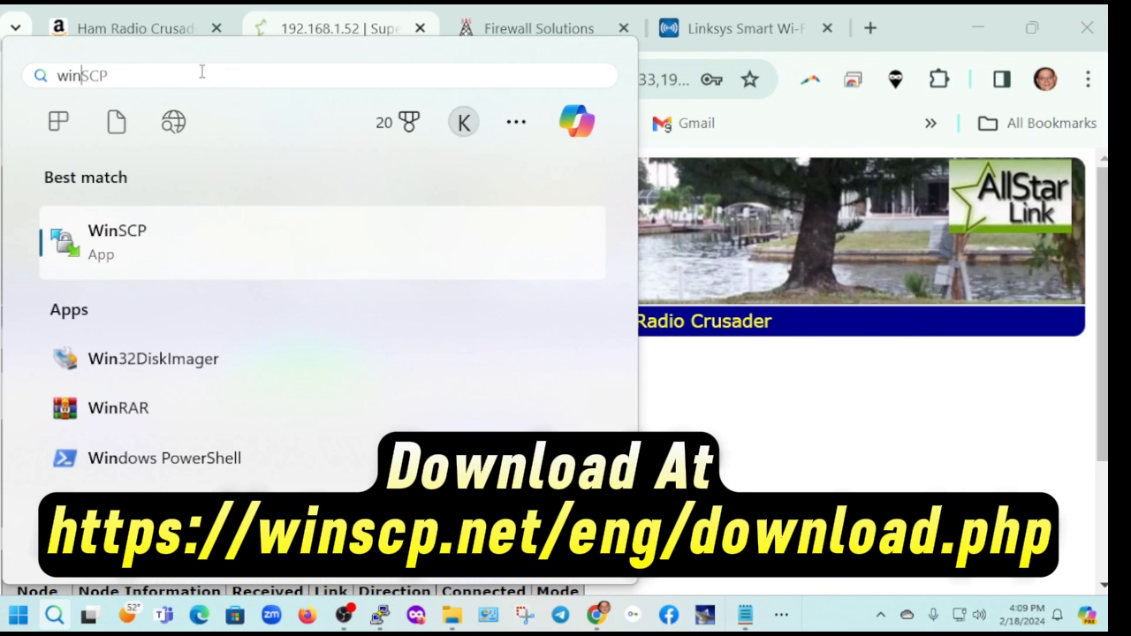
{"action": "type", "text": "cp"}
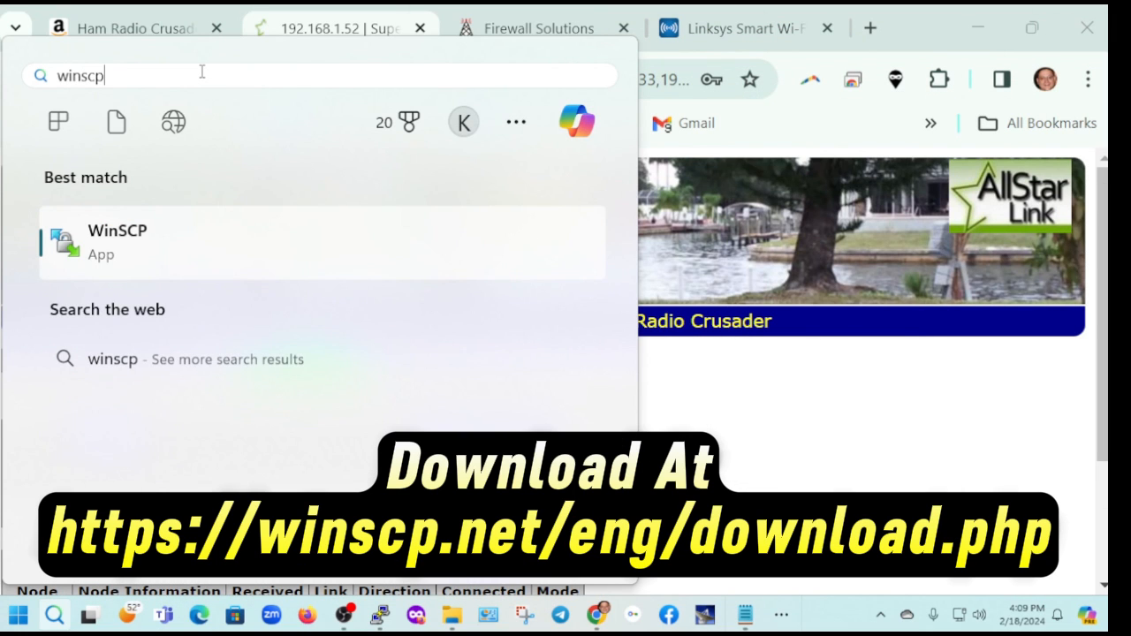
{"action": "key", "text": "Return"}
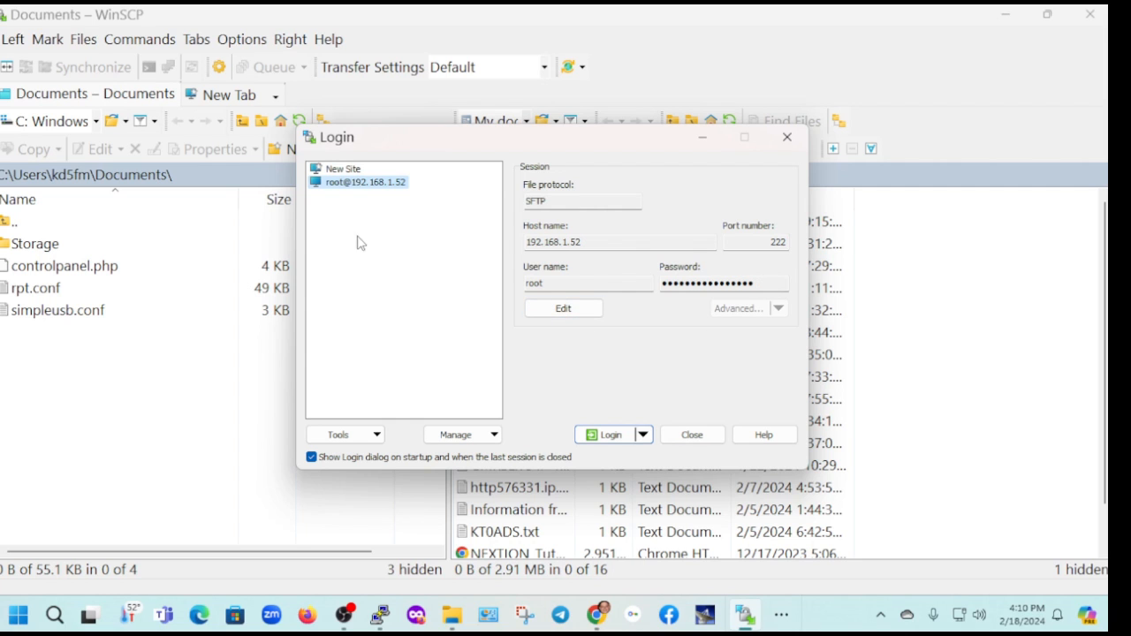
{"action": "left_click", "coordinate": [610, 435]}
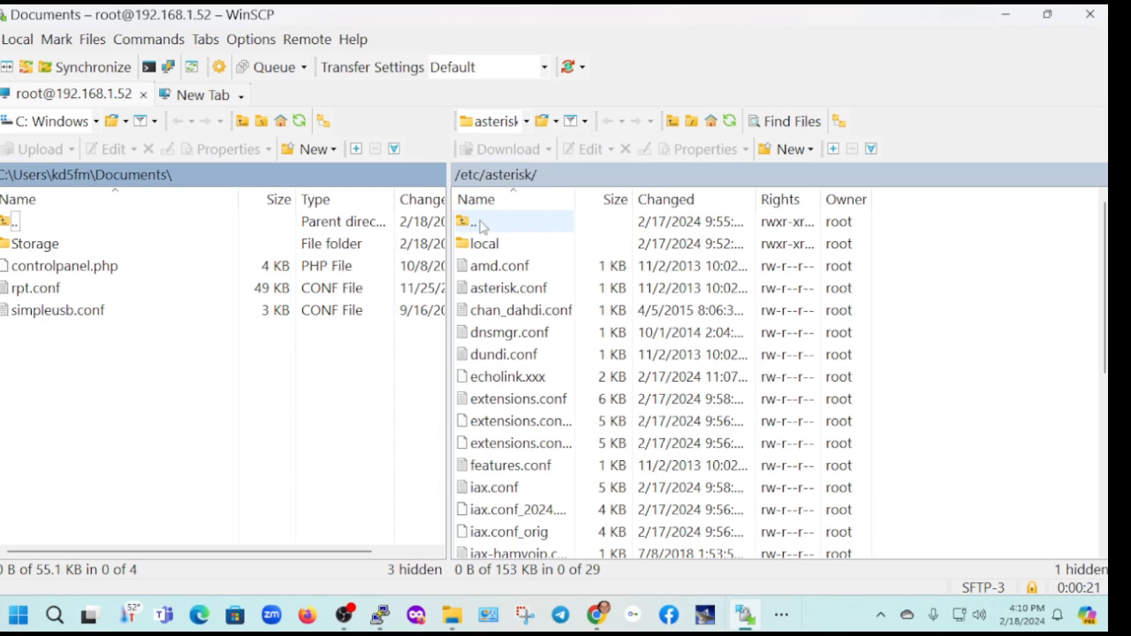
Go up to the remote root directory and navigate from there into /etc/asterisk
{"action": "double_click", "coordinate": [480, 223]}
{"action": "double_click", "coordinate": [479, 223]}
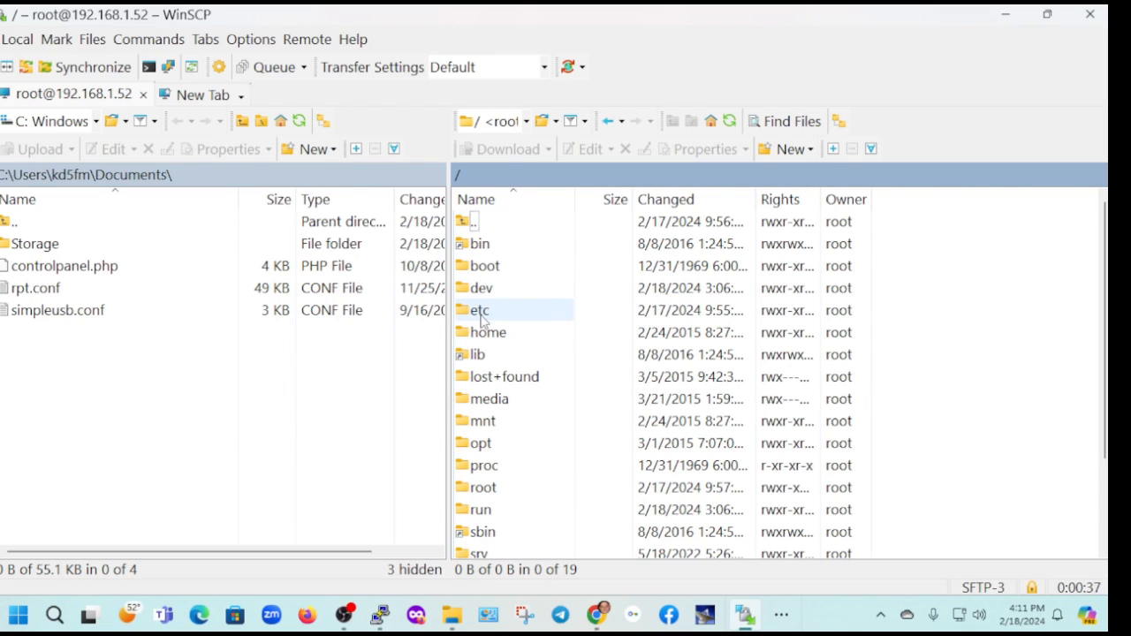
{"action": "double_click", "coordinate": [480, 311]}
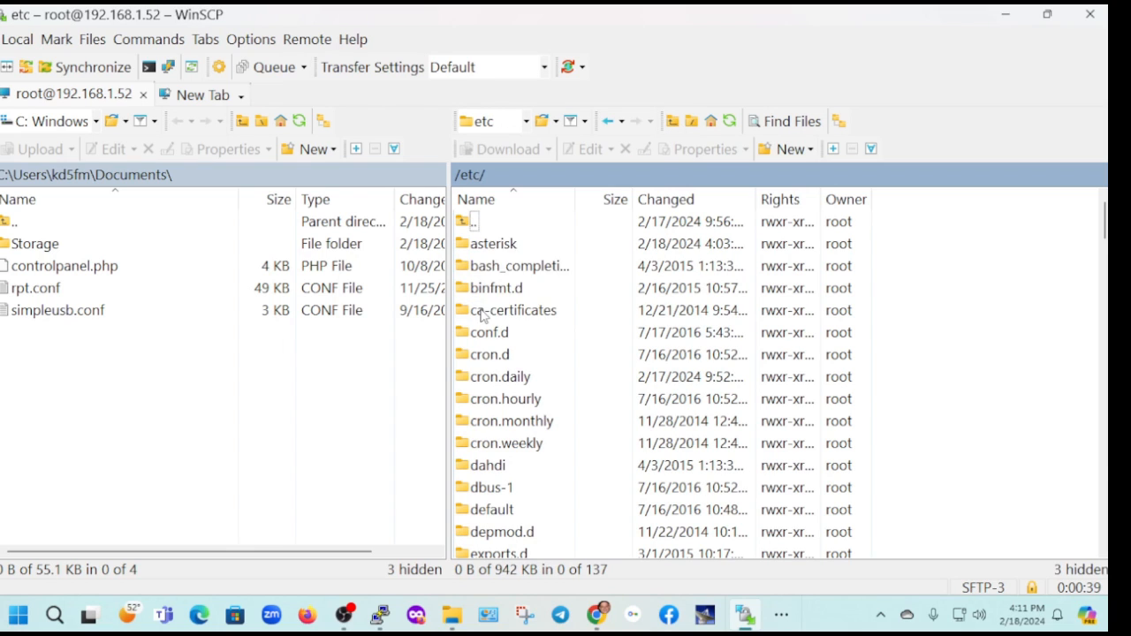
{"action": "left_click", "coordinate": [483, 247]}
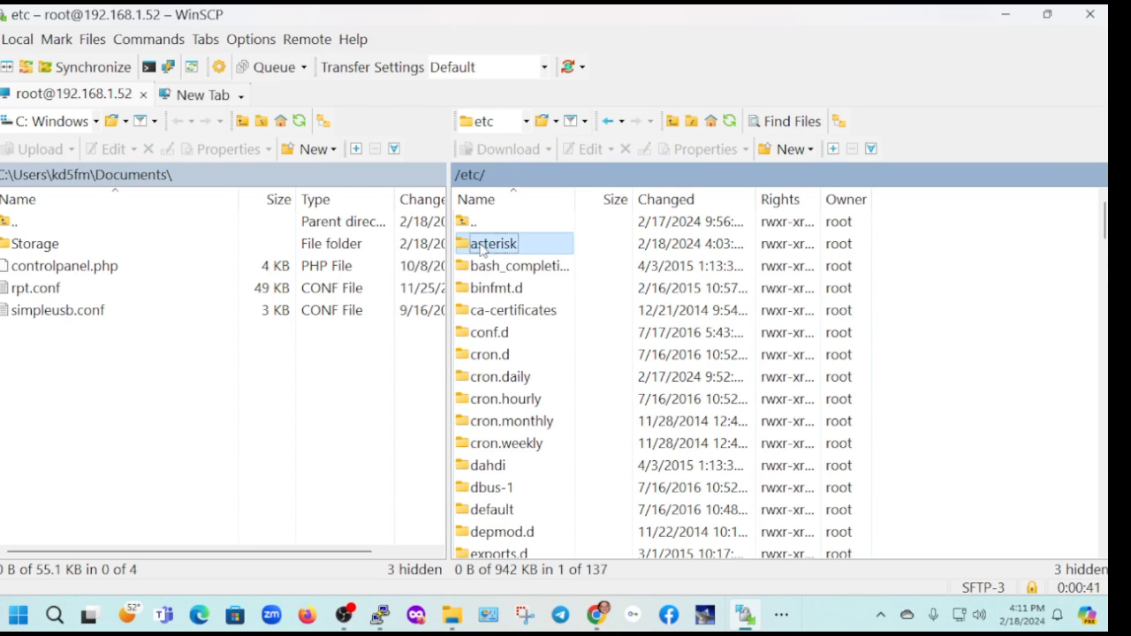
{"action": "double_click", "coordinate": [484, 247]}
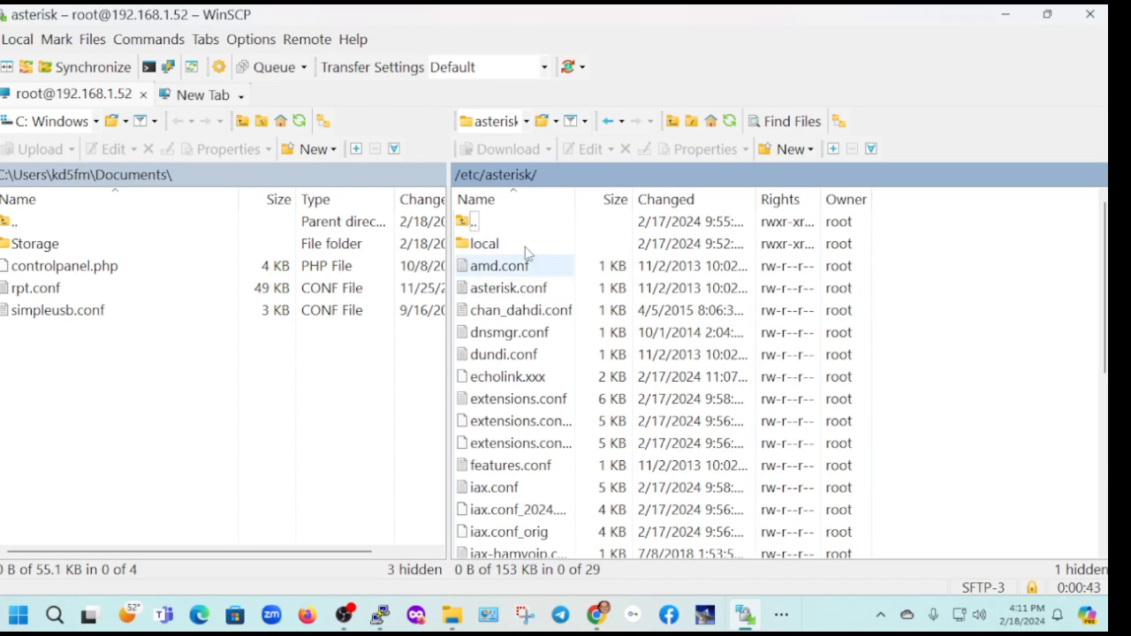
Widen the remote file list's Name column and examine the contents of echolink.xxx in the editor, closing it without changes
{"action": "left_click_drag", "start_coordinate": [573, 193], "coordinate": [678, 196]}
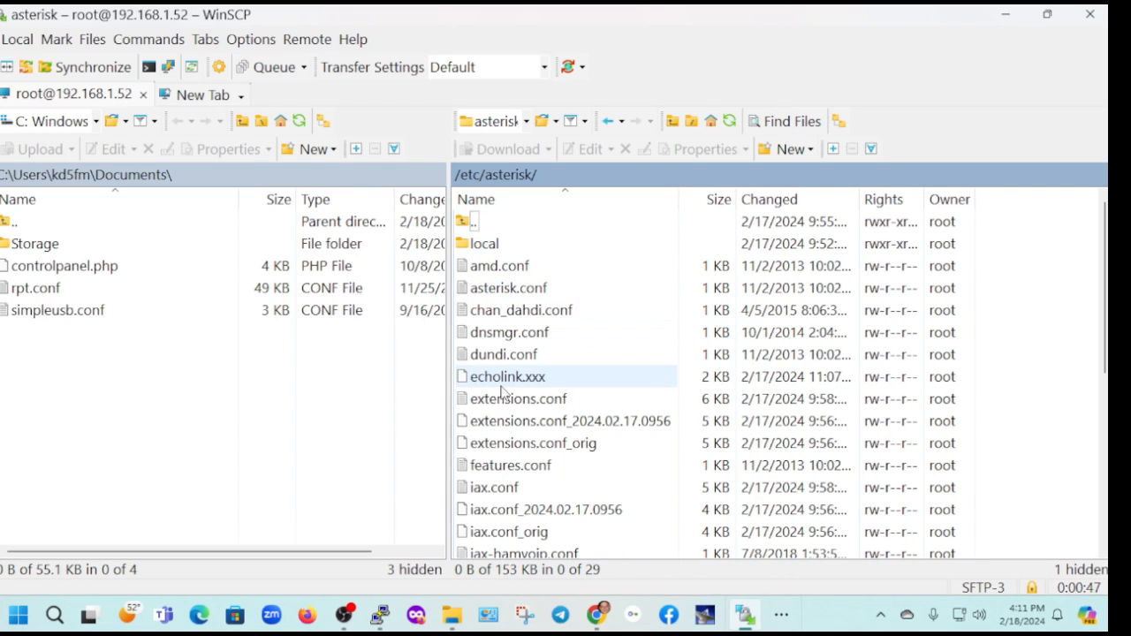
{"action": "left_click", "coordinate": [505, 386]}
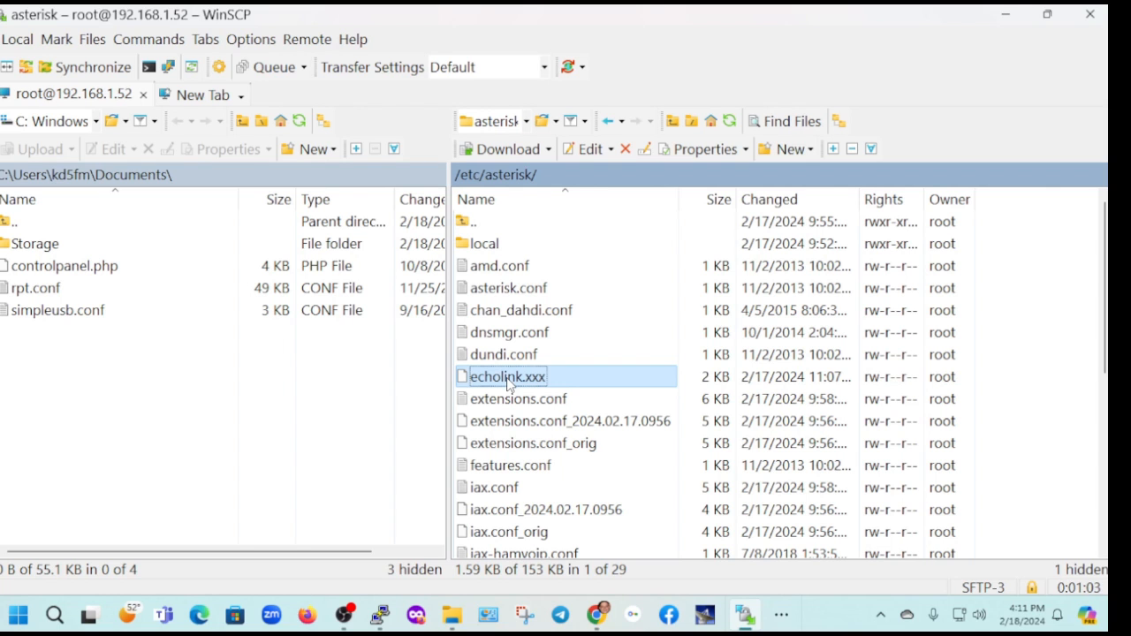
{"action": "right_click", "coordinate": [508, 382]}
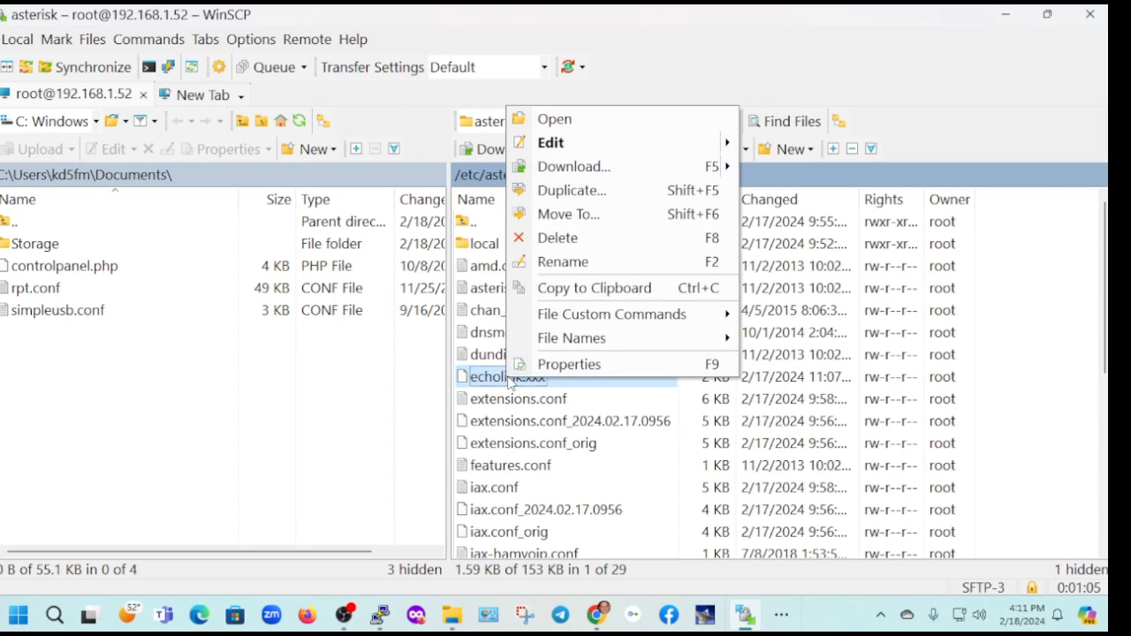
{"action": "left_click", "coordinate": [569, 150]}
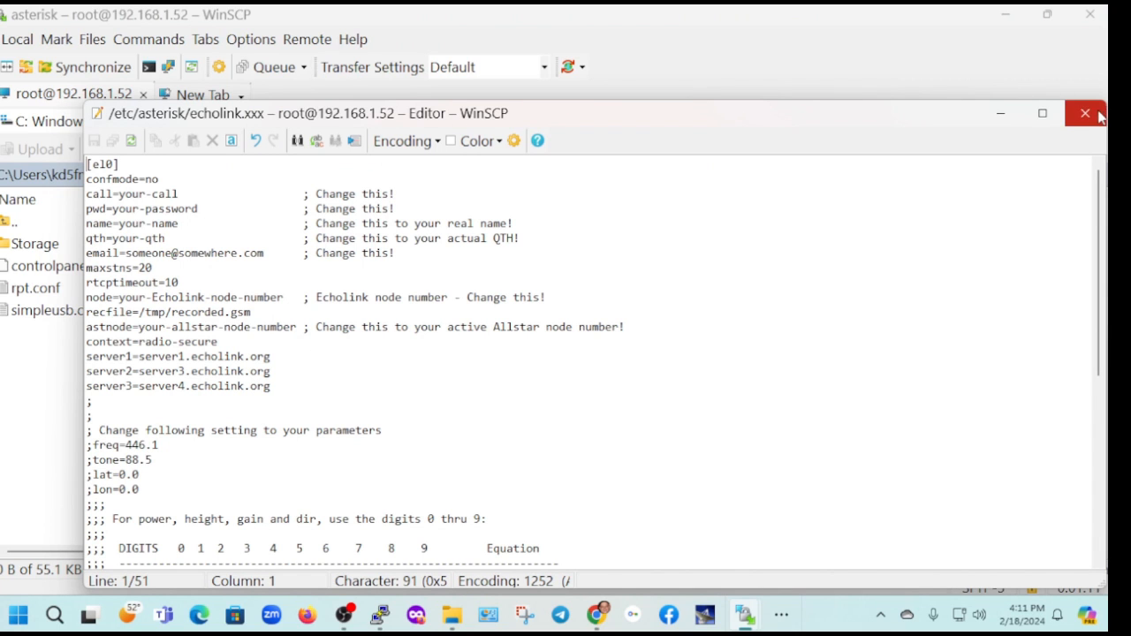
{"action": "left_click", "coordinate": [1085, 113]}
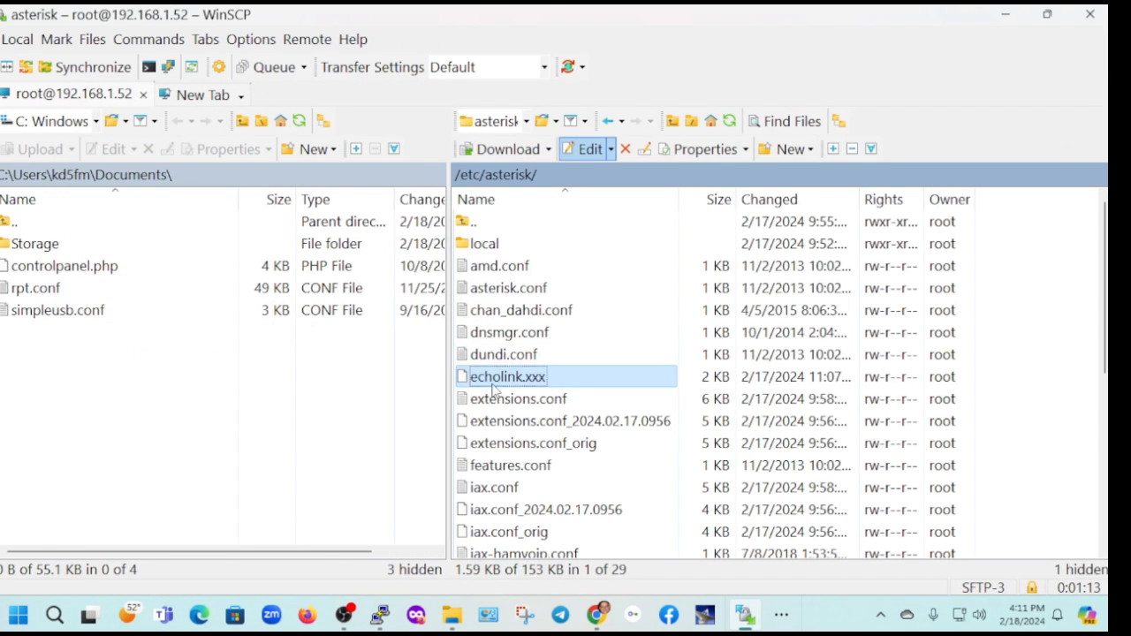
Download a copy of echolink.xxx from /etc/asterisk to the local Documents folder
{"action": "left_click_drag", "start_coordinate": [500, 380], "coordinate": [141, 378]}
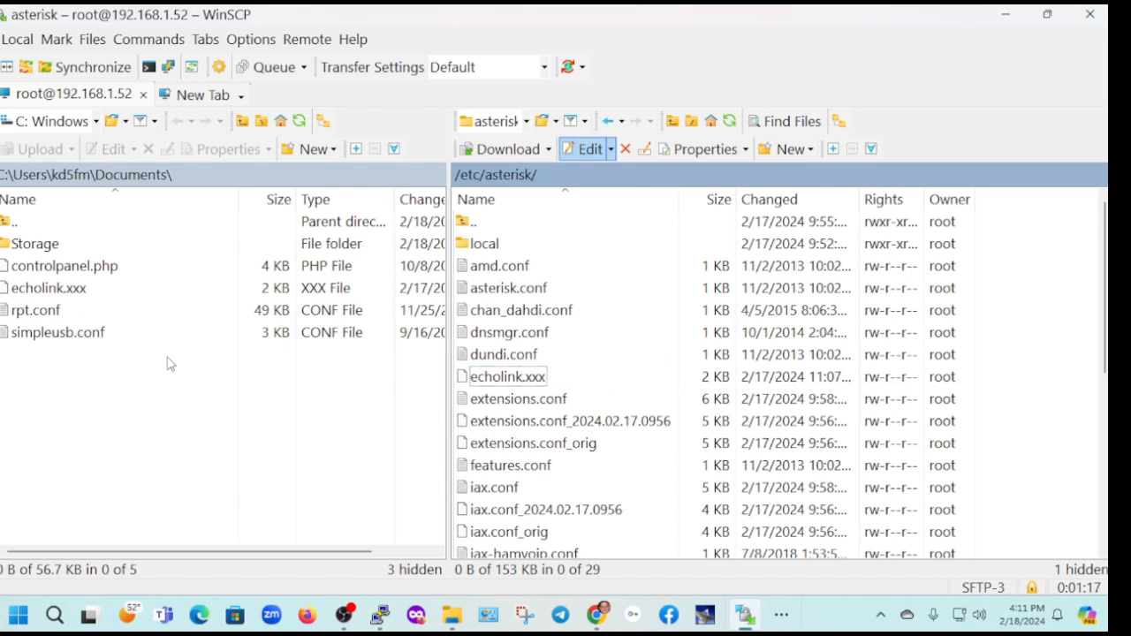
{"action": "left_click", "coordinate": [60, 291]}
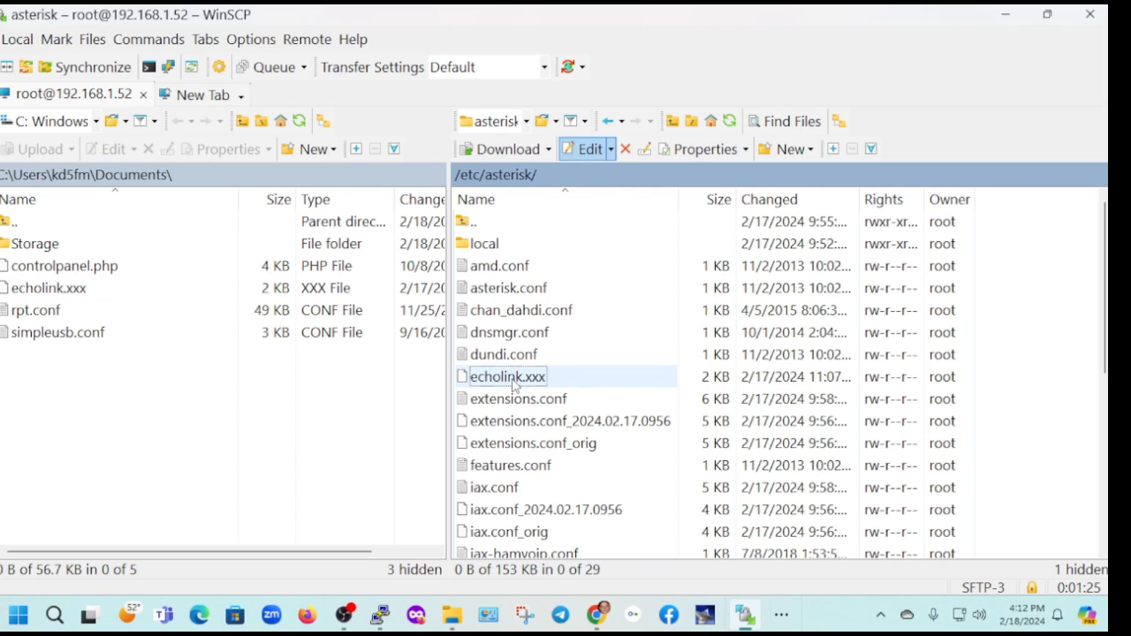
{"action": "left_click", "coordinate": [507, 384]}
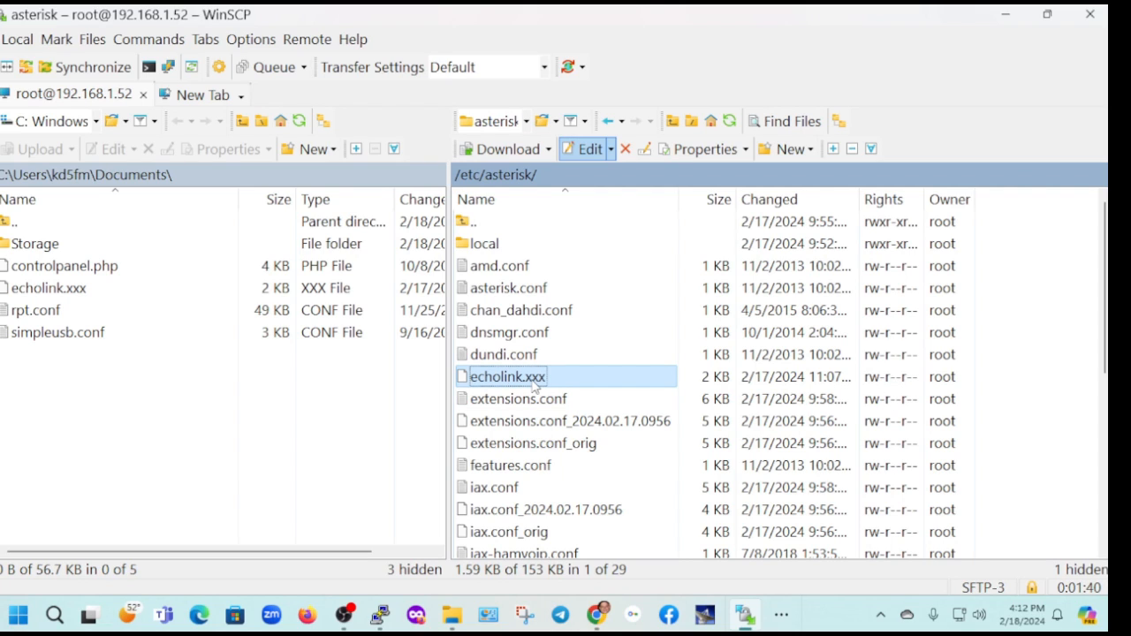
{"action": "left_click", "coordinate": [541, 377]}
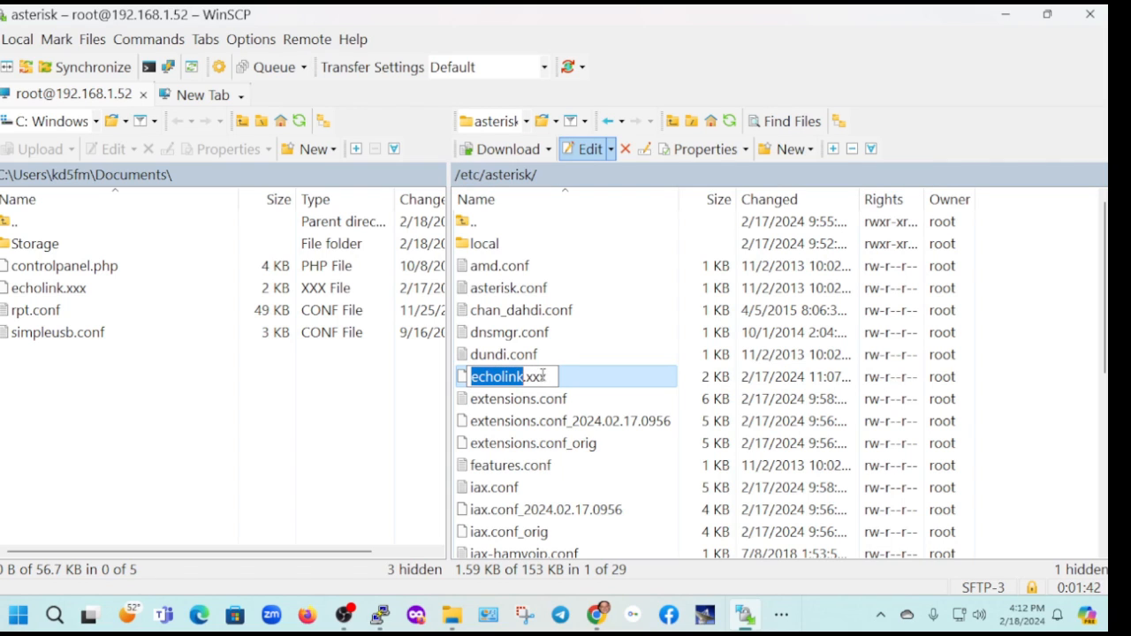
{"action": "left_click", "coordinate": [549, 377]}
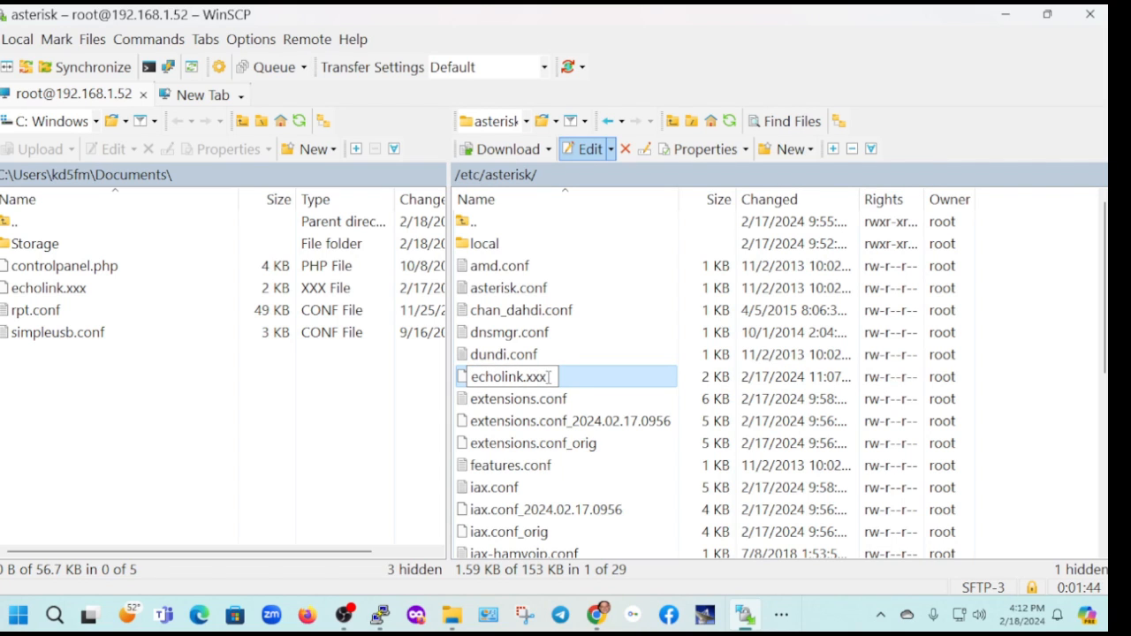
{"action": "left_click", "coordinate": [565, 358]}
Rename the remote file echolink.xxx in /etc/asterisk as echolink.conf
{"action": "right_click", "coordinate": [518, 380]}
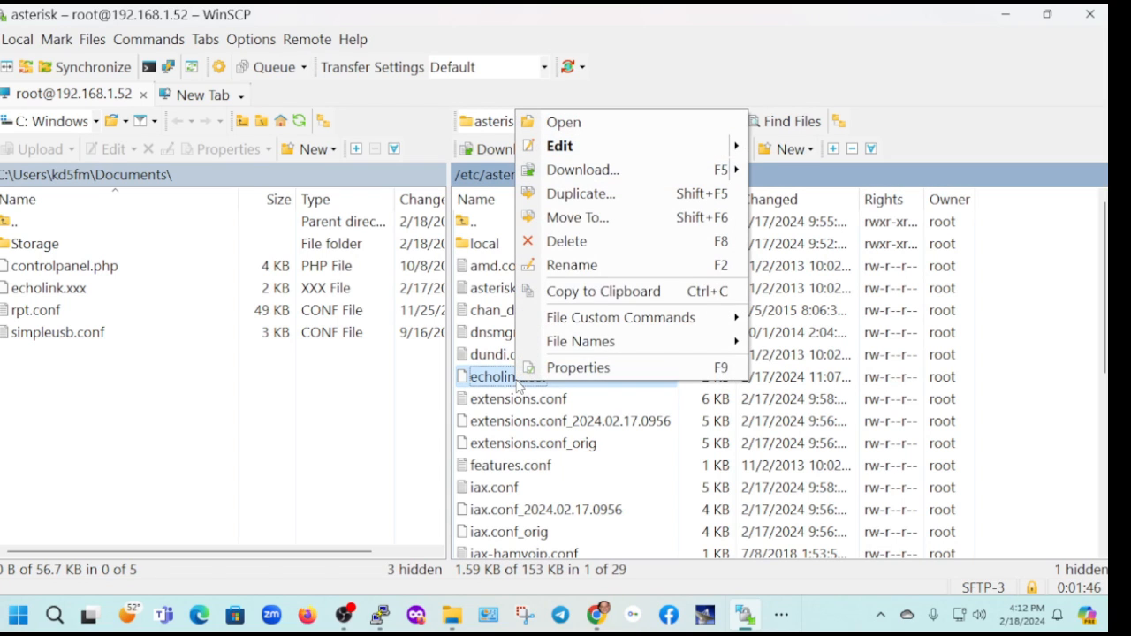
{"action": "left_click", "coordinate": [572, 265]}
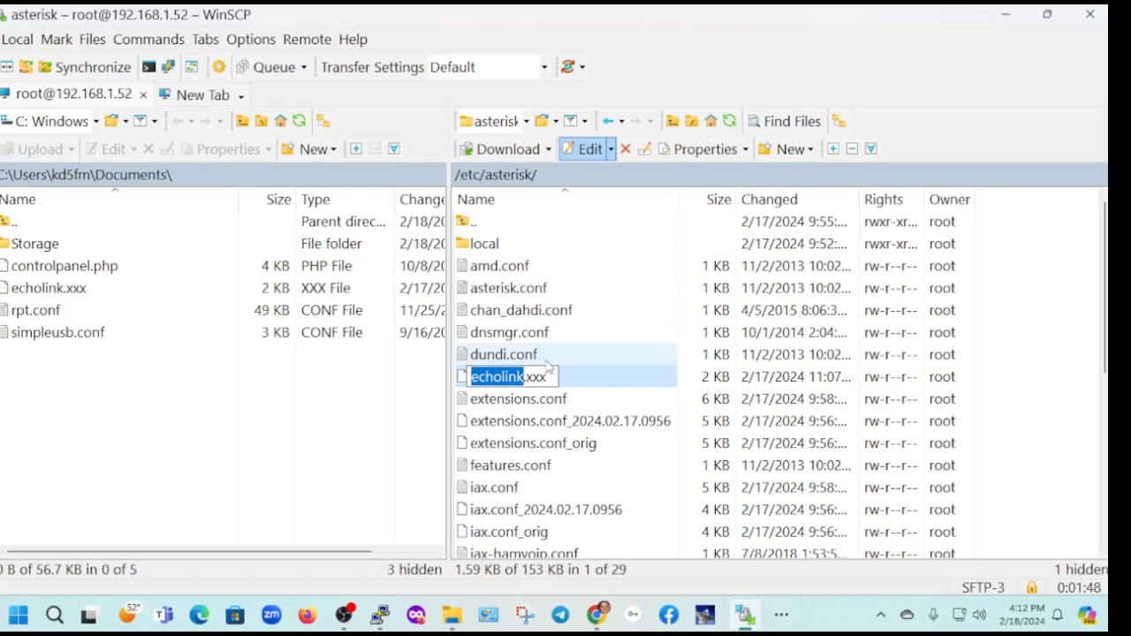
{"action": "left_click", "coordinate": [548, 376]}
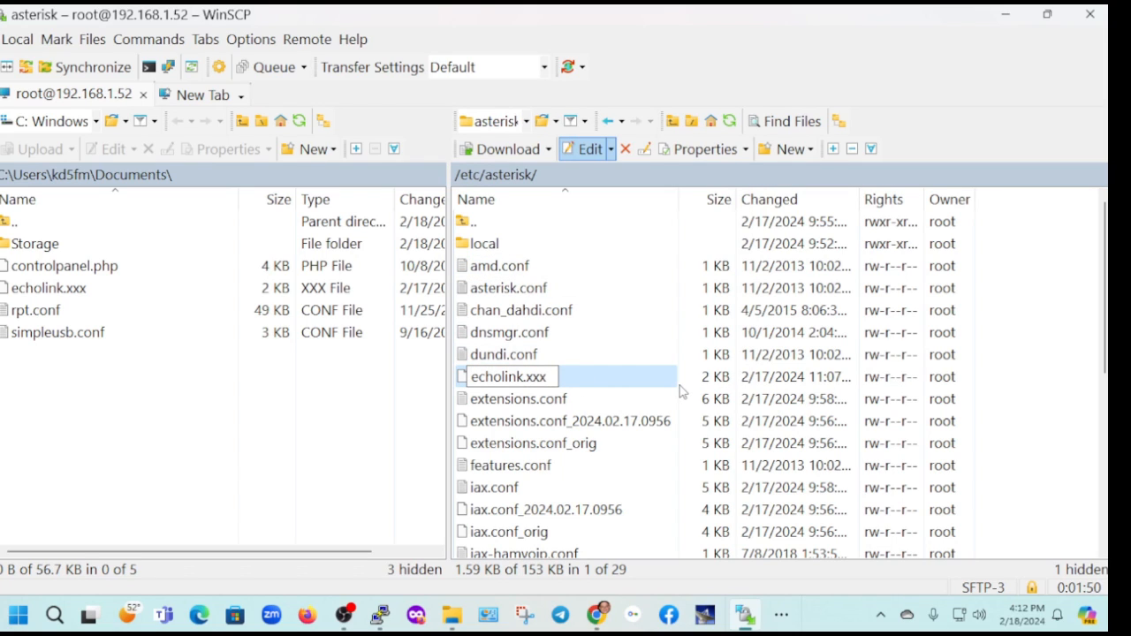
{"action": "key", "text": "BackSpace"}
{"action": "key", "text": "BackSpace"}
{"action": "key", "text": "BackSpace"}
{"action": "type", "text": "conf"}
{"action": "key", "text": "Return"}
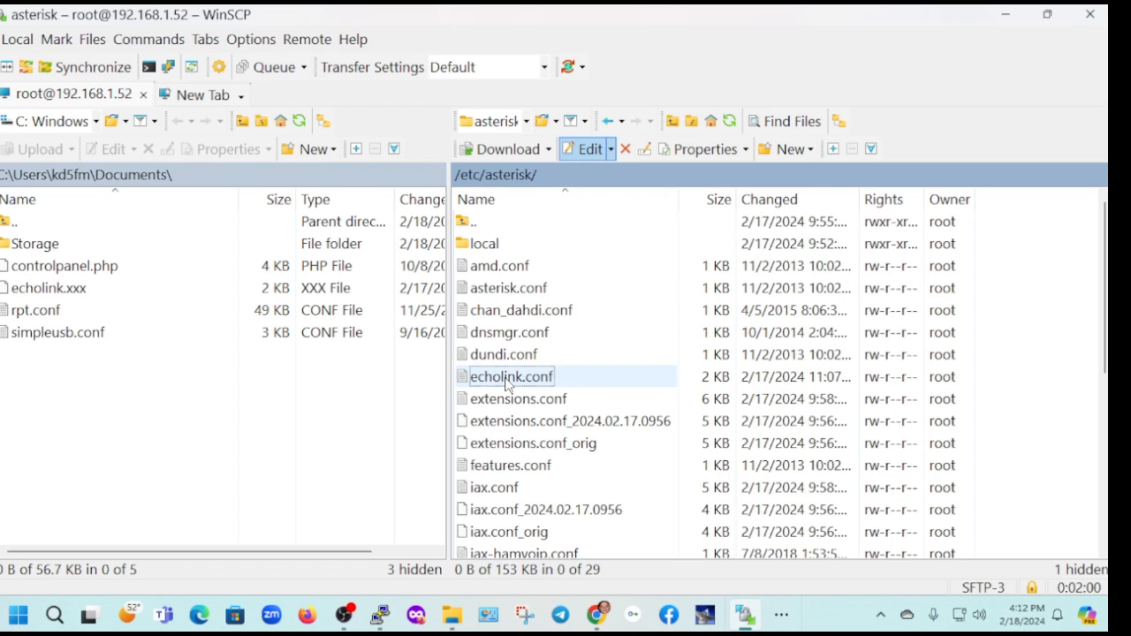
Open echolink.conf for editing and replace the your-call placeholder with the station's call sign, adding the suffix -L
{"action": "right_click", "coordinate": [508, 384]}
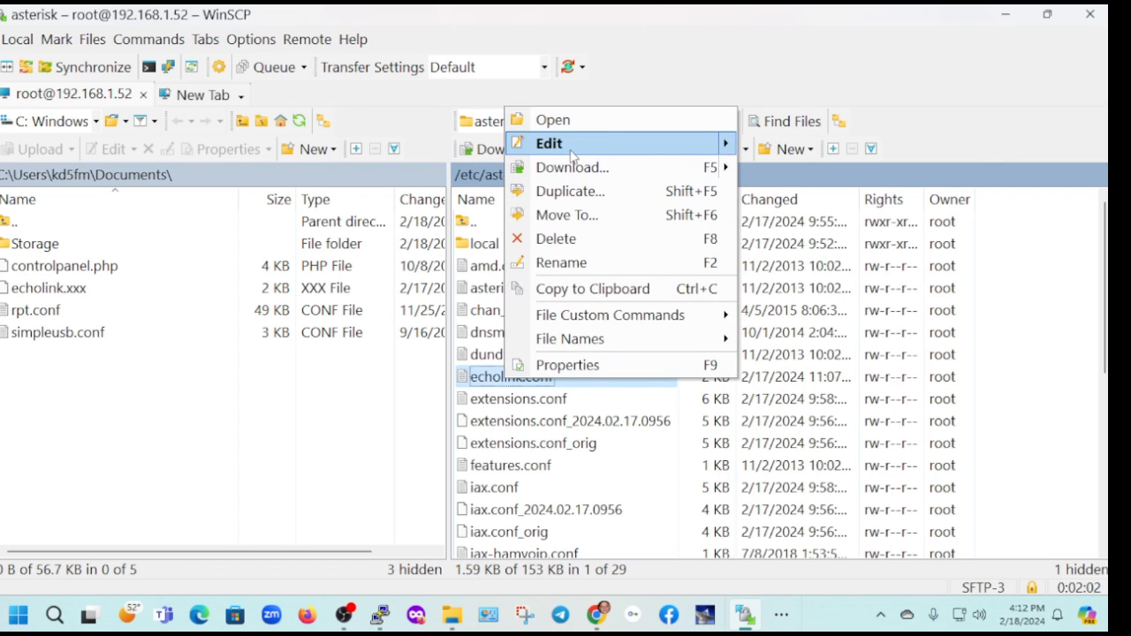
{"action": "left_click", "coordinate": [572, 150]}
{"action": "left_click_drag", "start_coordinate": [598, 144], "coordinate": [541, 97]}
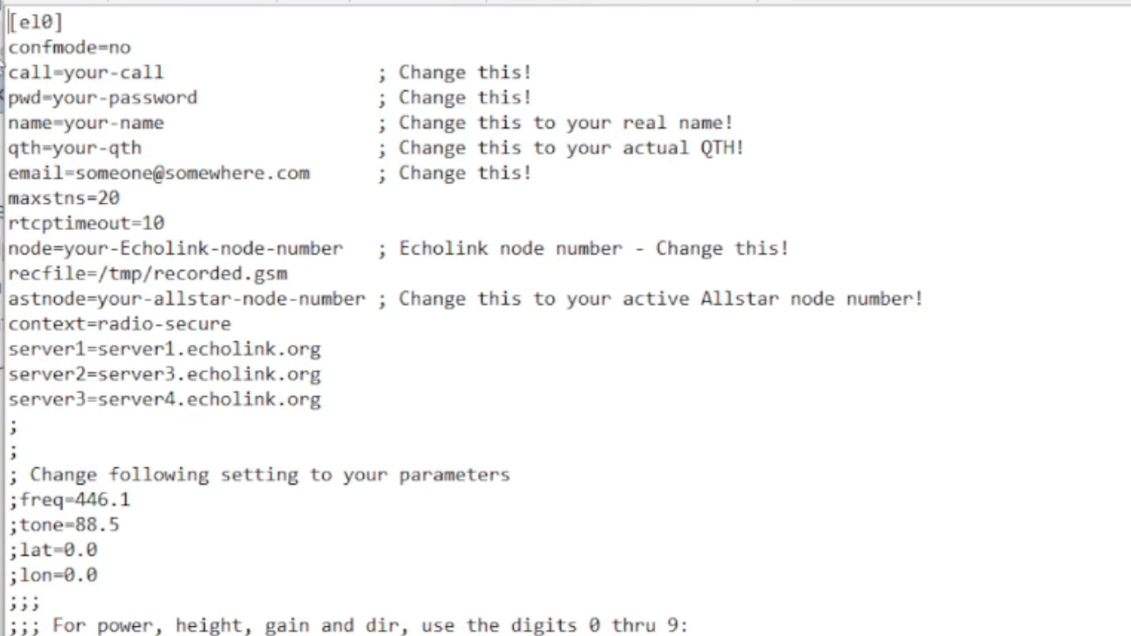
{"action": "left_click", "coordinate": [67, 71]}
{"action": "left_click", "coordinate": [176, 73], "text": "shift"}
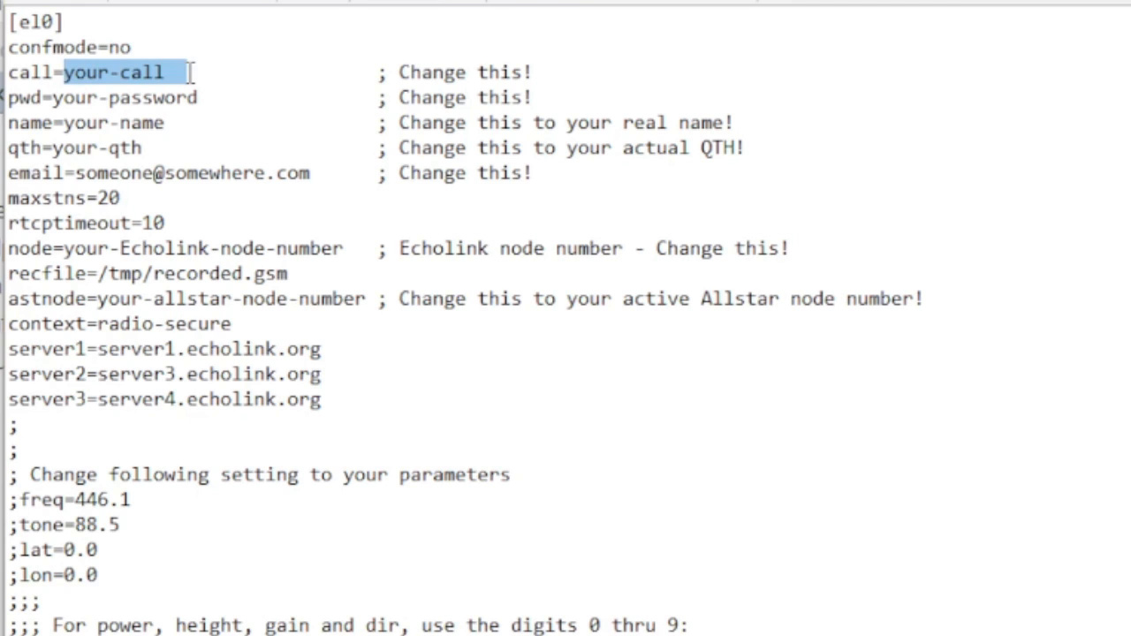
{"action": "type", "text": "KD5FMU"}
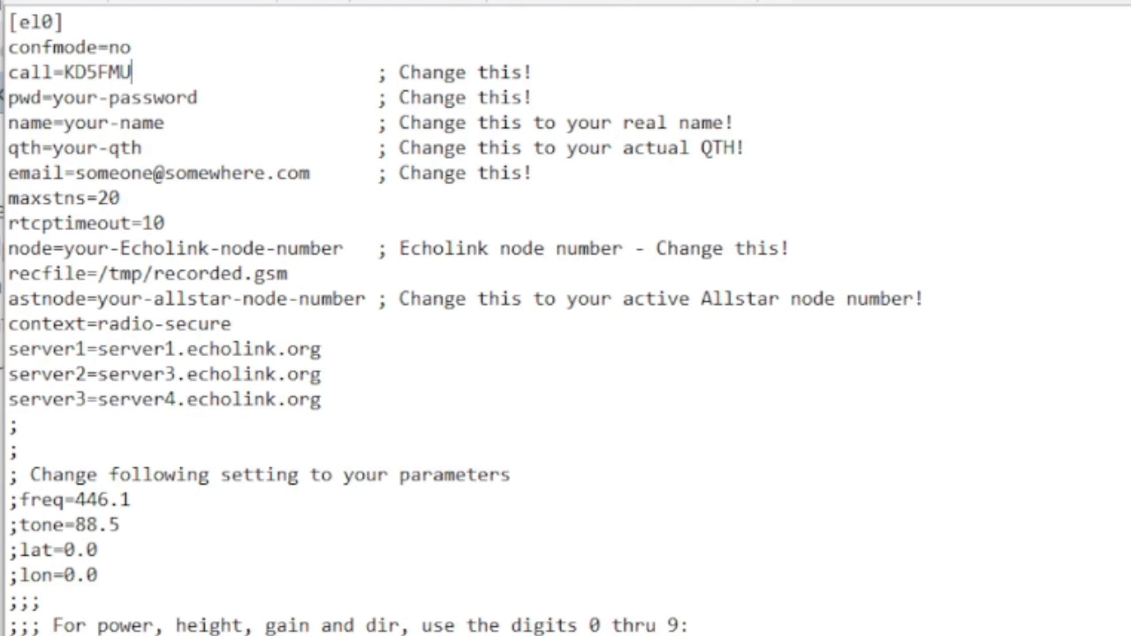
{"action": "type", "text": "-L"}
Replace the your-name placeholder on the name line with the operator's name
{"action": "left_click_drag", "start_coordinate": [53, 98], "coordinate": [200, 97]}
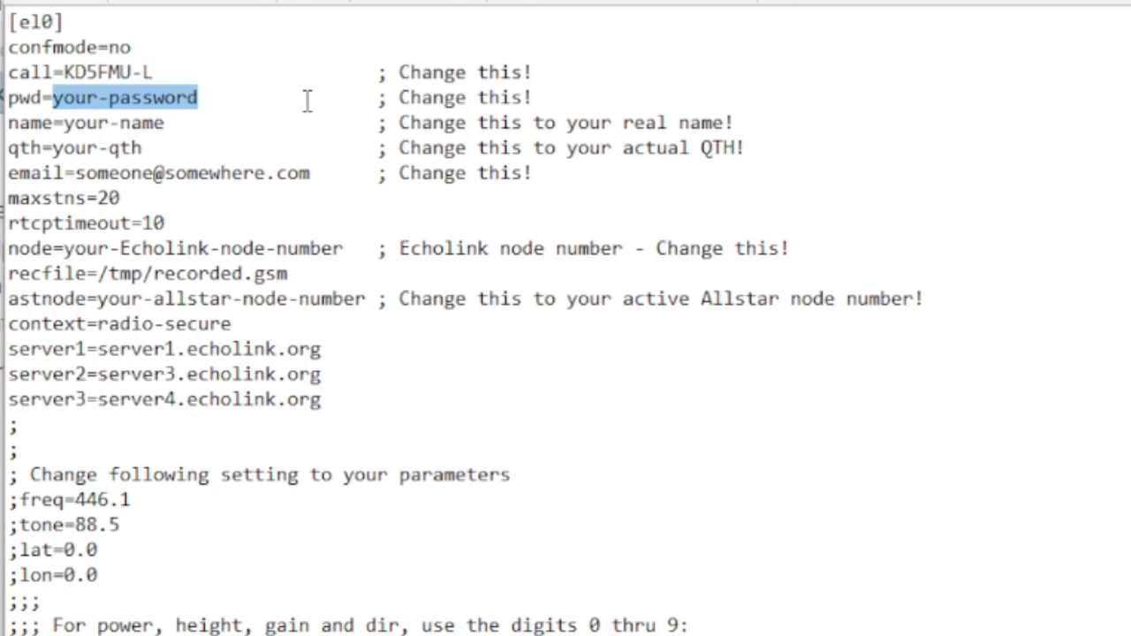
{"action": "left_click", "coordinate": [171, 125]}
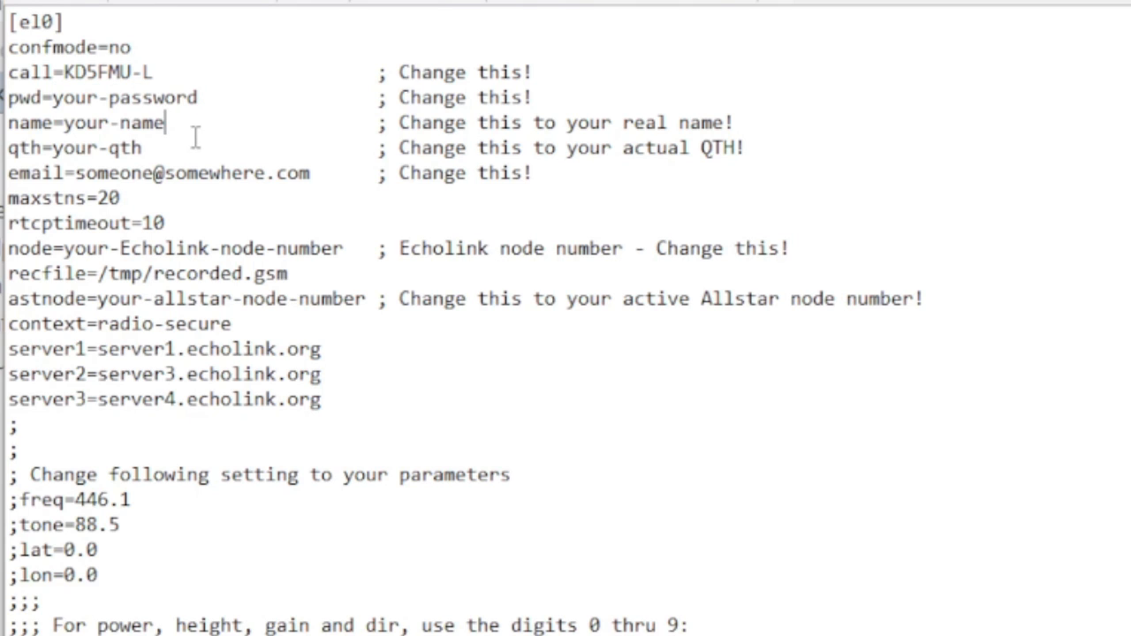
{"action": "left_click_drag", "start_coordinate": [109, 123], "coordinate": [171, 122]}
{"action": "left_click_drag", "start_coordinate": [65, 123], "coordinate": [173, 123]}
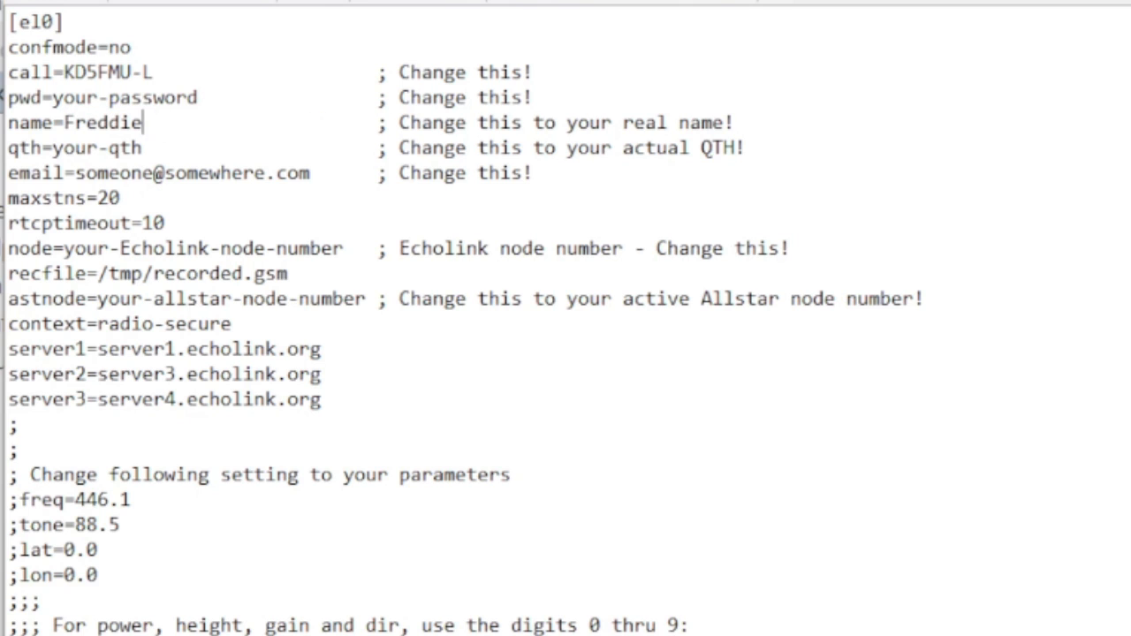
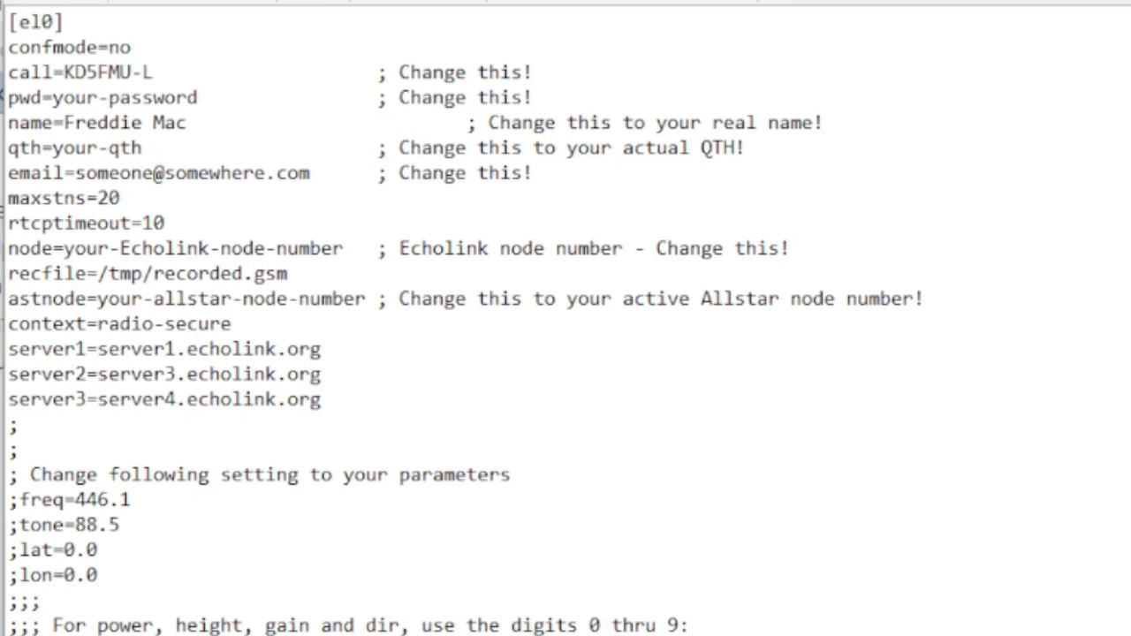
Set the qth entry to the station's town and state, and the email entry to the operator's e-mail address
{"action": "left_click_drag", "start_coordinate": [53, 148], "coordinate": [142, 148]}
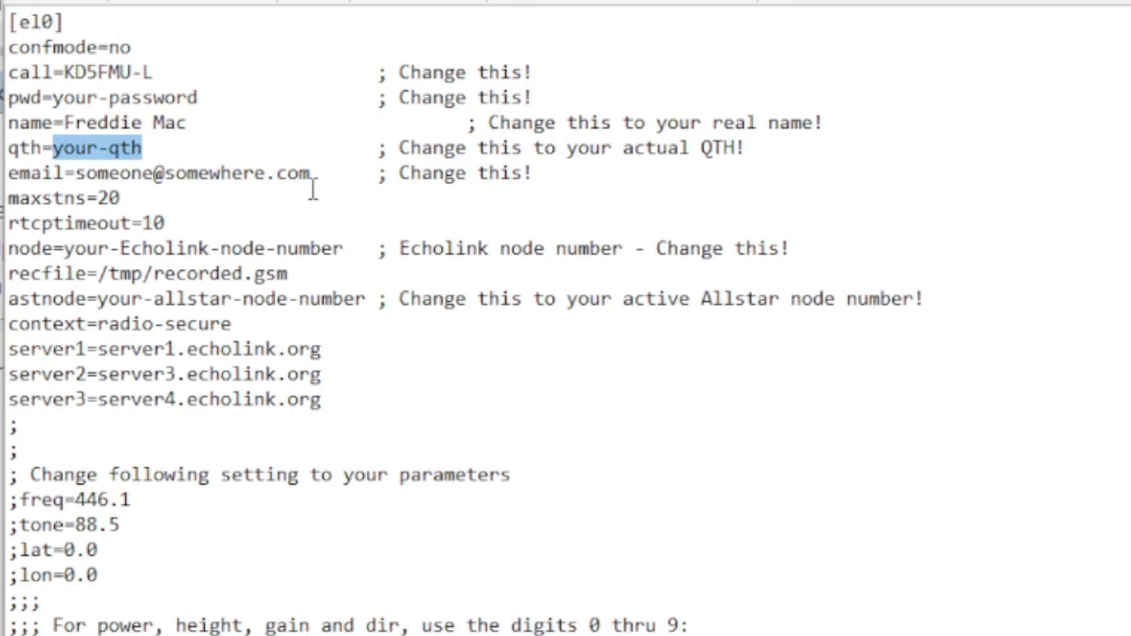
{"action": "type", "text": "Henryetta"}
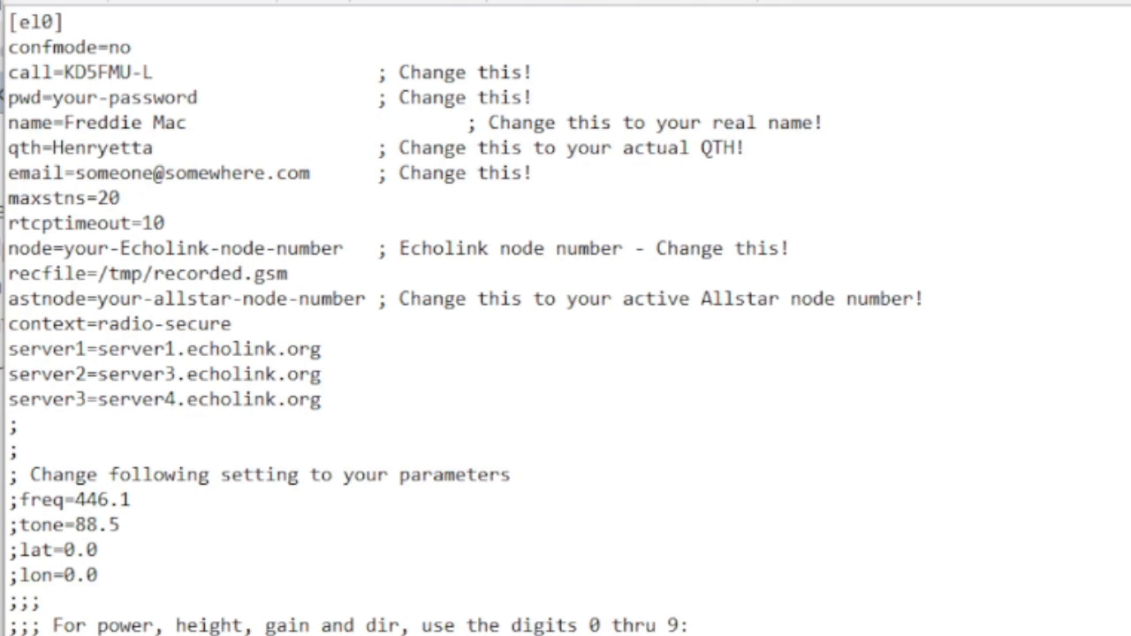
{"action": "type", "text": "< OK"}
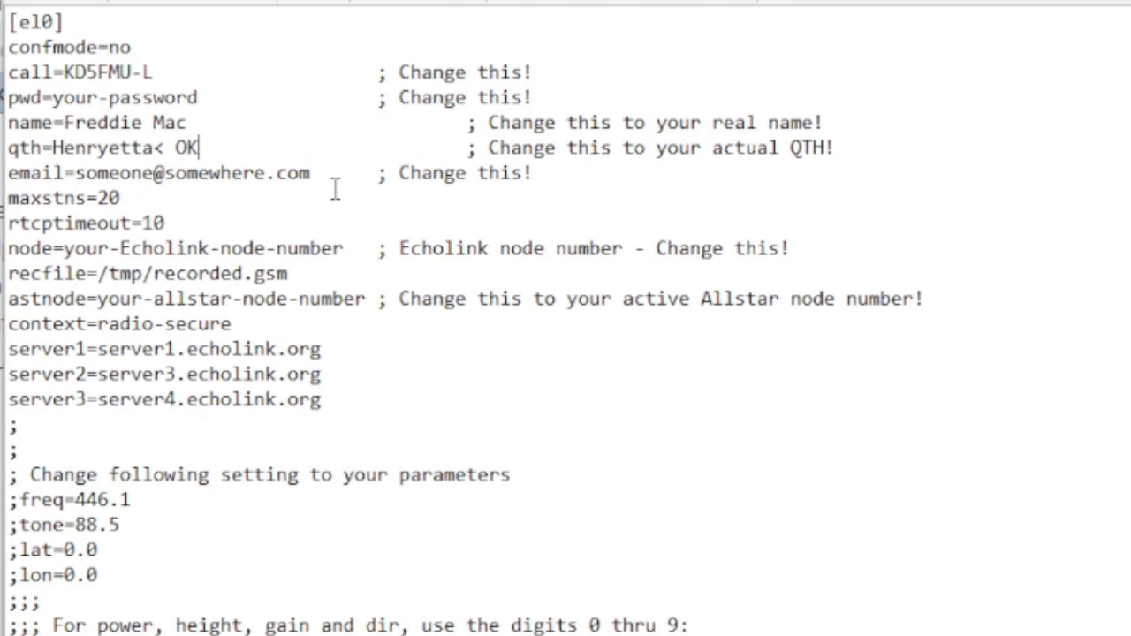
{"action": "left_click_drag", "start_coordinate": [76, 172], "coordinate": [321, 170]}
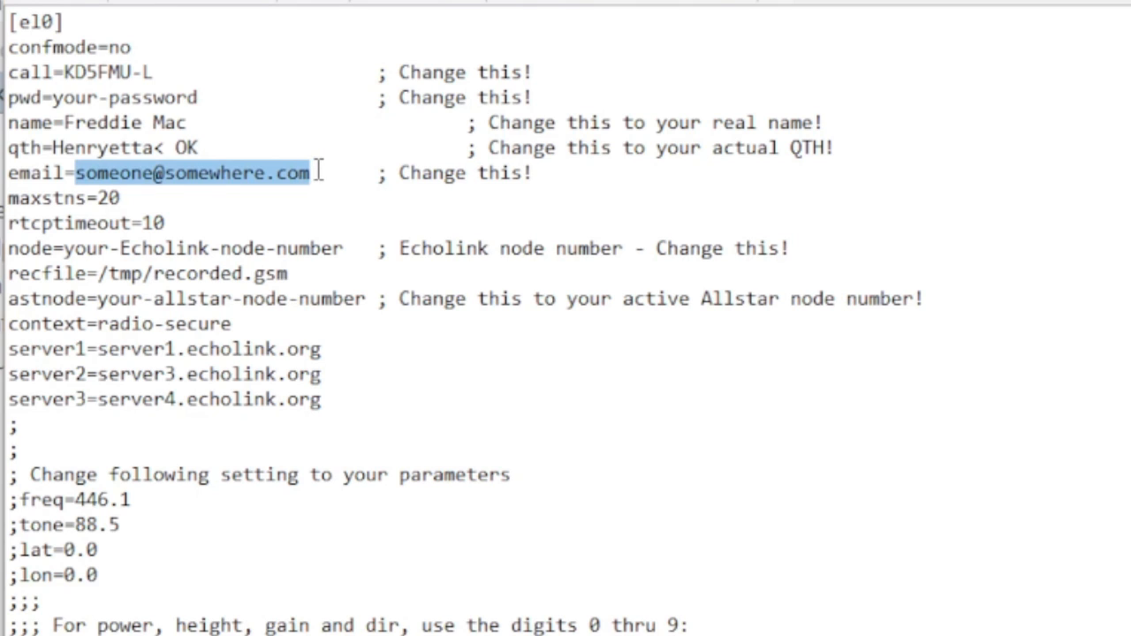
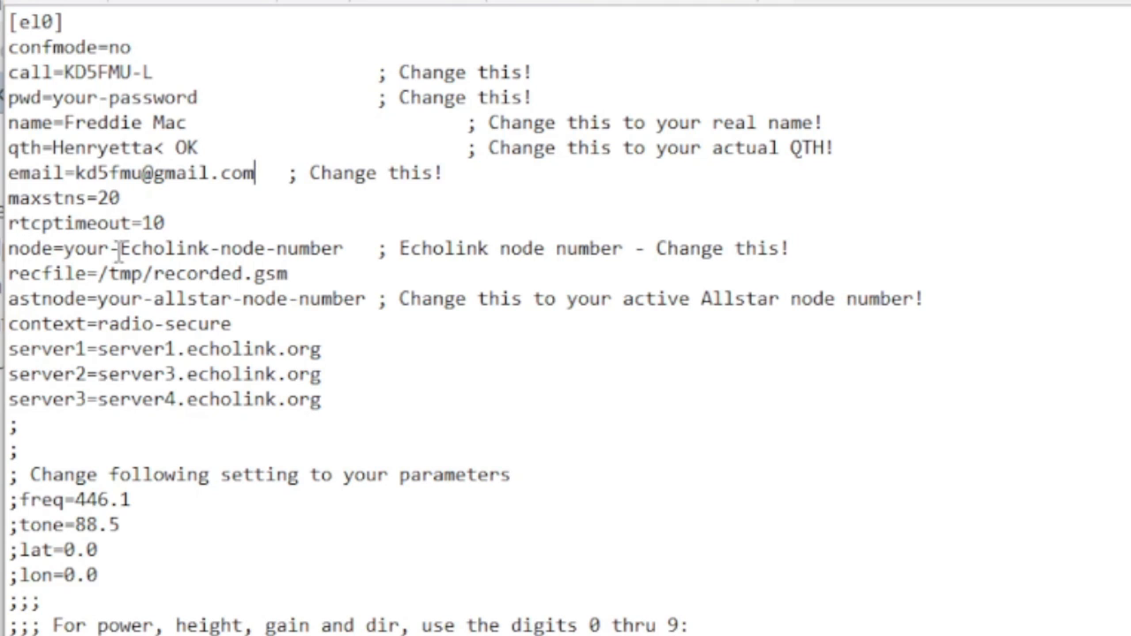
Set the EchoLink node entry to 957801 and the astnode entry to 576333
{"action": "left_click_drag", "start_coordinate": [344, 248], "coordinate": [67, 254]}
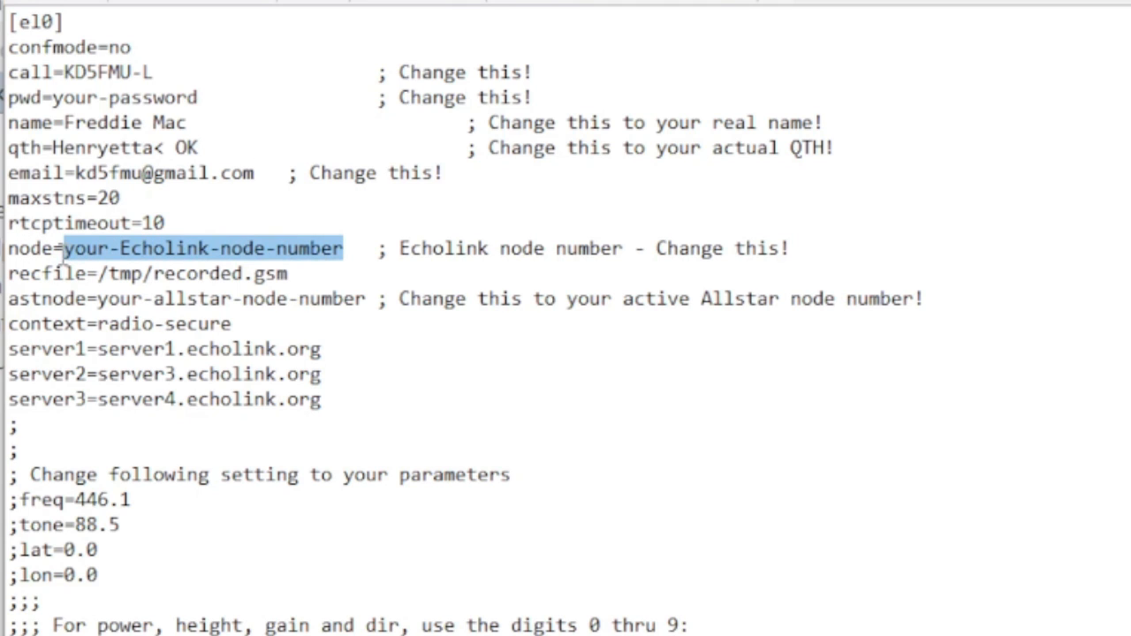
{"action": "type", "text": "957"}
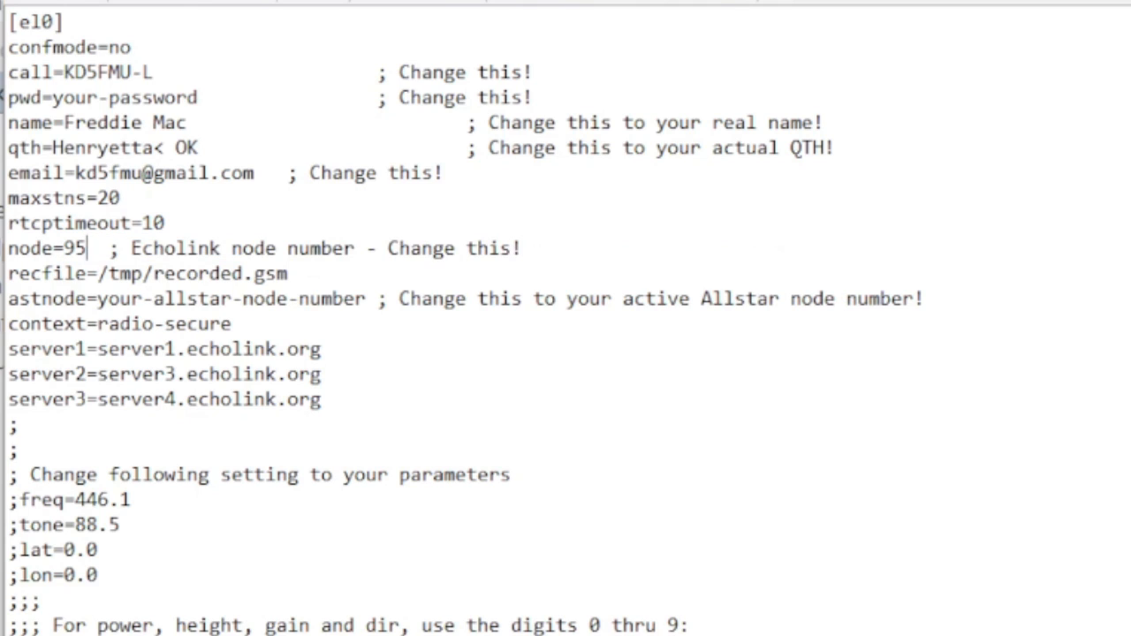
{"action": "type", "text": "801"}
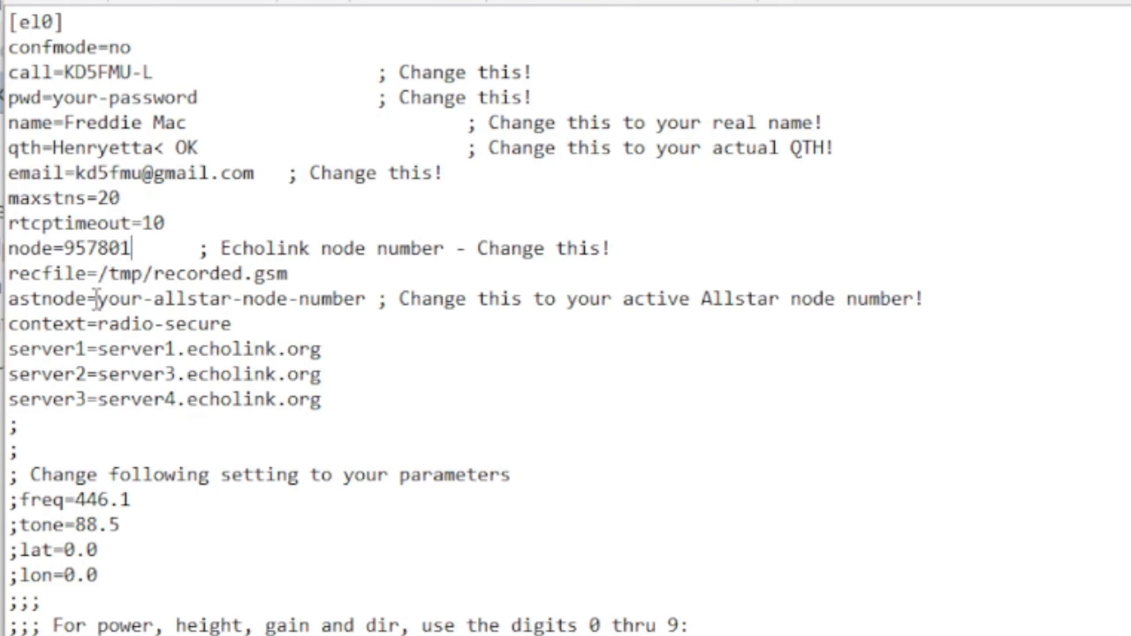
{"action": "left_click_drag", "start_coordinate": [97, 299], "coordinate": [367, 299]}
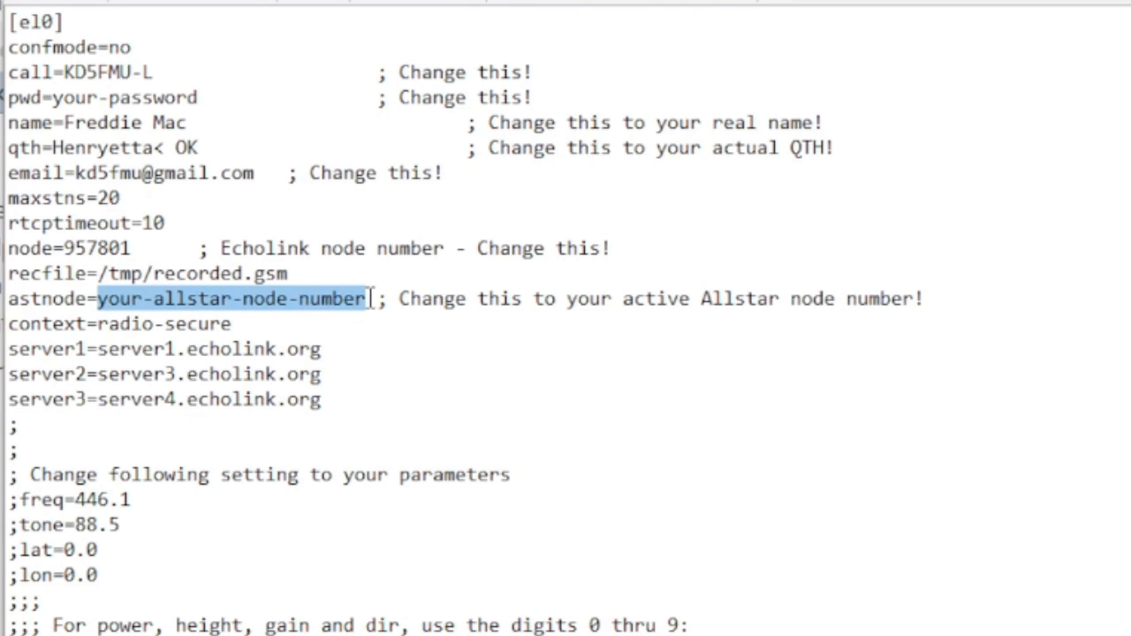
{"action": "type", "text": "576333"}
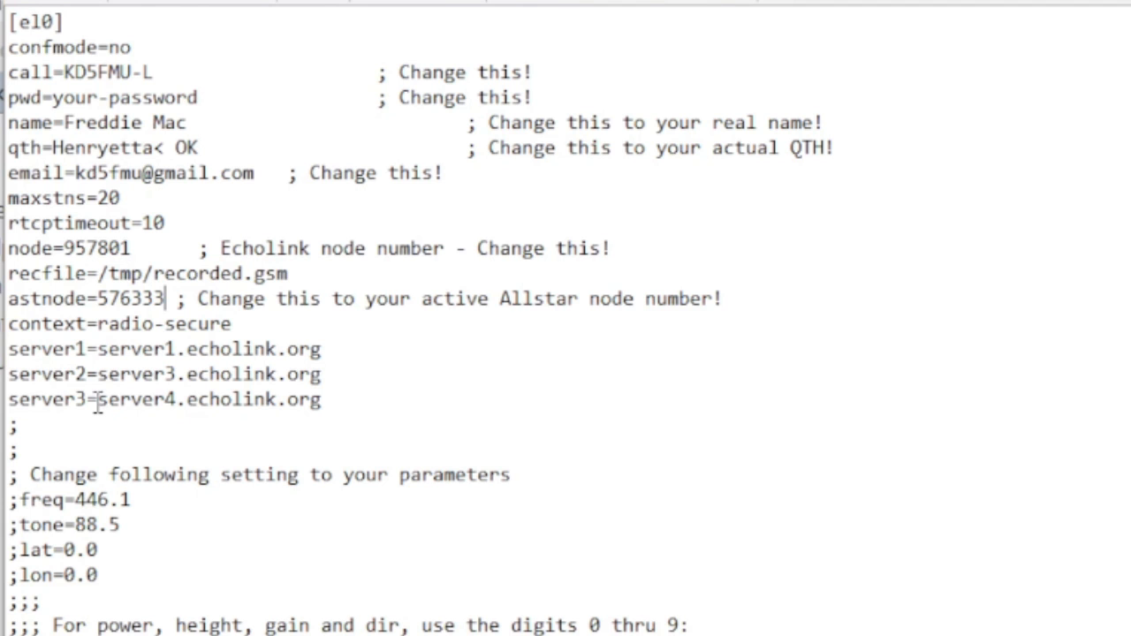
Uncomment the power=5 and height=3 lines below the digits table, and comment both out again with a leading semicolon
{"action": "scroll", "coordinate": [101, 406], "scroll_direction": "down", "scroll_amount": 5}
{"action": "scroll", "coordinate": [100, 402], "scroll_direction": "down", "scroll_amount": 3}
{"action": "scroll", "coordinate": [94, 399], "scroll_direction": "up", "scroll_amount": 5}
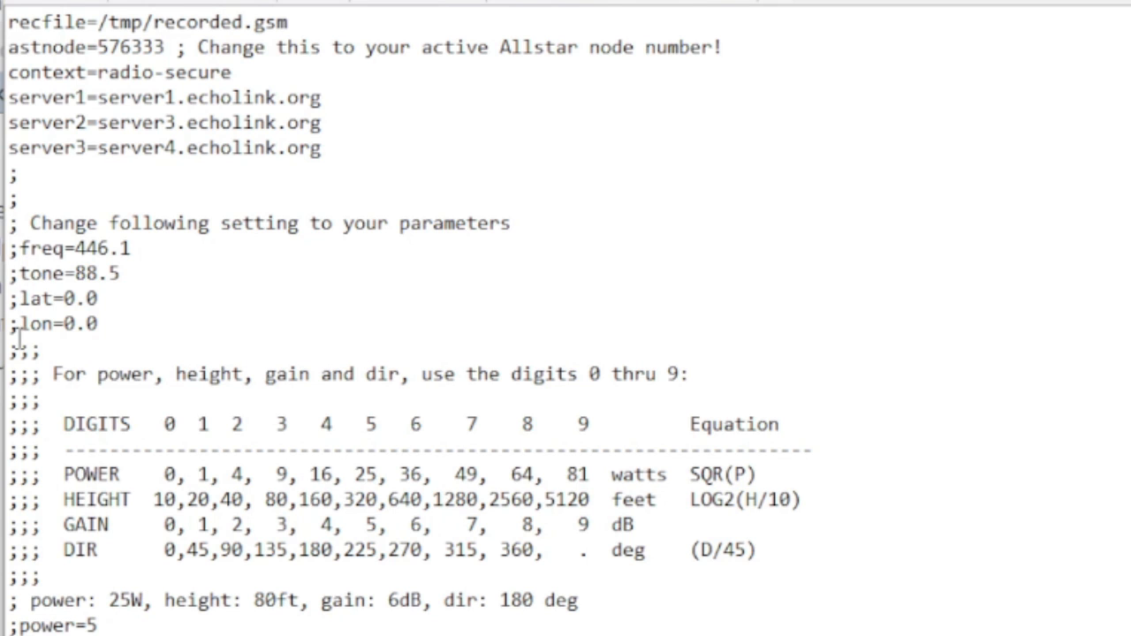
{"action": "scroll", "coordinate": [46, 332], "scroll_direction": "down", "scroll_amount": 3}
{"action": "scroll", "coordinate": [45, 332], "scroll_direction": "down", "scroll_amount": 2}
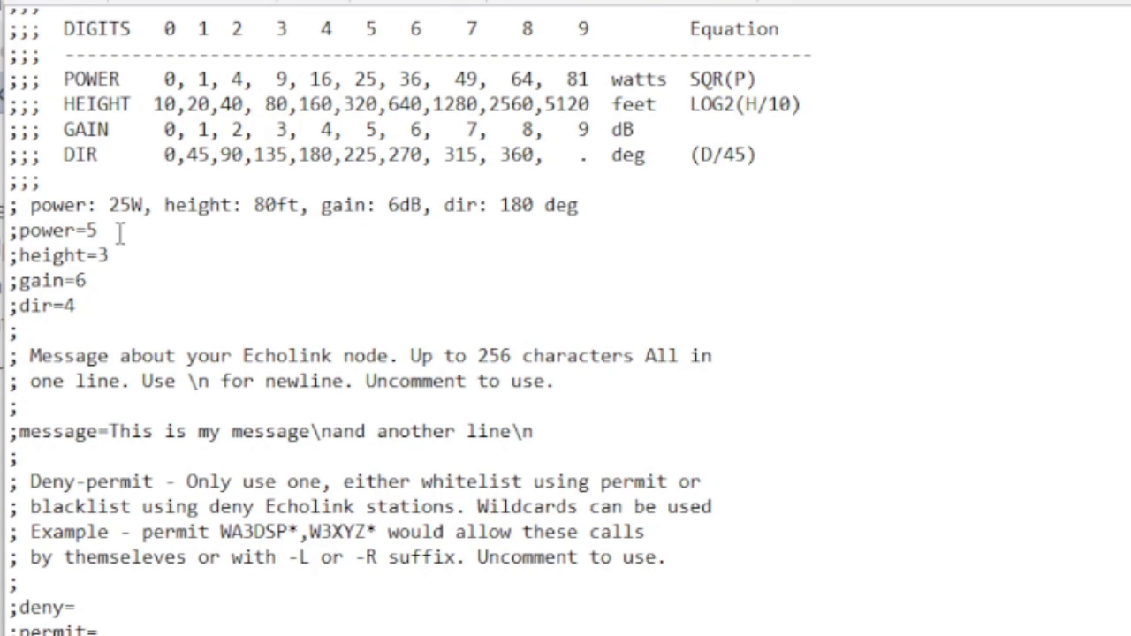
{"action": "left_click", "coordinate": [17, 233]}
{"action": "key", "text": "BackSpace"}
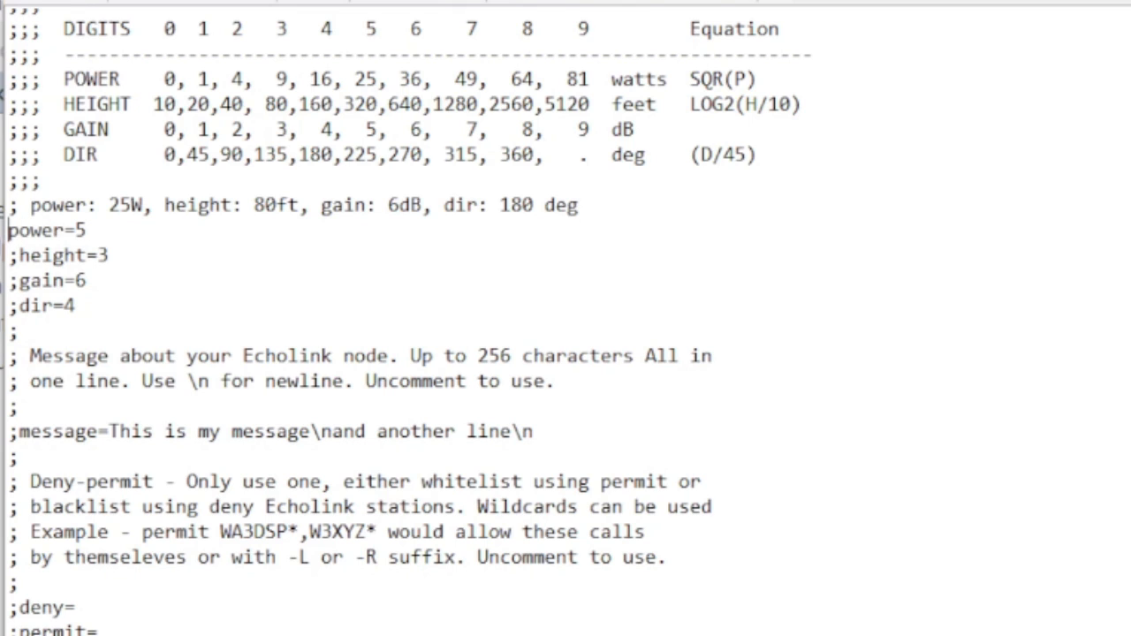
{"action": "left_click", "coordinate": [20, 256]}
{"action": "key", "text": "BackSpace"}
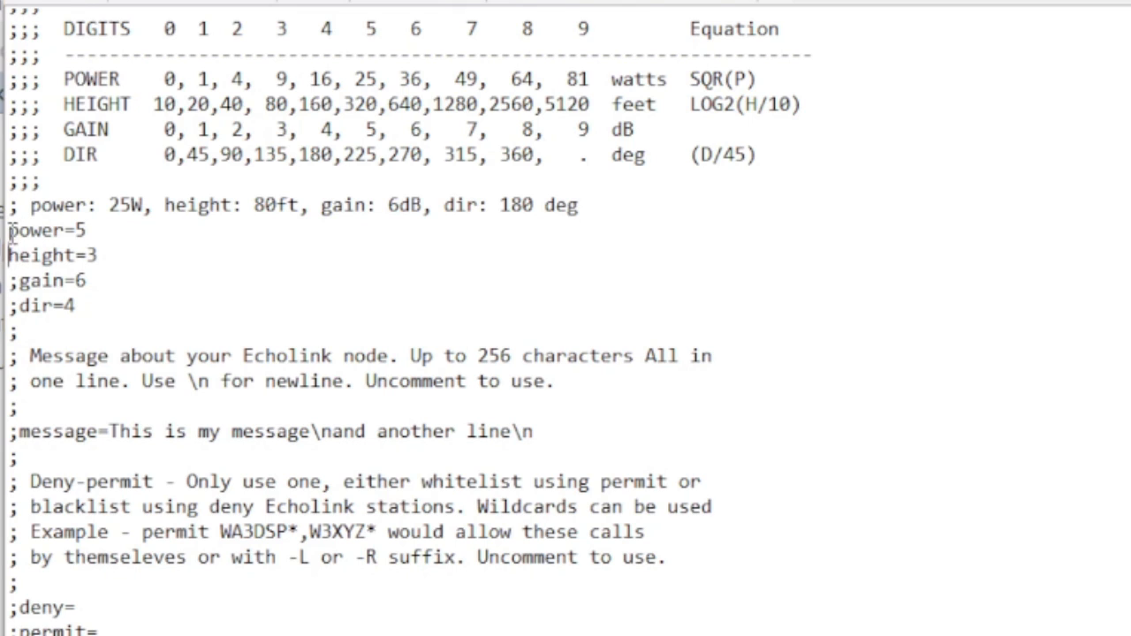
{"action": "left_click", "coordinate": [9, 229]}
{"action": "type", "text": ";"}
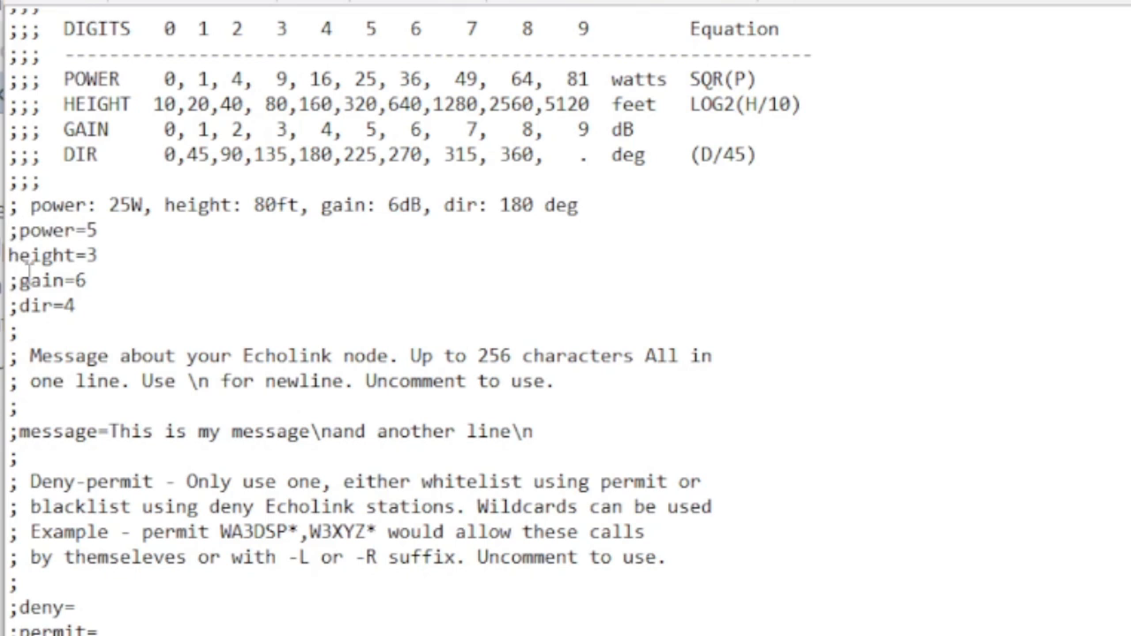
{"action": "left_click", "coordinate": [8, 255]}
{"action": "type", "text": ";"}
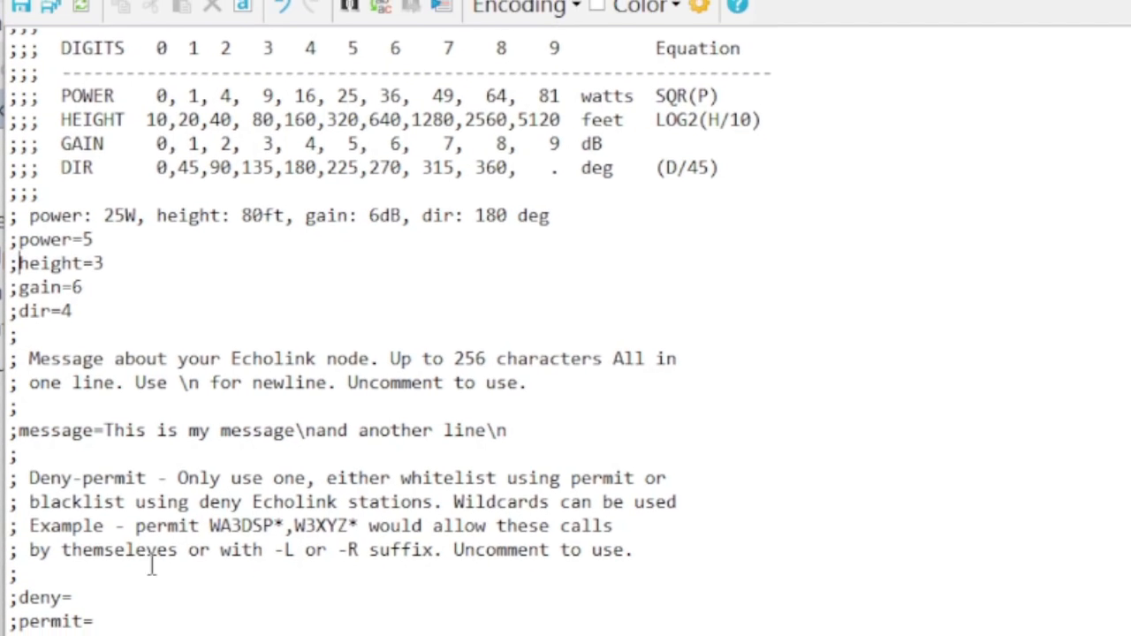
Uncomment the deny= and permit= lines, and comment both out again with a leading semicolon
{"action": "left_click", "coordinate": [20, 608]}
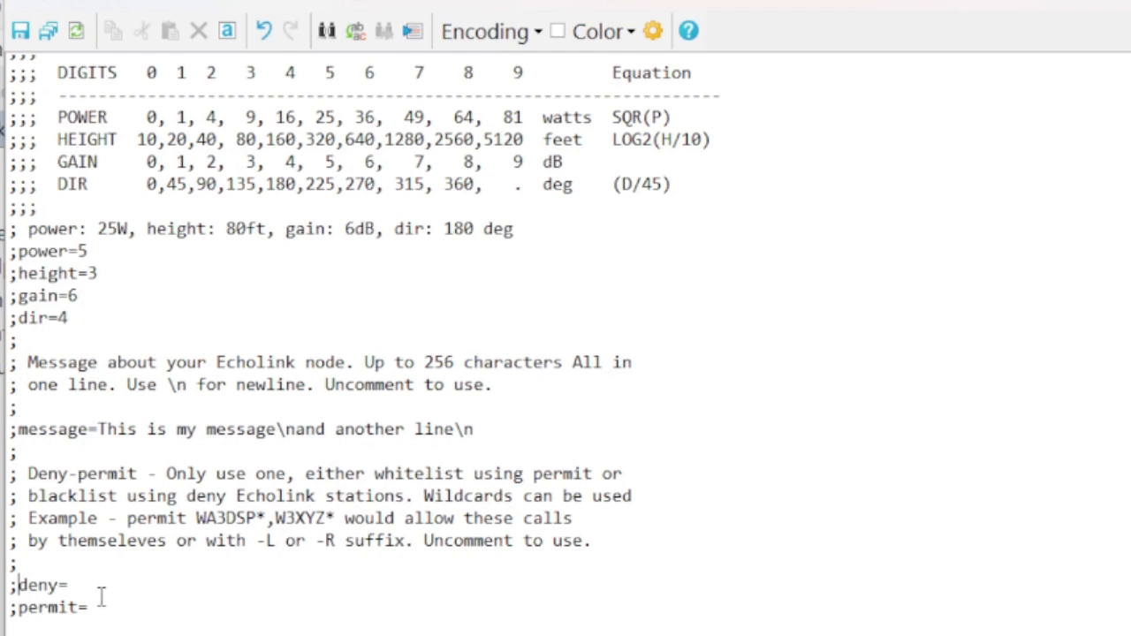
{"action": "key", "text": "BackSpace"}
{"action": "left_click", "coordinate": [14, 609]}
{"action": "key", "text": "BackSpace"}
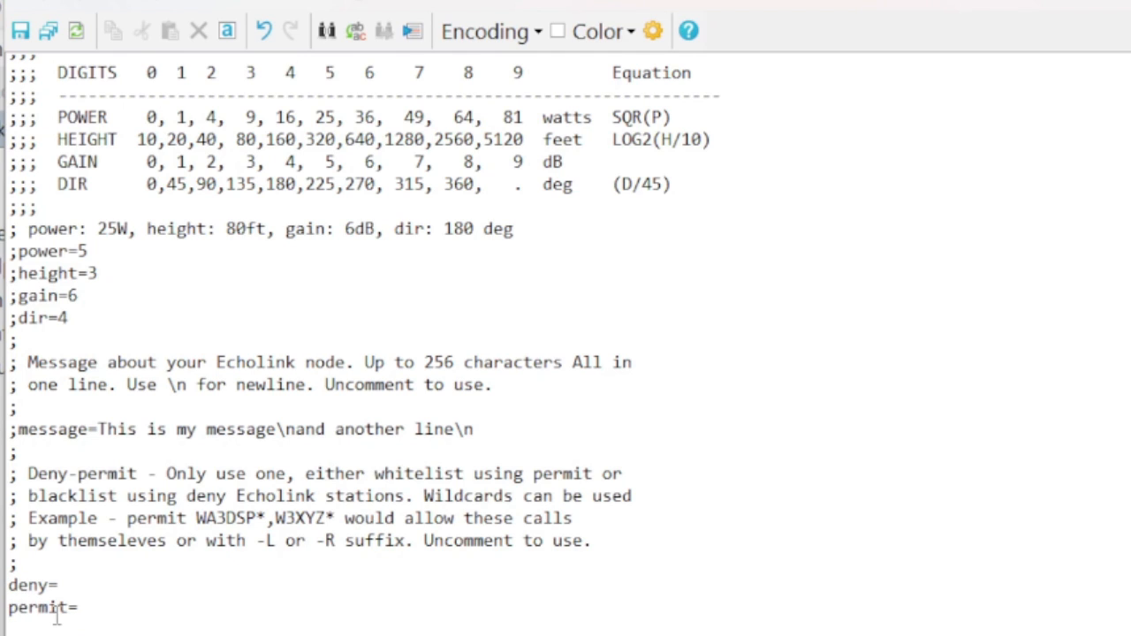
{"action": "left_click", "coordinate": [7, 591]}
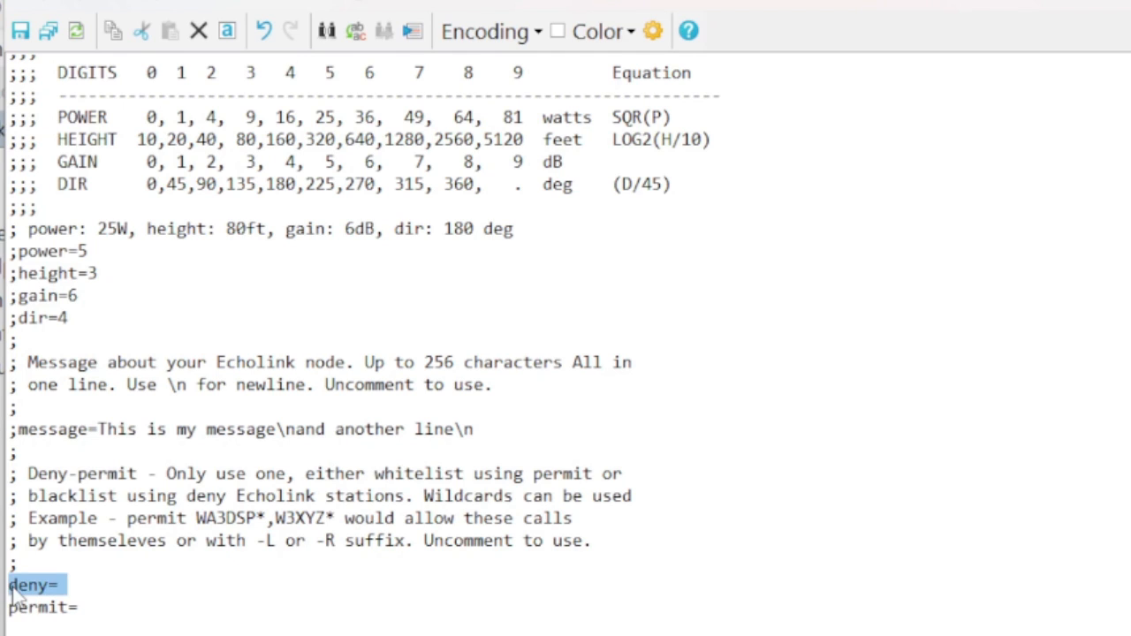
{"action": "left_click", "coordinate": [14, 586]}
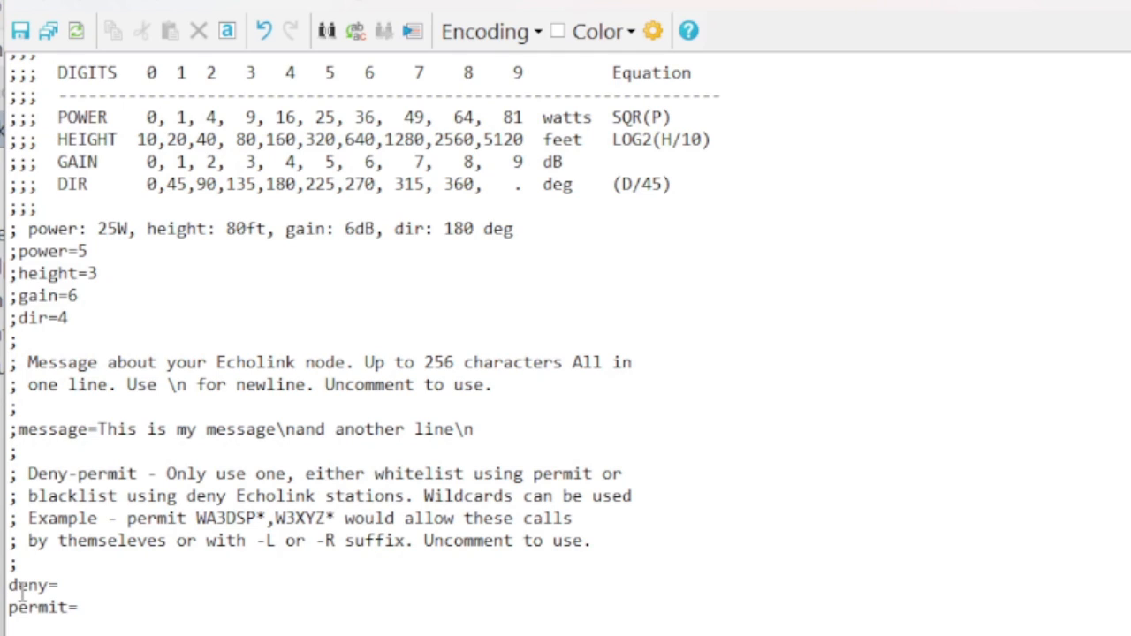
{"action": "type", "text": ";"}
{"action": "key", "text": "BackSpace"}
{"action": "type", "text": ";;"}
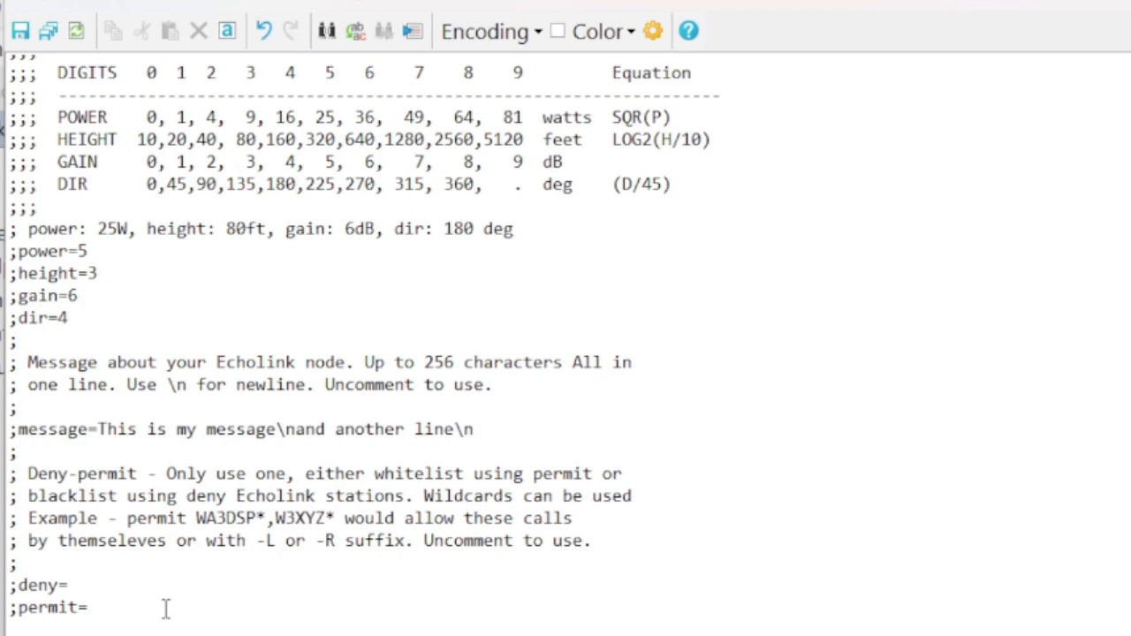
Save and close echolink.conf, and widen the Changed column of the remote file list to fit the full timestamps
{"action": "scroll", "coordinate": [164, 601], "scroll_direction": "up", "scroll_amount": 1}
{"action": "scroll", "coordinate": [163, 601], "scroll_direction": "up", "scroll_amount": 8}
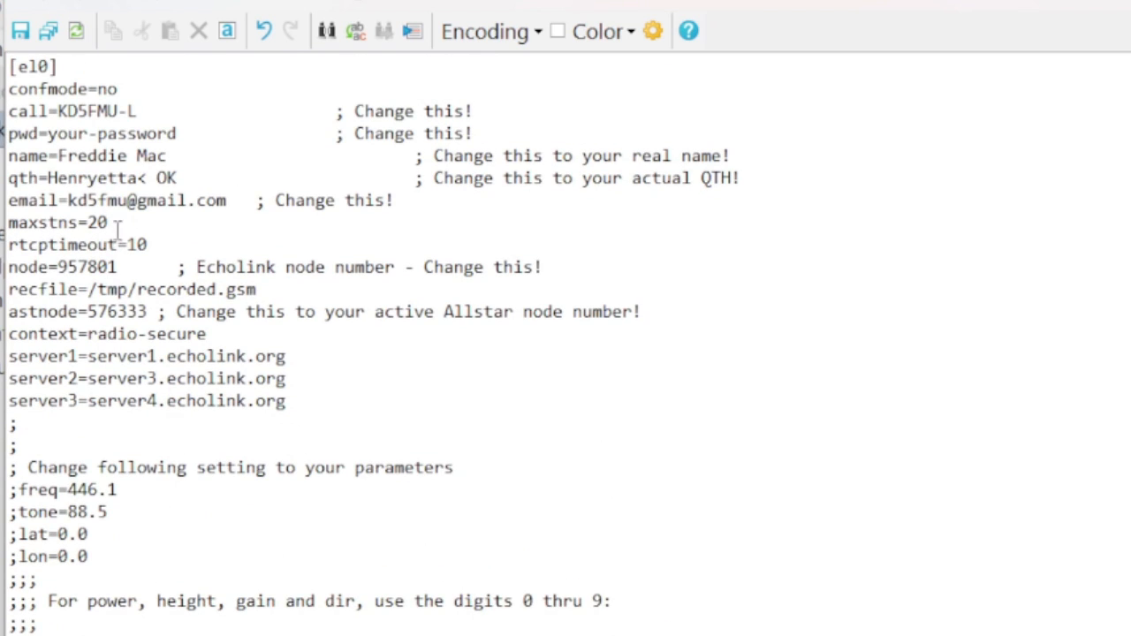
{"action": "left_click", "coordinate": [18, 37]}
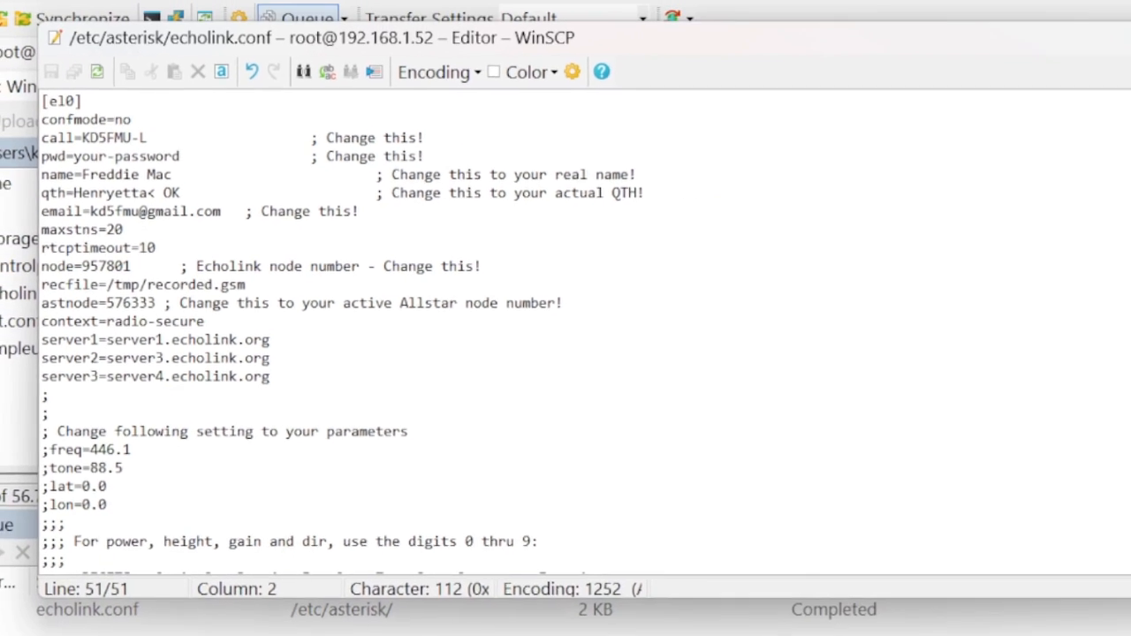
{"action": "left_click", "coordinate": [1045, 79]}
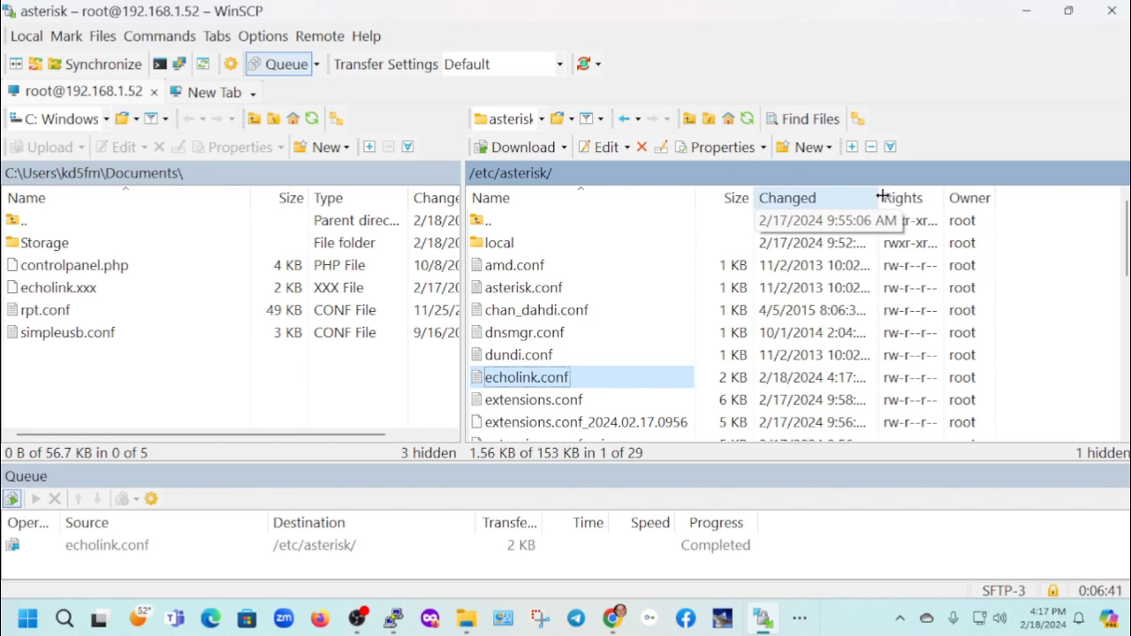
{"action": "left_click_drag", "start_coordinate": [880, 198], "coordinate": [958, 197]}
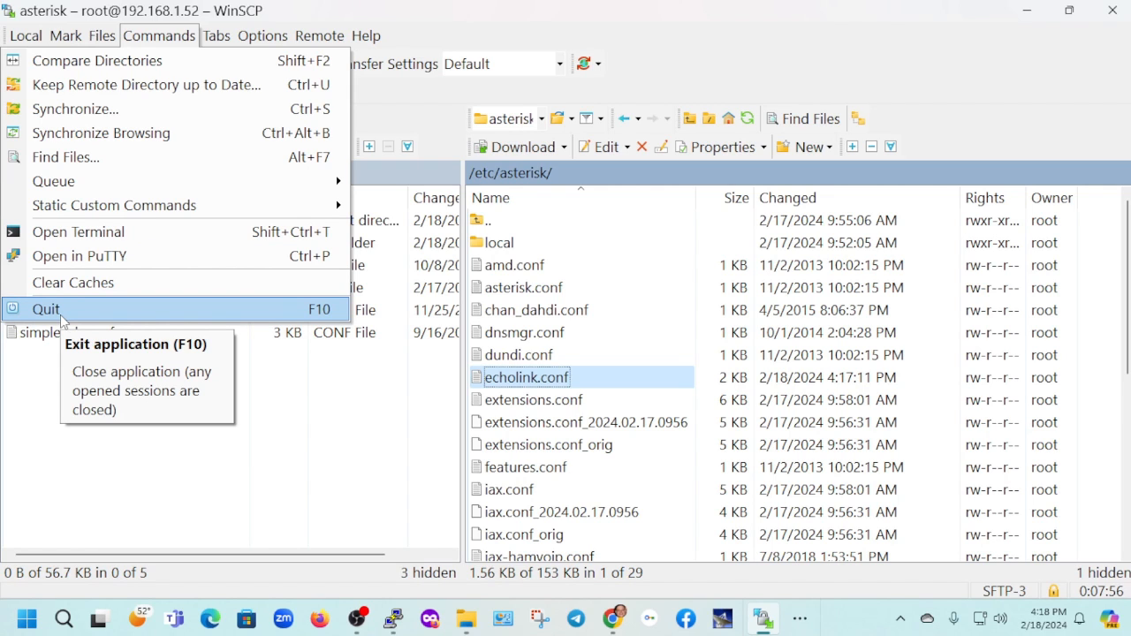
Quit WinSCP, saving the workspace as 576333 with a desktop shortcut and automatic workspace saving enabled
{"action": "left_click", "coordinate": [46, 309]}
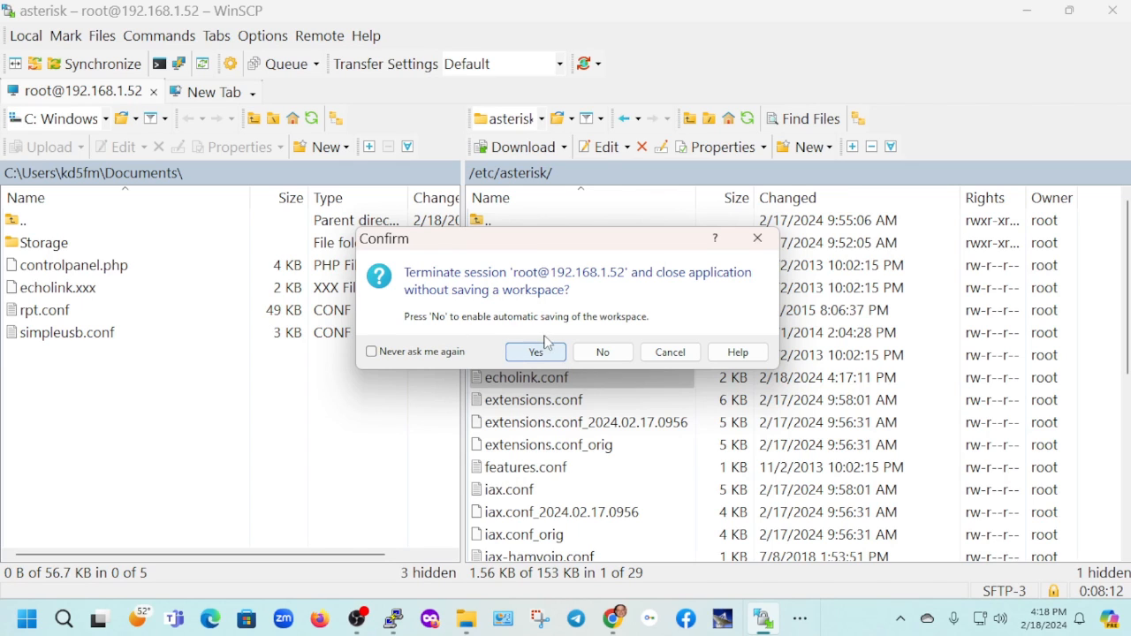
{"action": "left_click", "coordinate": [601, 353]}
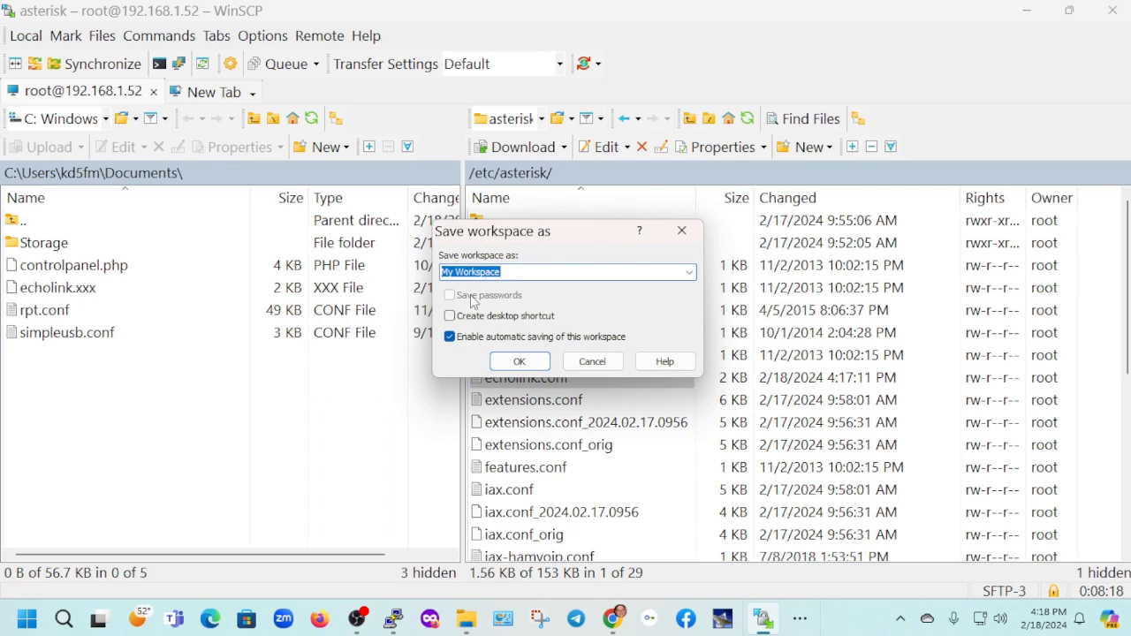
{"action": "type", "text": "576"}
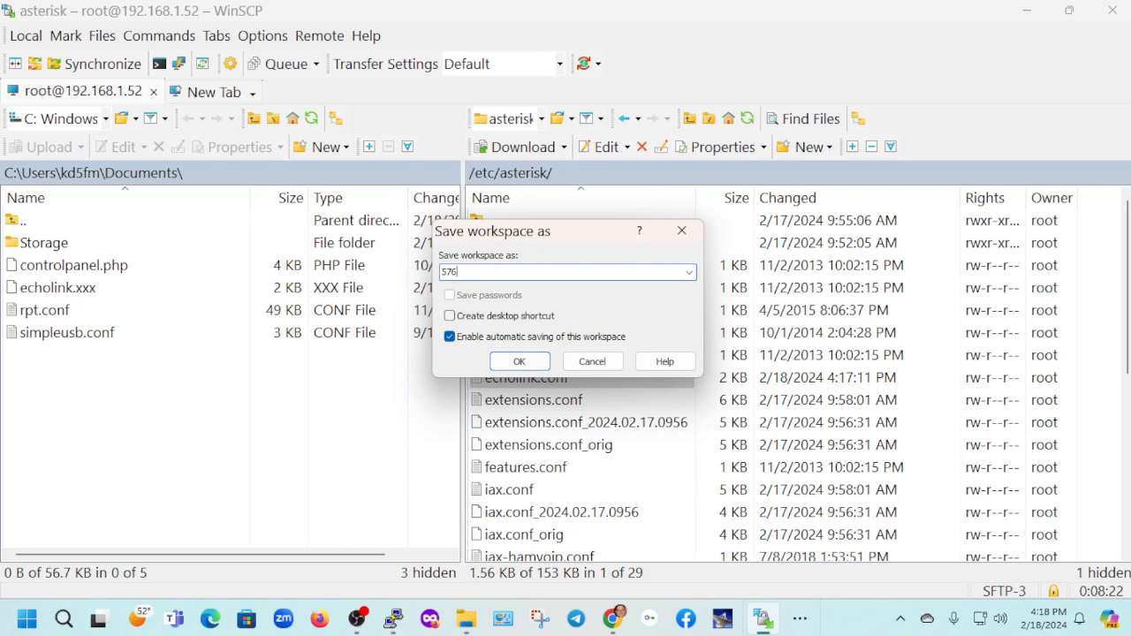
{"action": "type", "text": "333"}
{"action": "left_click", "coordinate": [450, 316]}
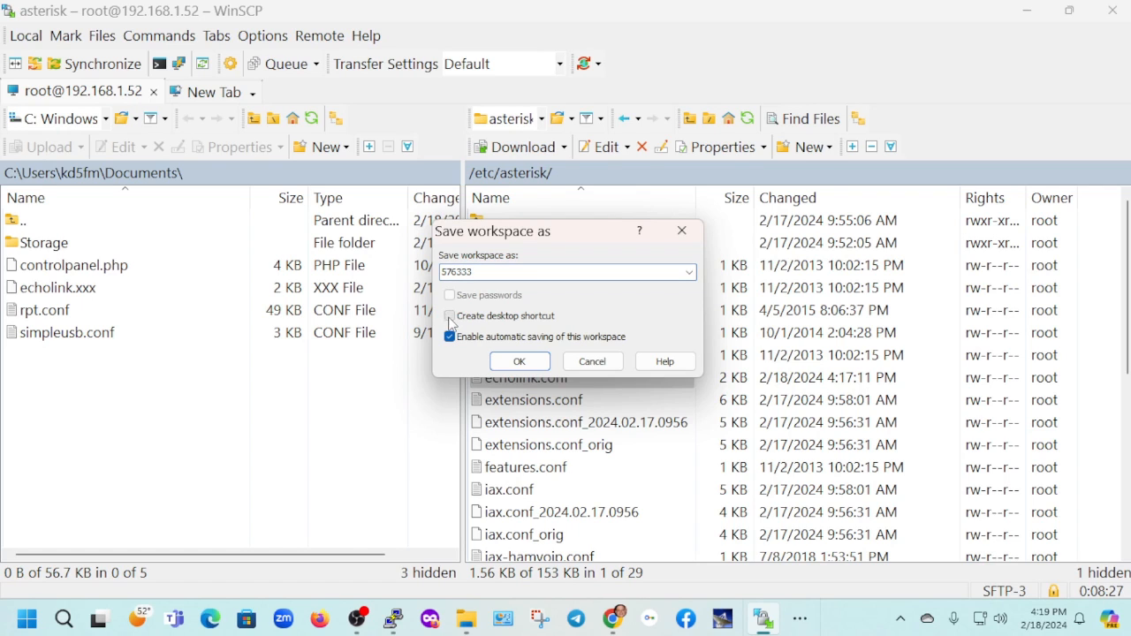
{"action": "left_click", "coordinate": [520, 361]}
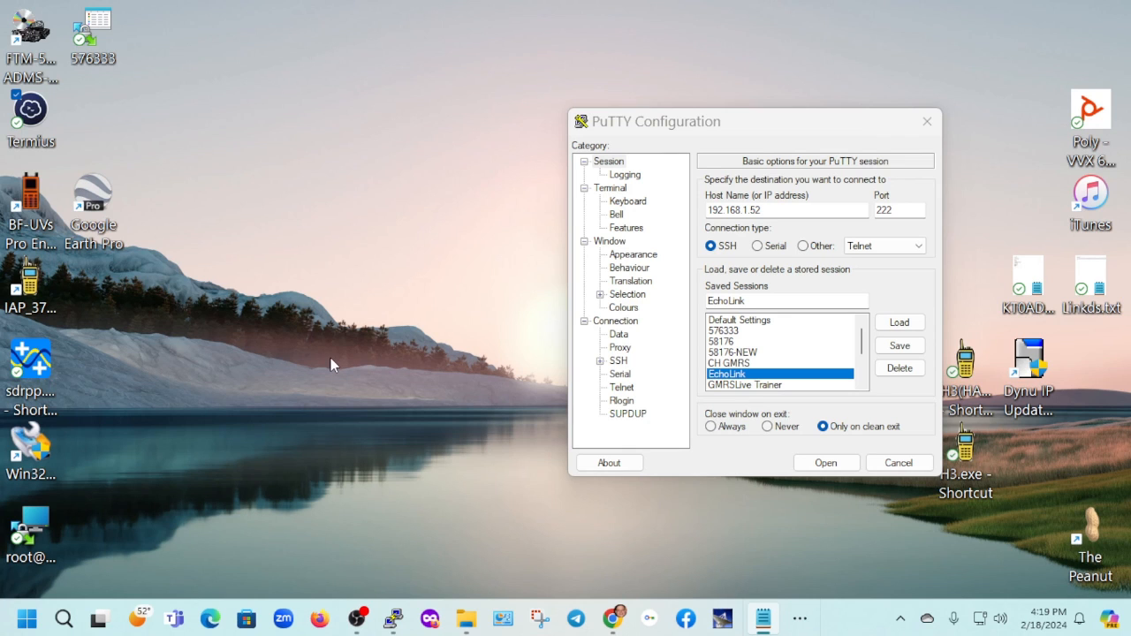
Find and launch FileZilla through the Windows app search, and maximize its window
{"action": "left_click", "coordinate": [26, 619]}
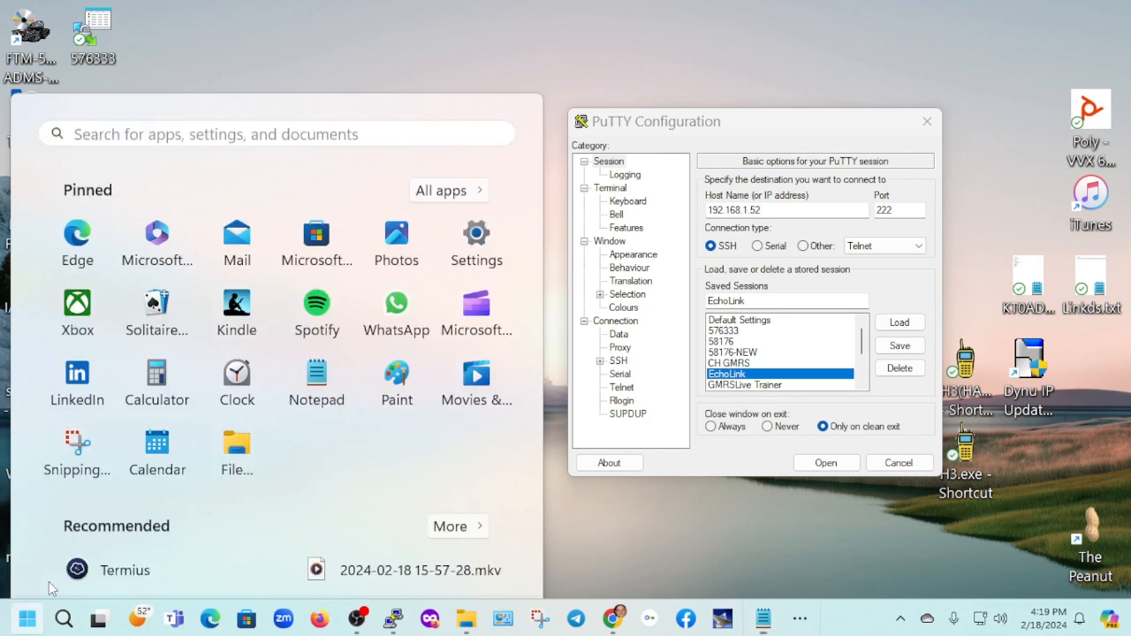
{"action": "left_click", "coordinate": [177, 78]}
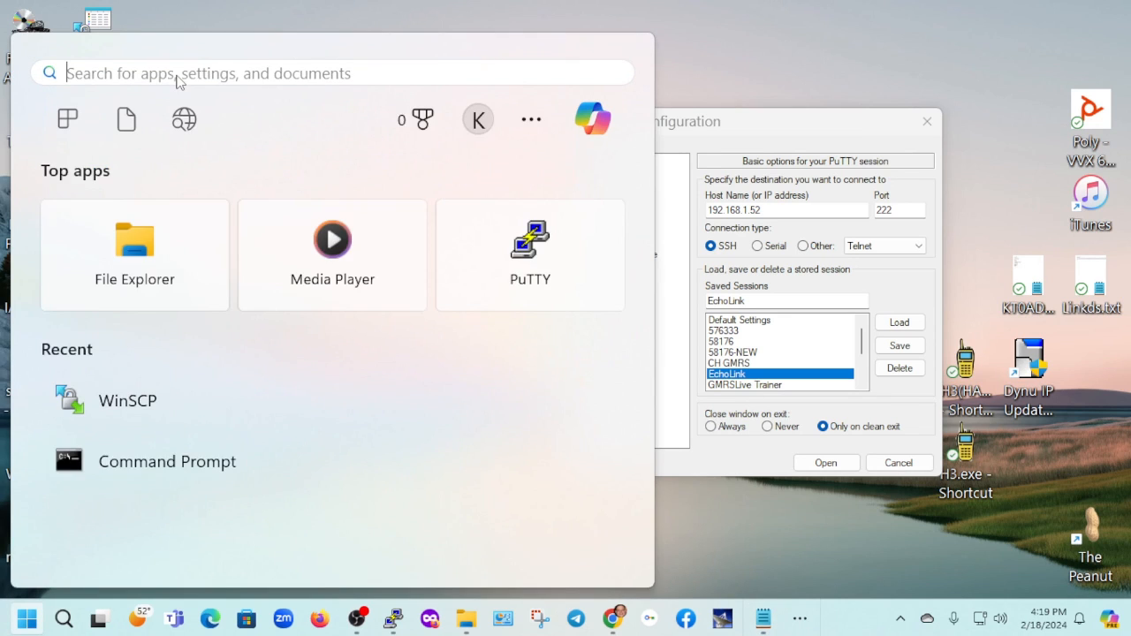
{"action": "type", "text": "fil"}
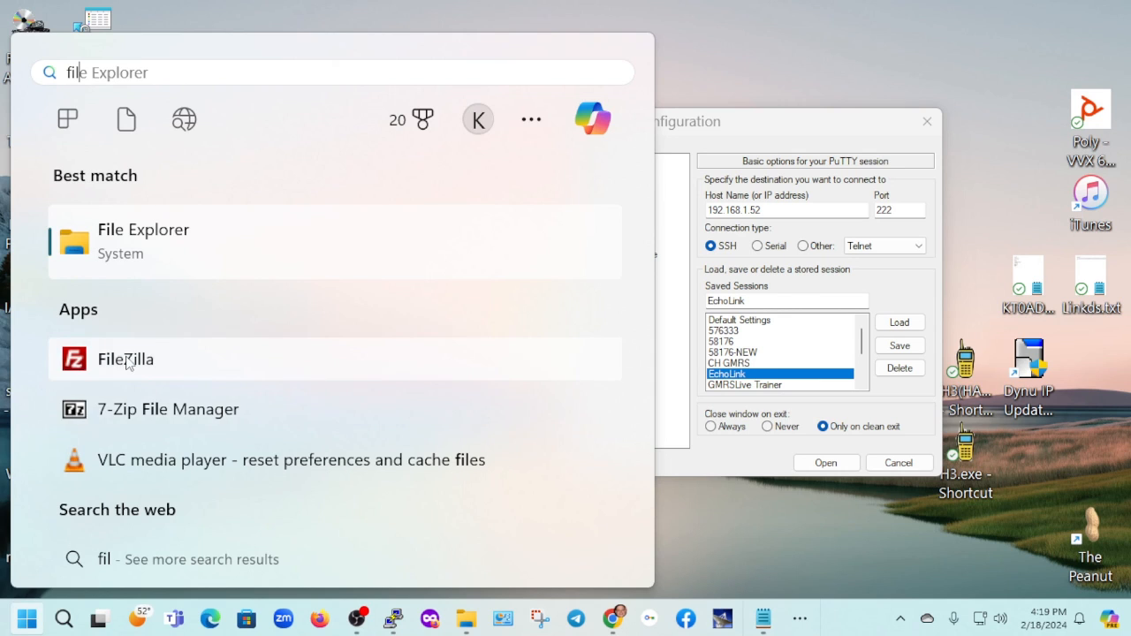
{"action": "key", "text": "Escape"}
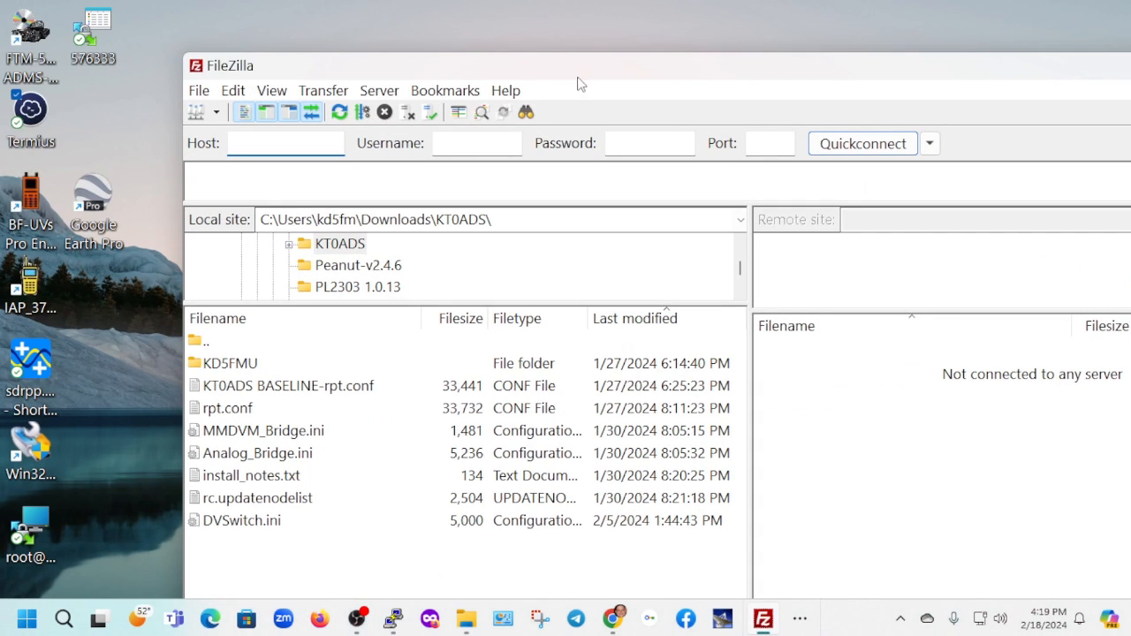
{"action": "double_click", "coordinate": [619, 72]}
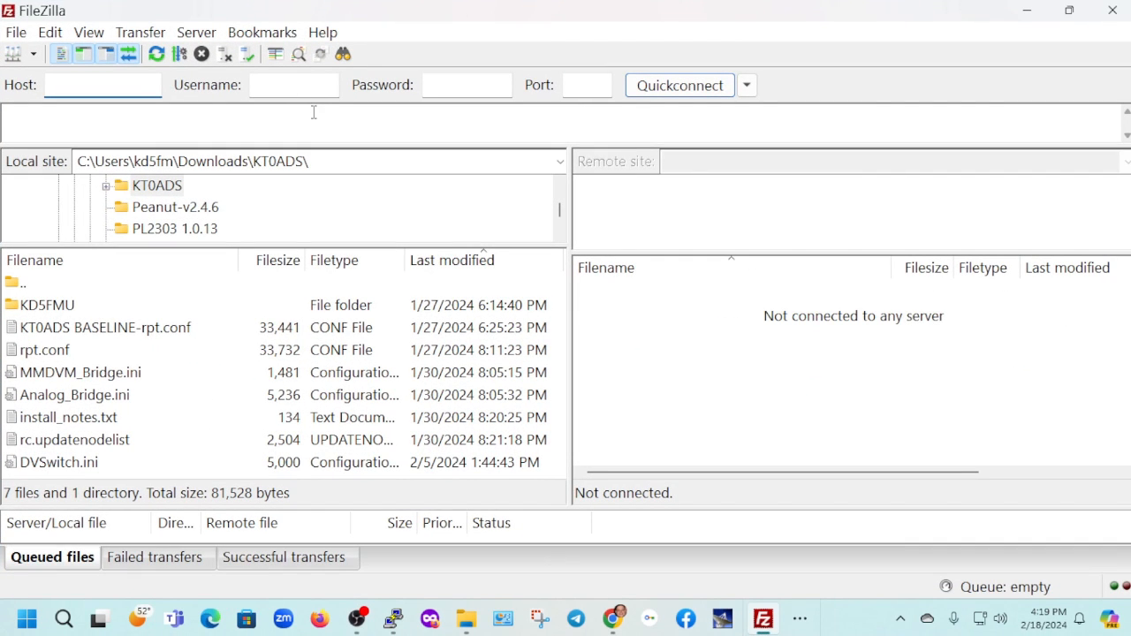
Connect to the saved site 576333 from the Site Manager, choosing to always trust the host and cache its key
{"action": "left_click", "coordinate": [13, 56]}
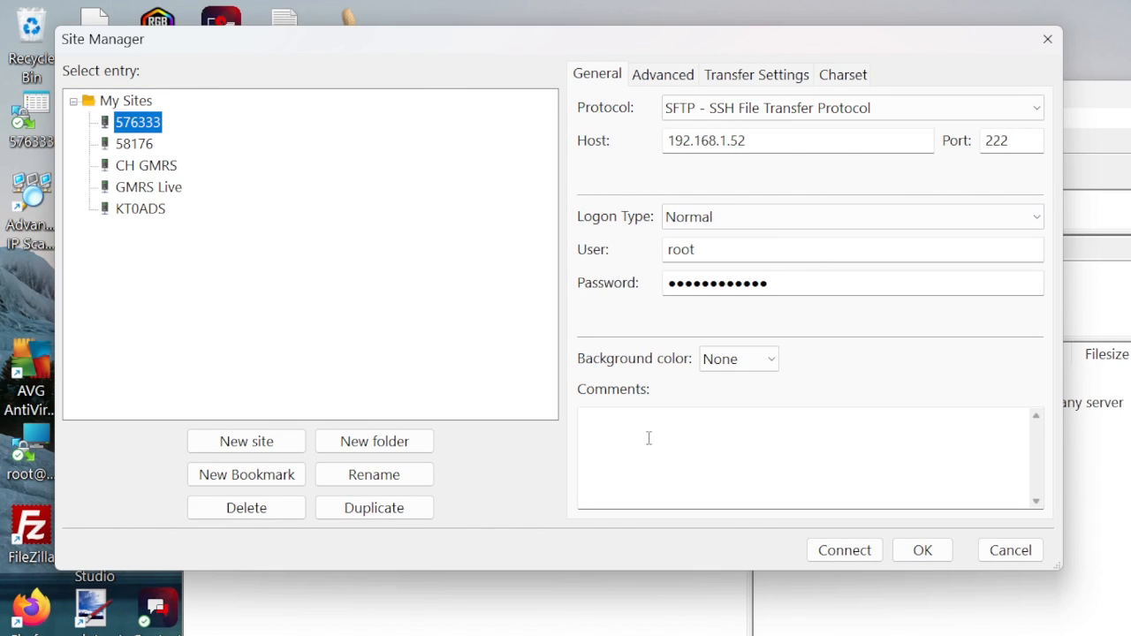
{"action": "left_click", "coordinate": [846, 549]}
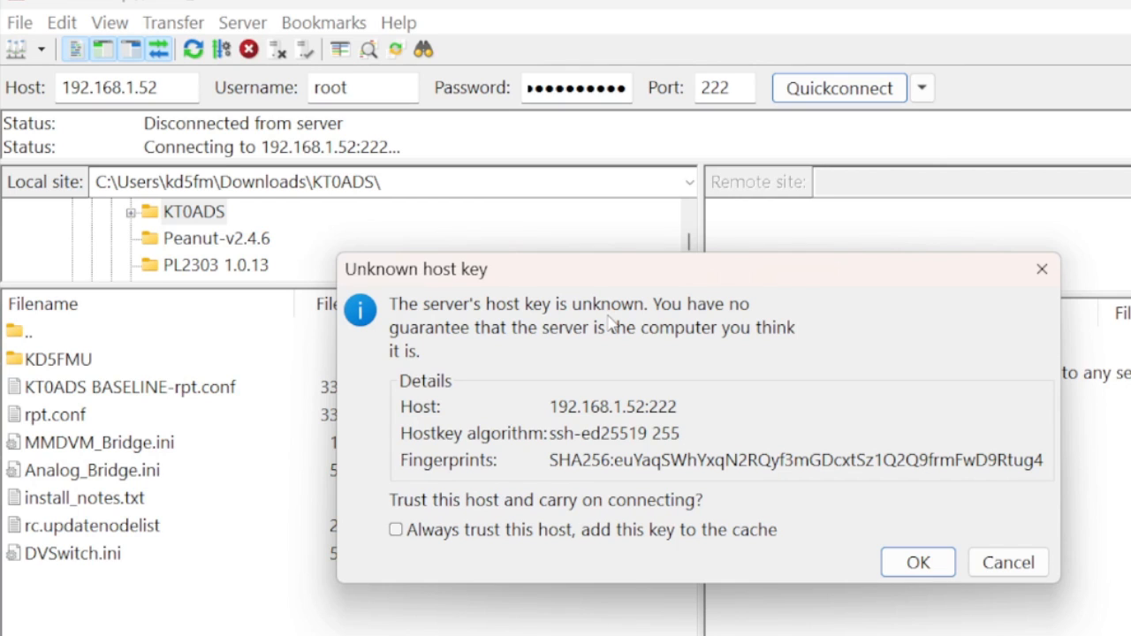
{"action": "left_click", "coordinate": [397, 534]}
{"action": "left_click", "coordinate": [919, 562]}
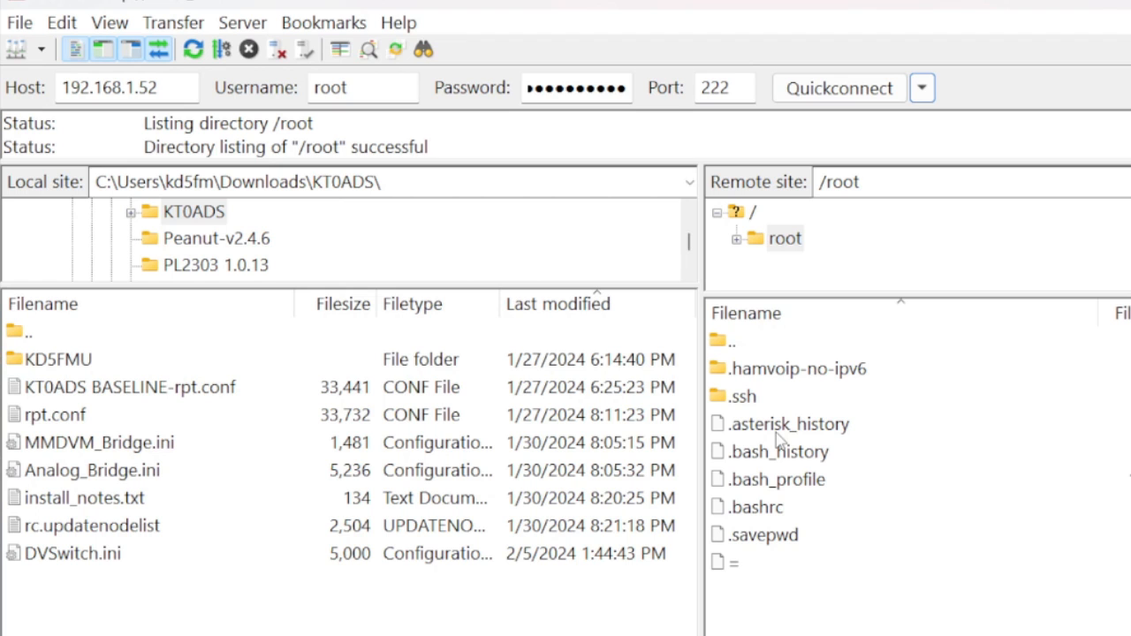
Go up from the remote /root directory and open the /etc/asterisk folder
{"action": "double_click", "coordinate": [737, 346]}
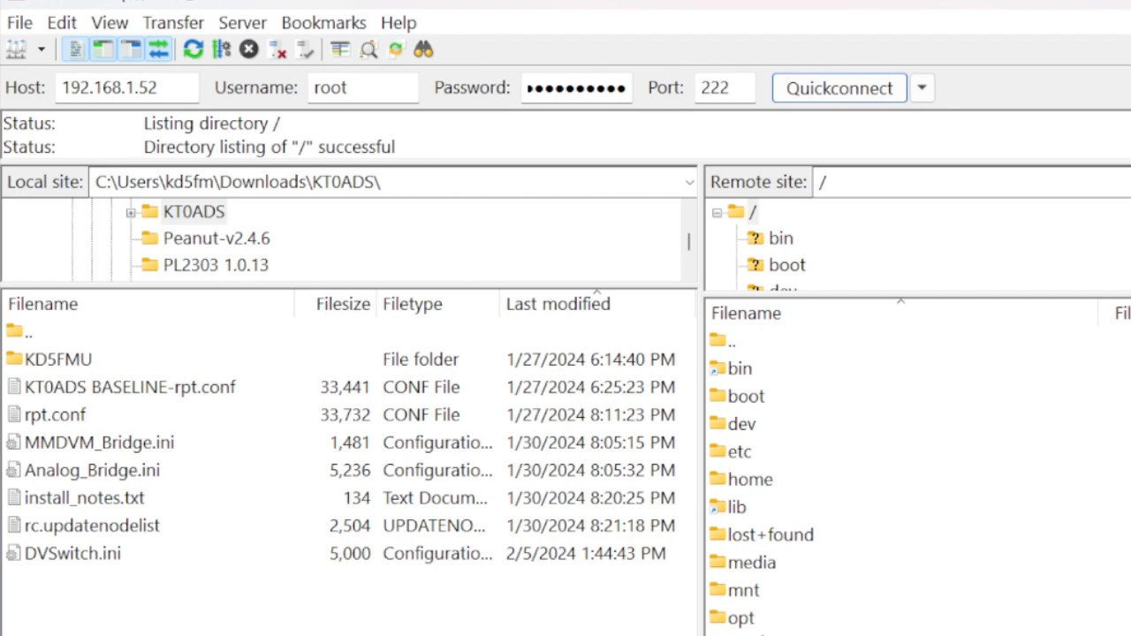
{"action": "double_click", "coordinate": [740, 453]}
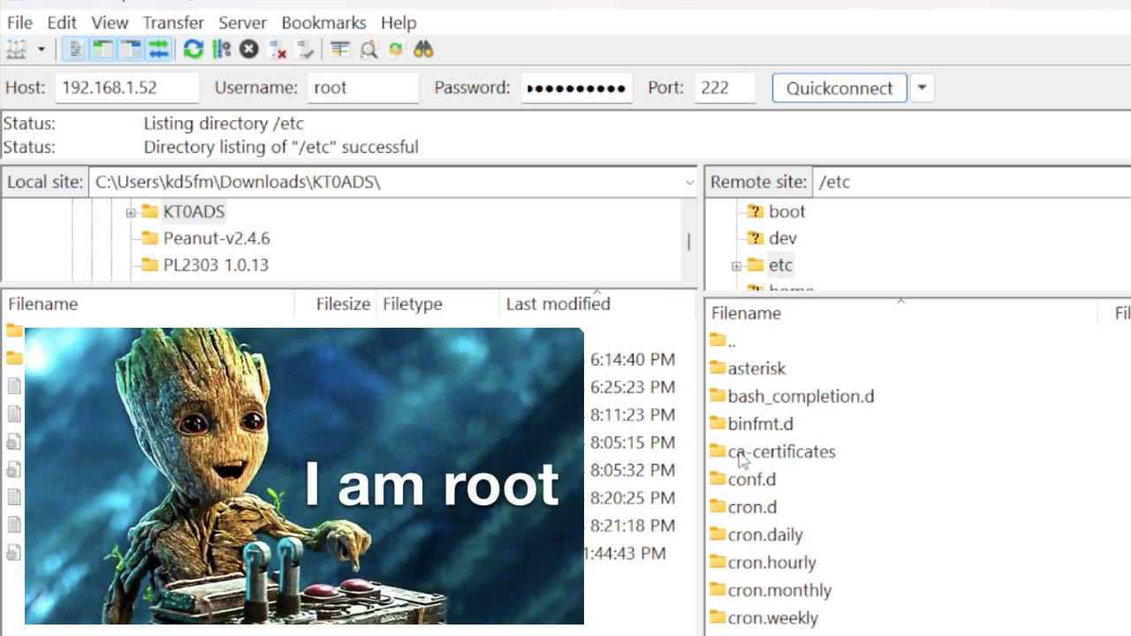
{"action": "double_click", "coordinate": [752, 371]}
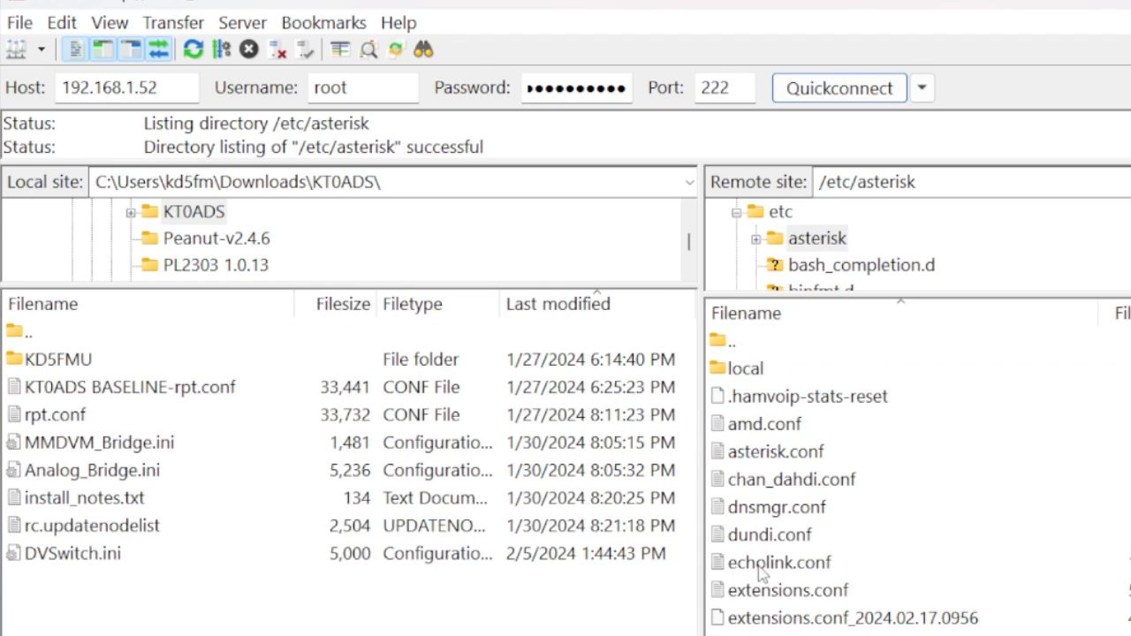
Try to open the remote echolink.conf for editing from FileZilla
{"action": "left_click", "coordinate": [760, 565]}
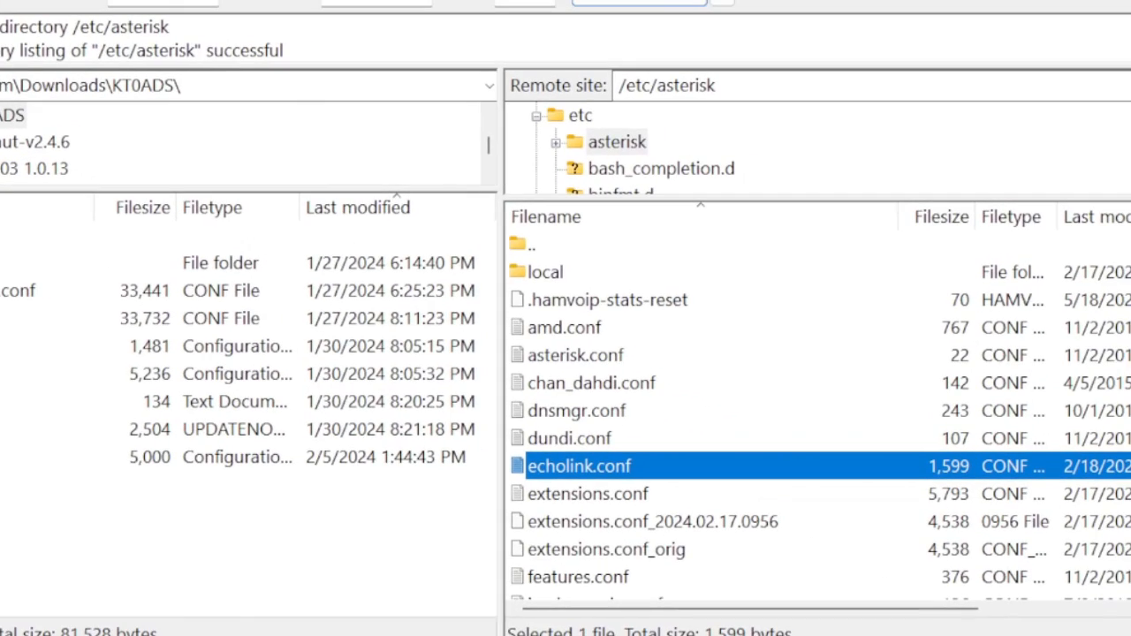
{"action": "right_click", "coordinate": [566, 467]}
{"action": "left_click", "coordinate": [638, 536]}
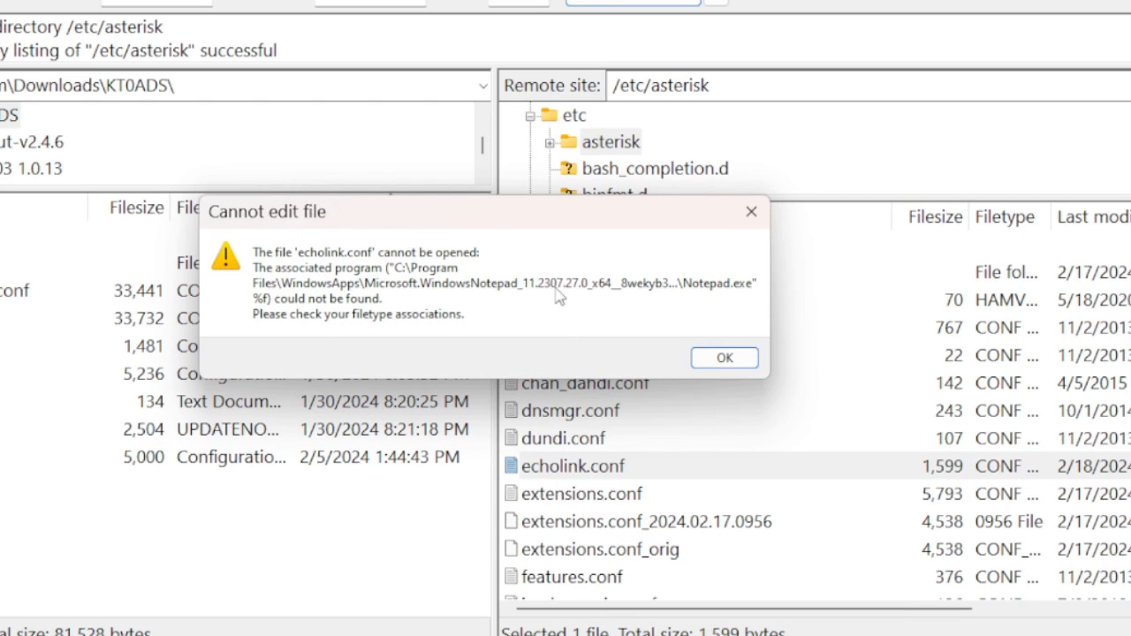
{"action": "left_click", "coordinate": [725, 357]}
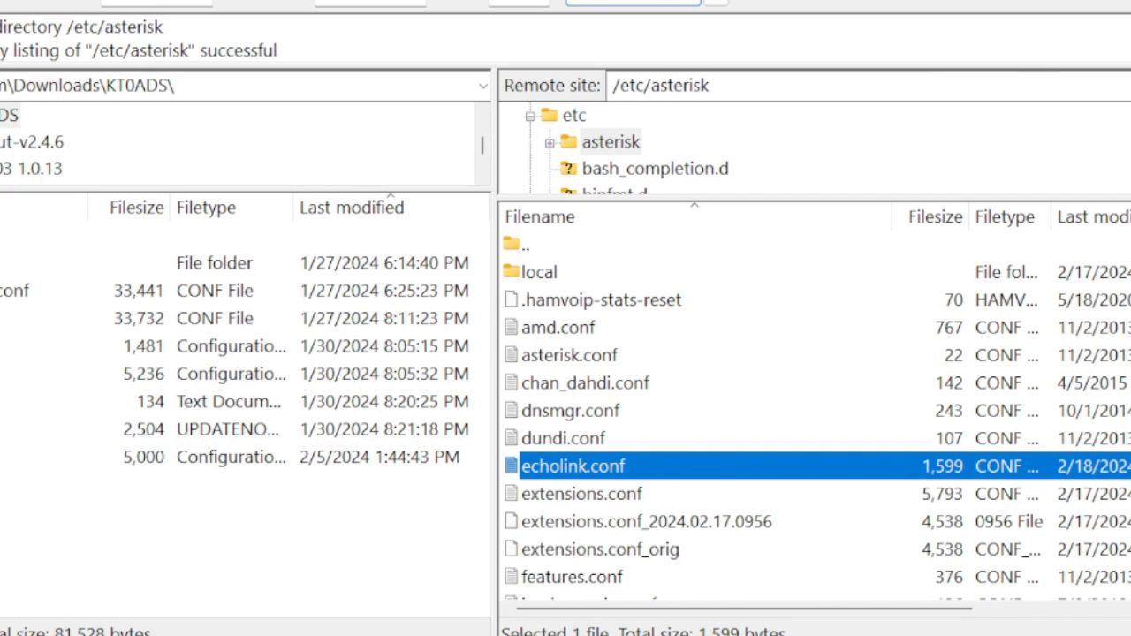
Disconnect from the server and close FileZilla
{"action": "left_click", "coordinate": [240, 62]}
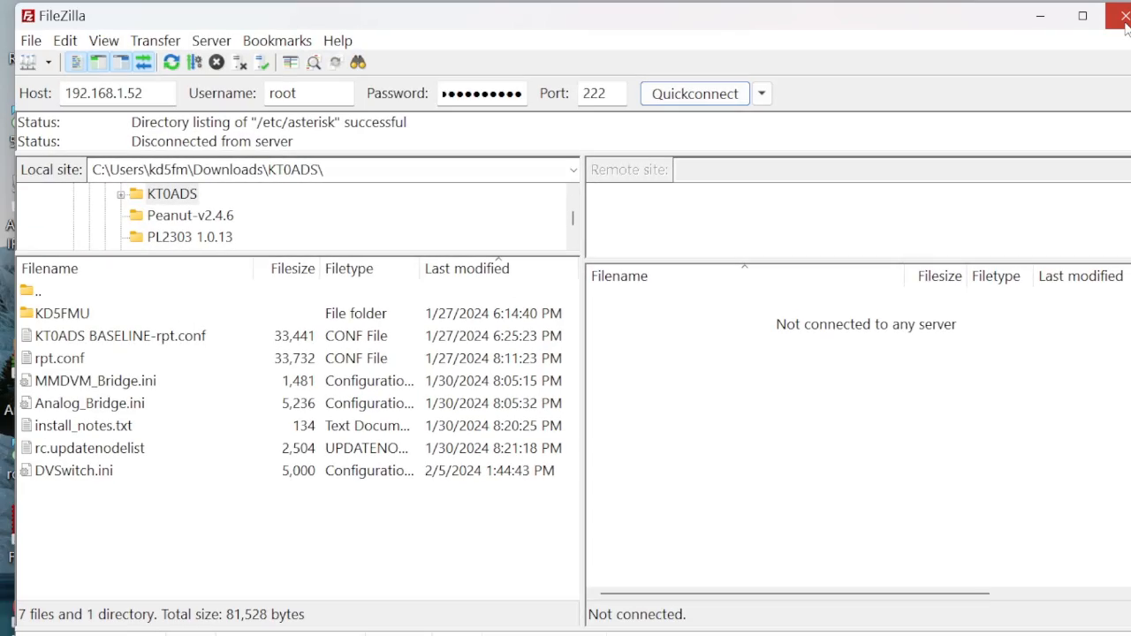
{"action": "left_click", "coordinate": [1125, 26]}
{"action": "left_click_drag", "start_coordinate": [996, 175], "coordinate": [801, 163]}
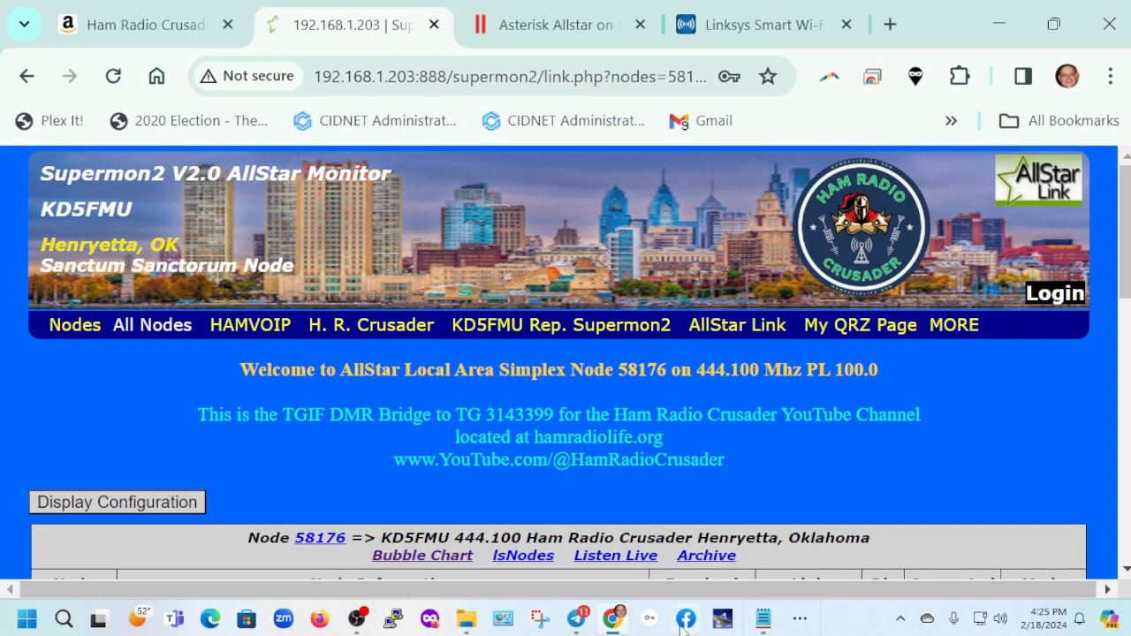
Open a new PuTTY session configuration and minimize the browser window
{"action": "left_click", "coordinate": [393, 624]}
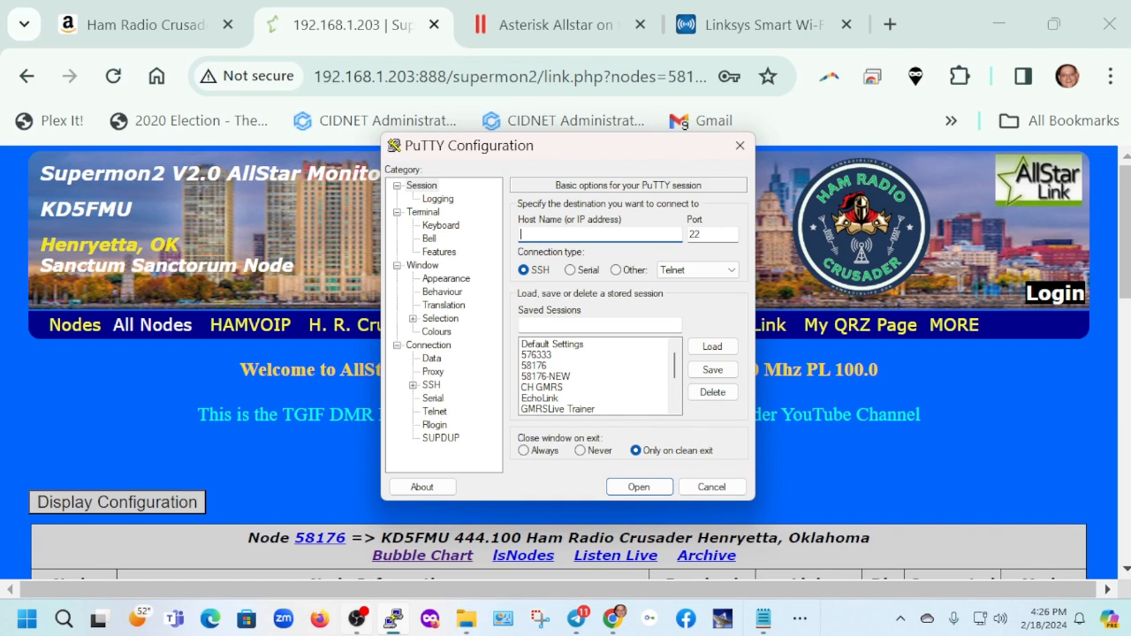
{"action": "left_click", "coordinate": [998, 24]}
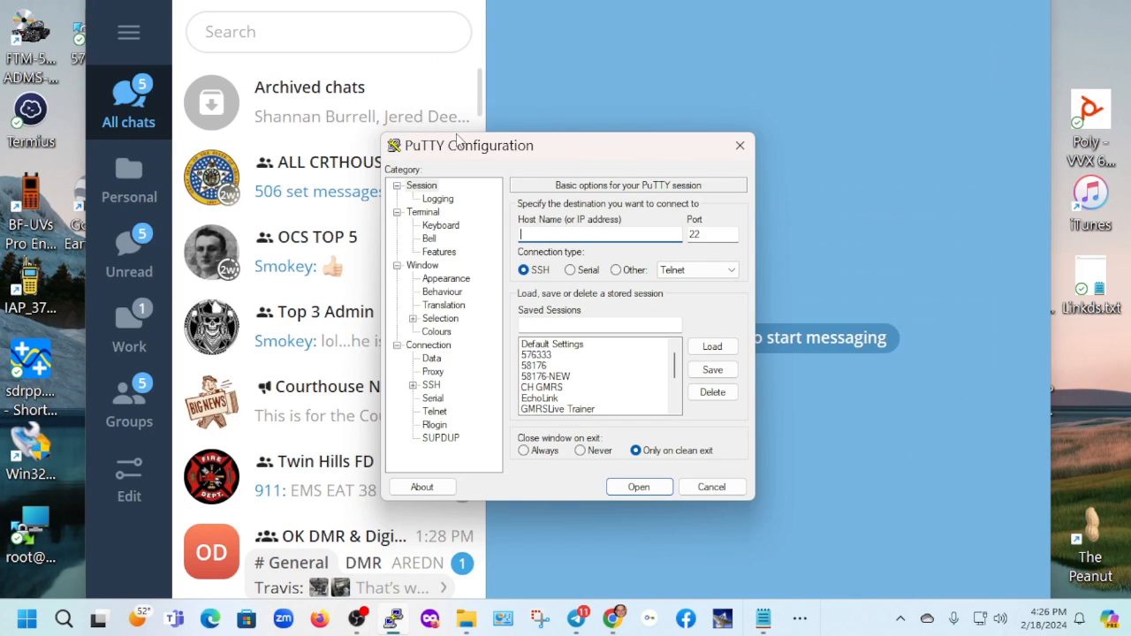
Switch to Termius and connect to the saved host 576333
{"action": "left_click", "coordinate": [26, 117]}
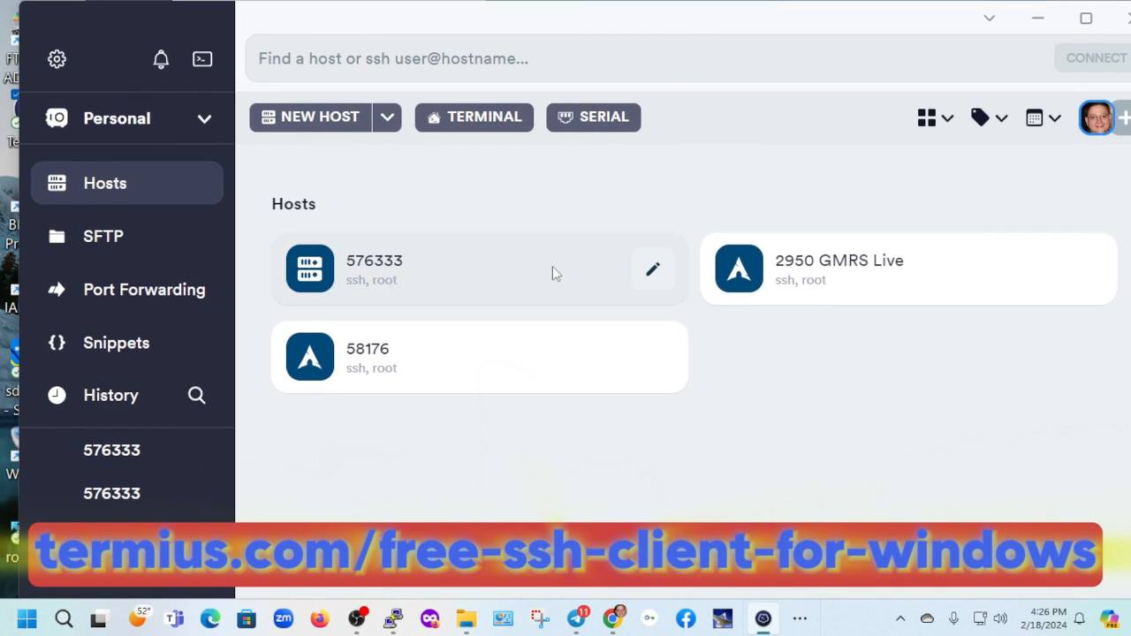
{"action": "left_click", "coordinate": [410, 291]}
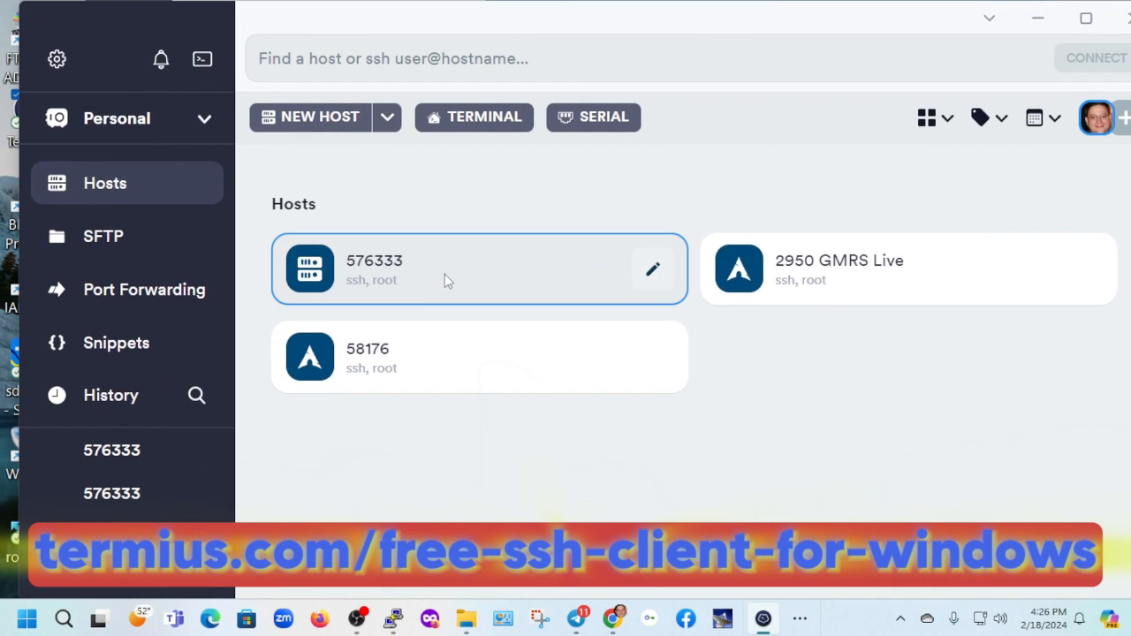
{"action": "double_click", "coordinate": [445, 274]}
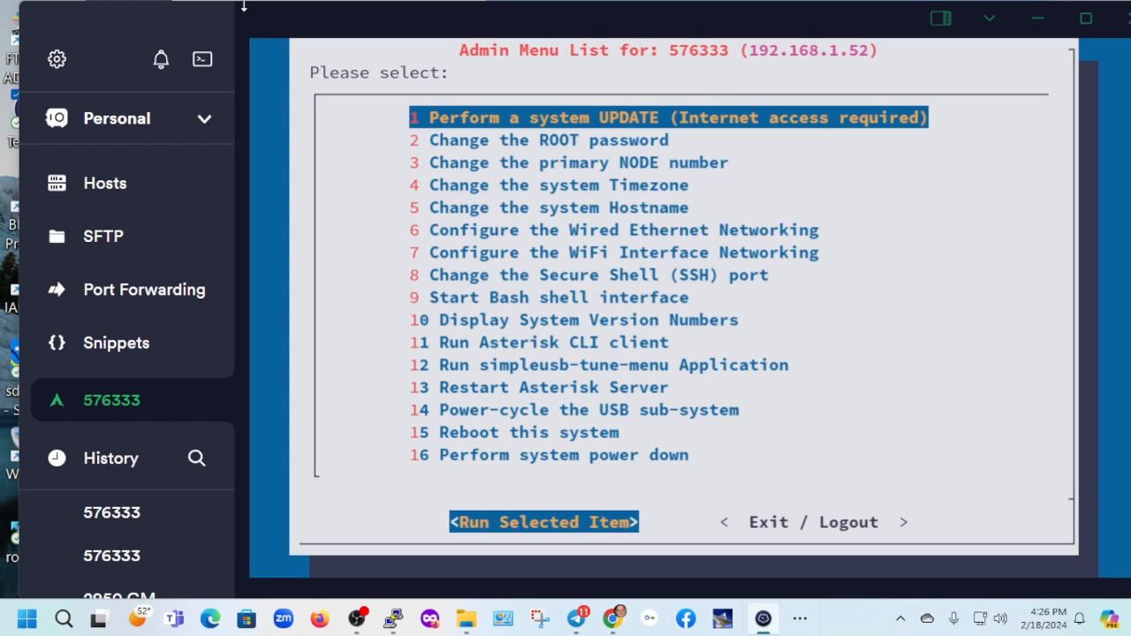
Run the Asterisk CLI client from the alarmpi admin menu to watch the node's EchoLink activity
{"action": "mouse_move", "coordinate": [824, 20]}
{"action": "left_mouse_down"}
{"action": "mouse_move", "coordinate": [745, 25]}
{"action": "mouse_move", "coordinate": [807, 19]}
{"action": "left_mouse_up"}
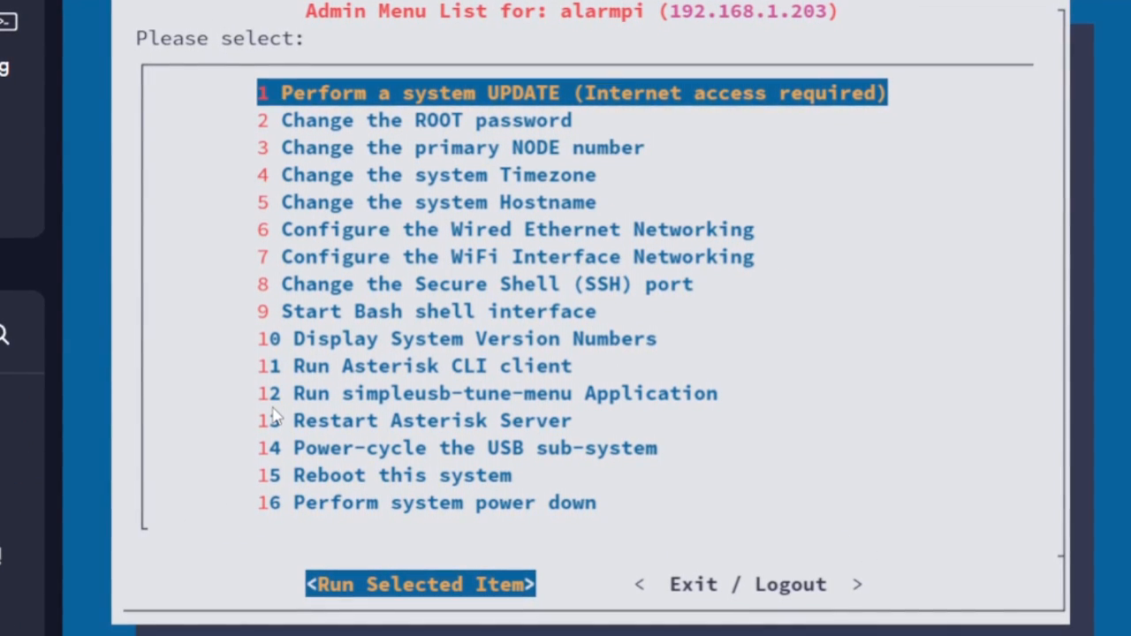
{"action": "key", "text": "Down"}
{"action": "key", "text": "Down"}
{"action": "key", "text": "Down"}
{"action": "key", "text": "Down"}
{"action": "key", "text": "Down"}
{"action": "key", "text": "Down"}
{"action": "key", "text": "Down"}
{"action": "key", "text": "Down"}
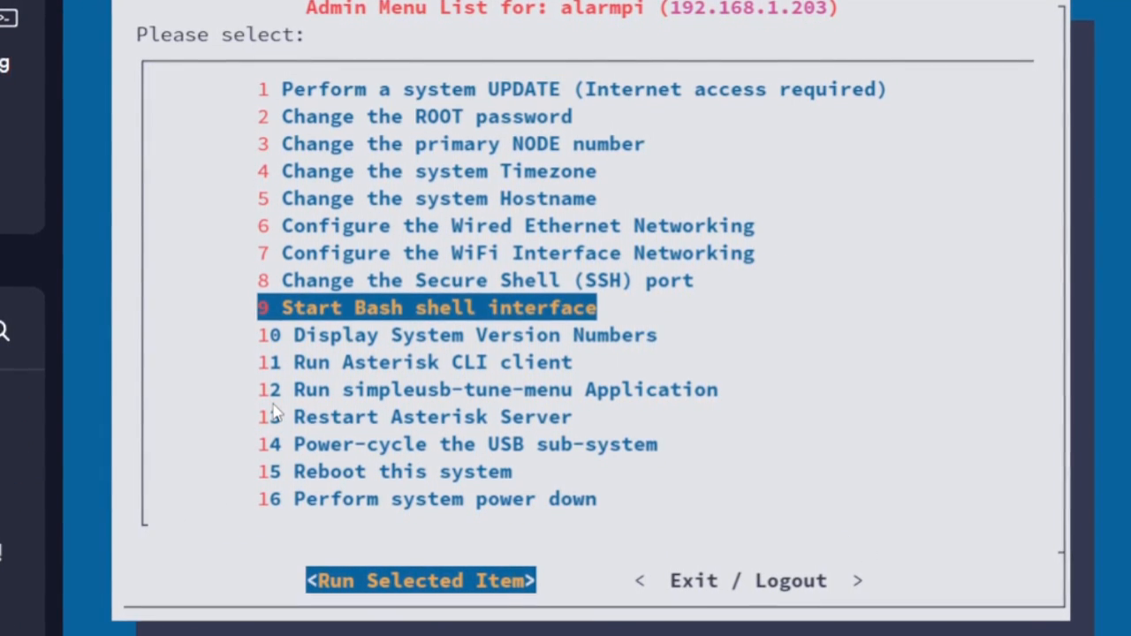
{"action": "key", "text": "Down"}
{"action": "key", "text": "Down"}
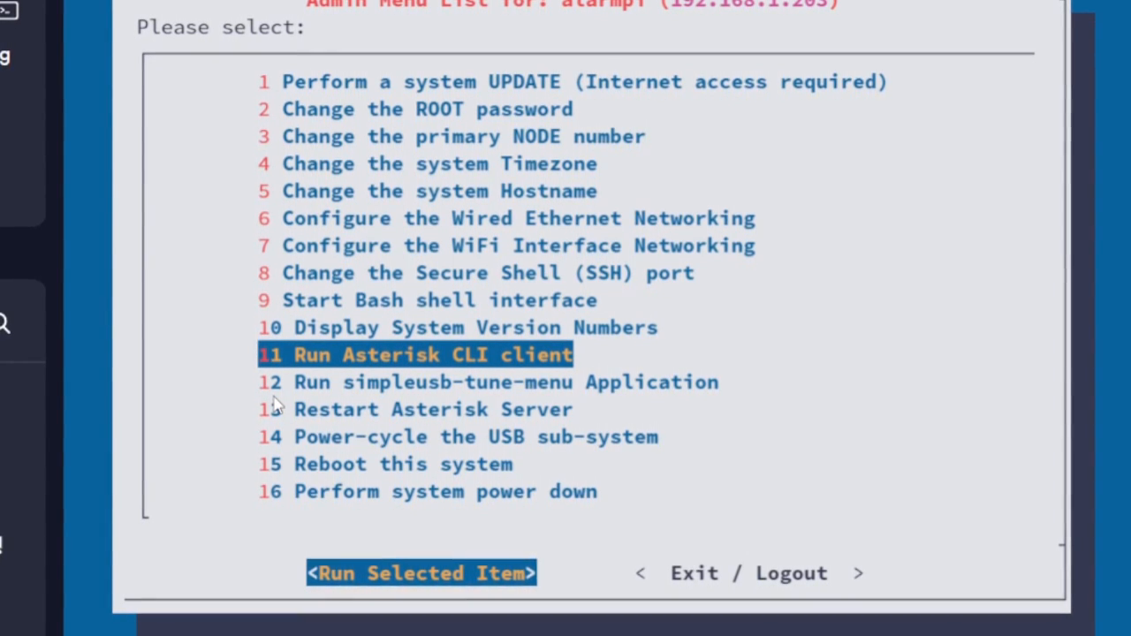
{"action": "key", "text": "Return"}
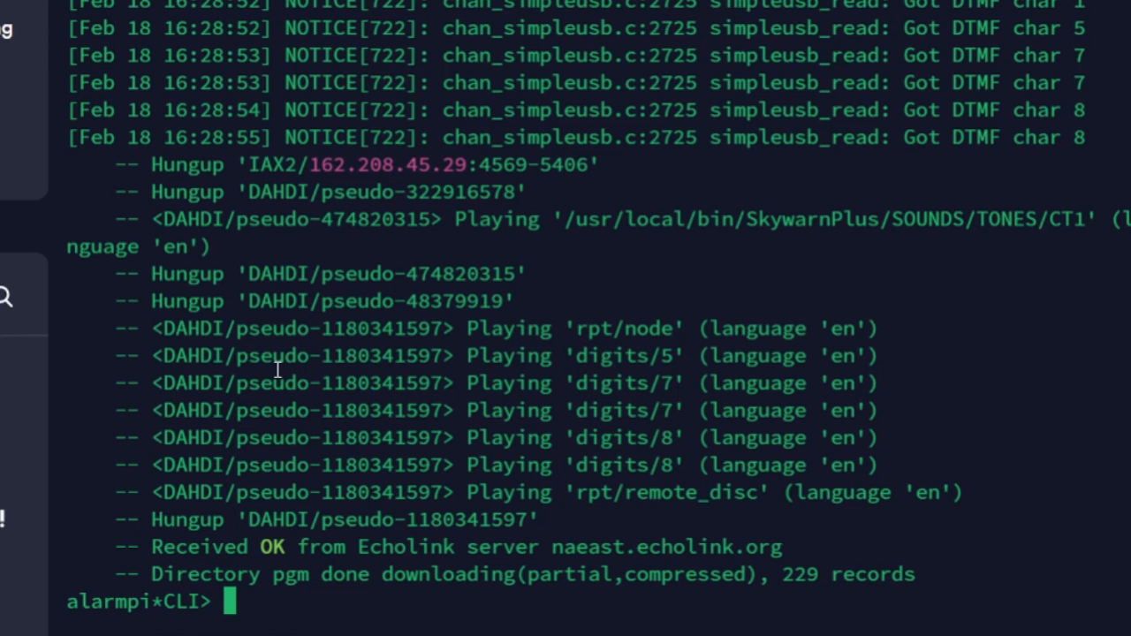
Exit the Asterisk CLI on alarmpi and log out of its admin menu
{"action": "type", "text": "exdit"}
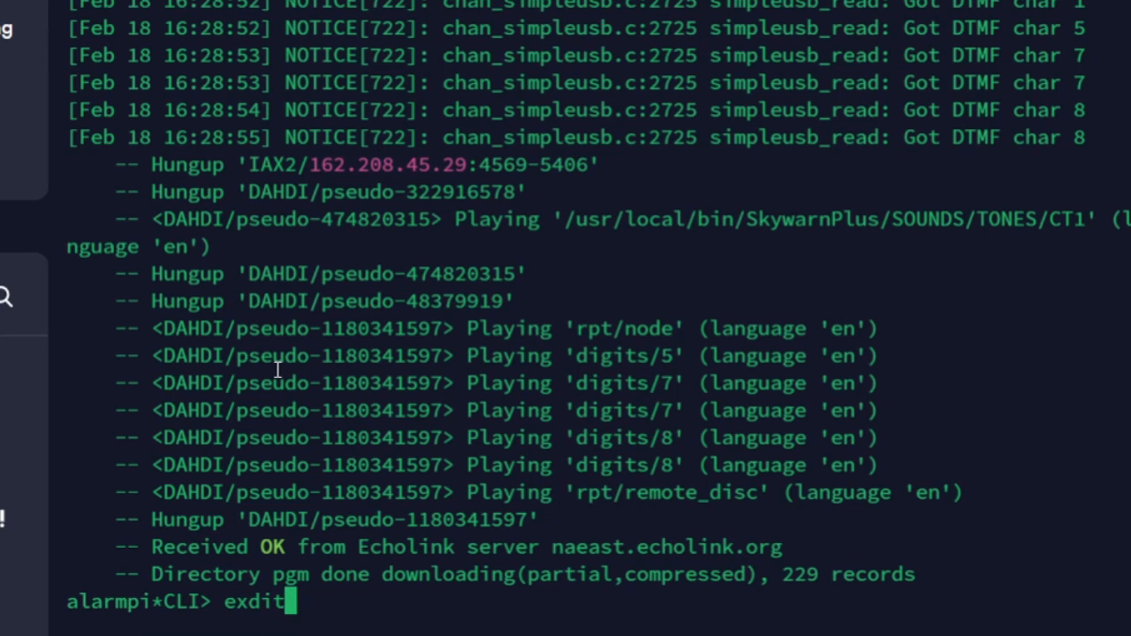
{"action": "key", "text": "Return"}
{"action": "type", "text": "exit"}
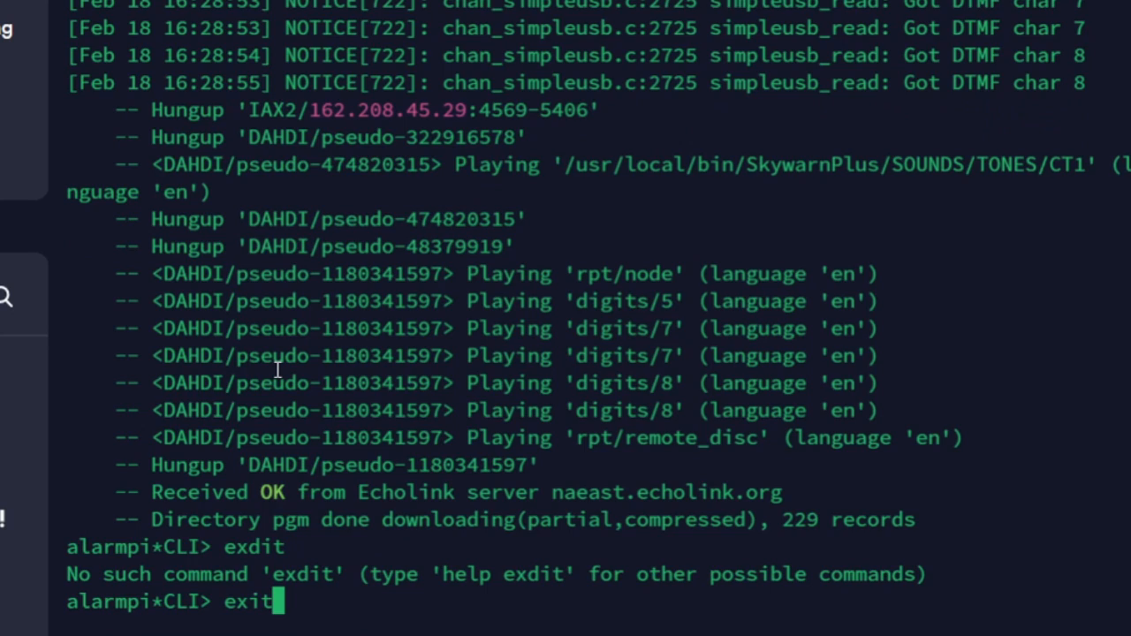
{"action": "key", "text": "Return"}
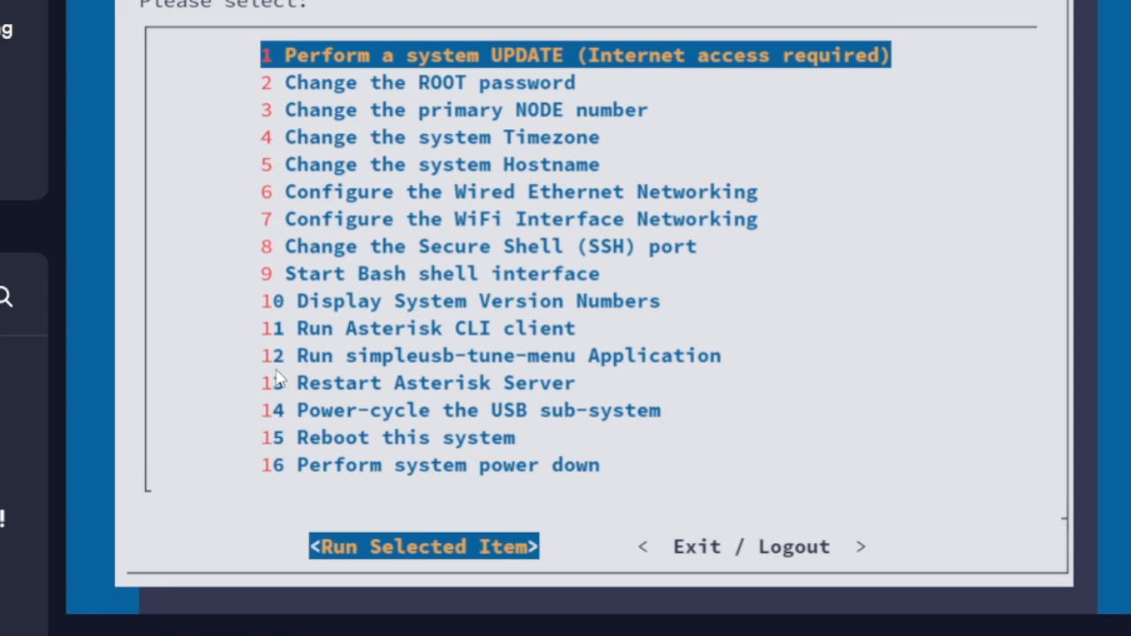
{"action": "key", "text": "Tab"}
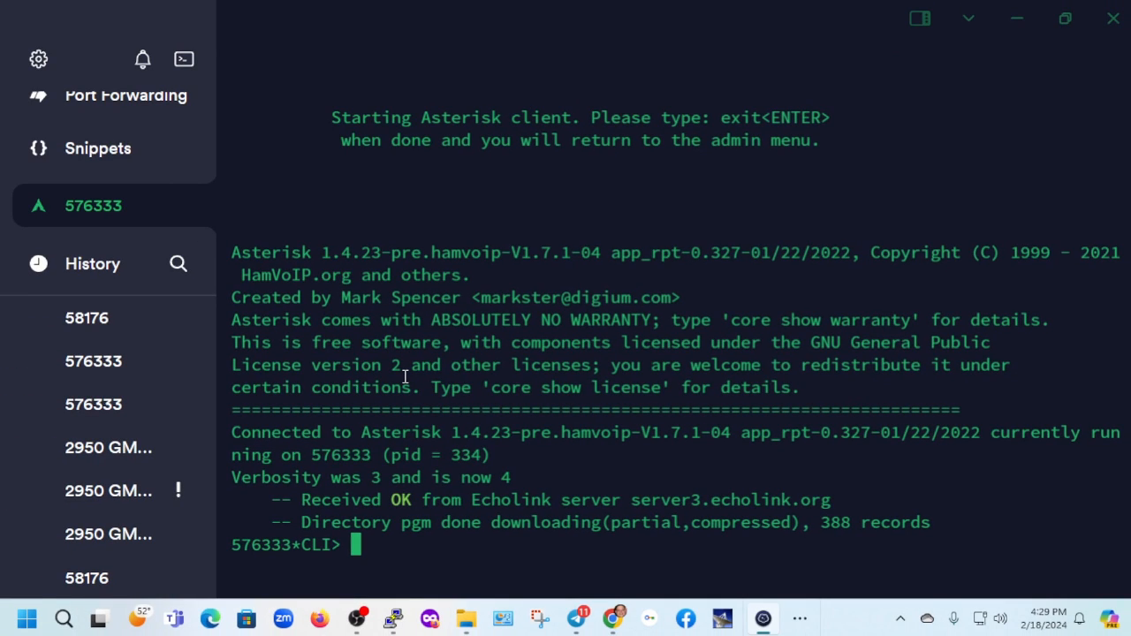
Exit the Asterisk CLI on node 576333 and log out of its session
{"action": "type", "text": "exit"}
{"action": "key", "text": "Return"}
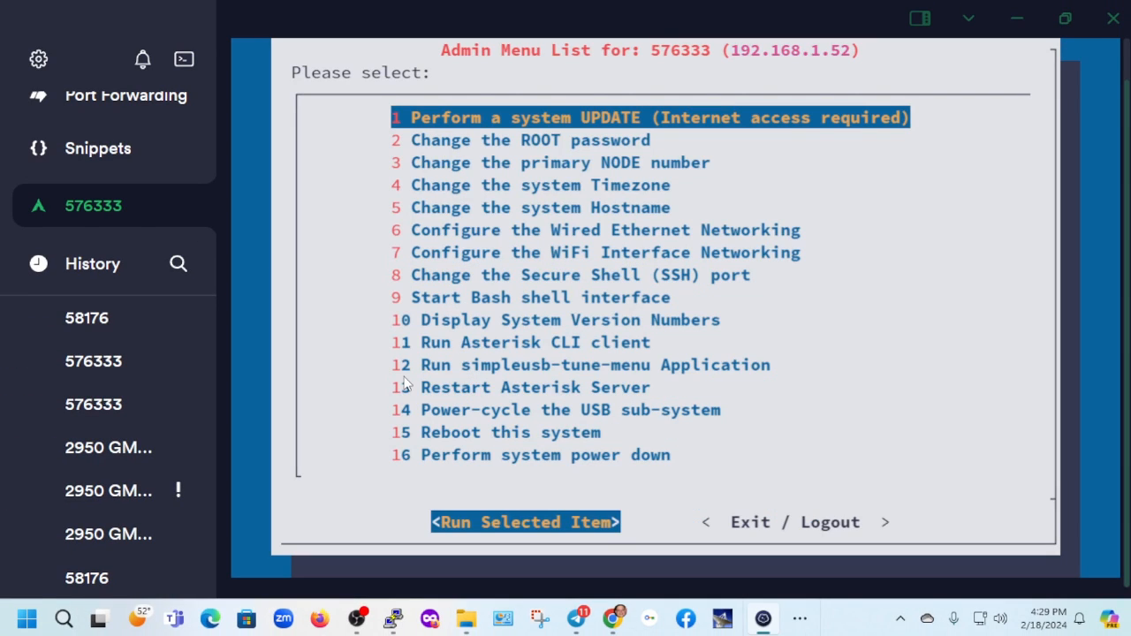
{"action": "key", "text": "Tab"}
{"action": "key", "text": "Return"}
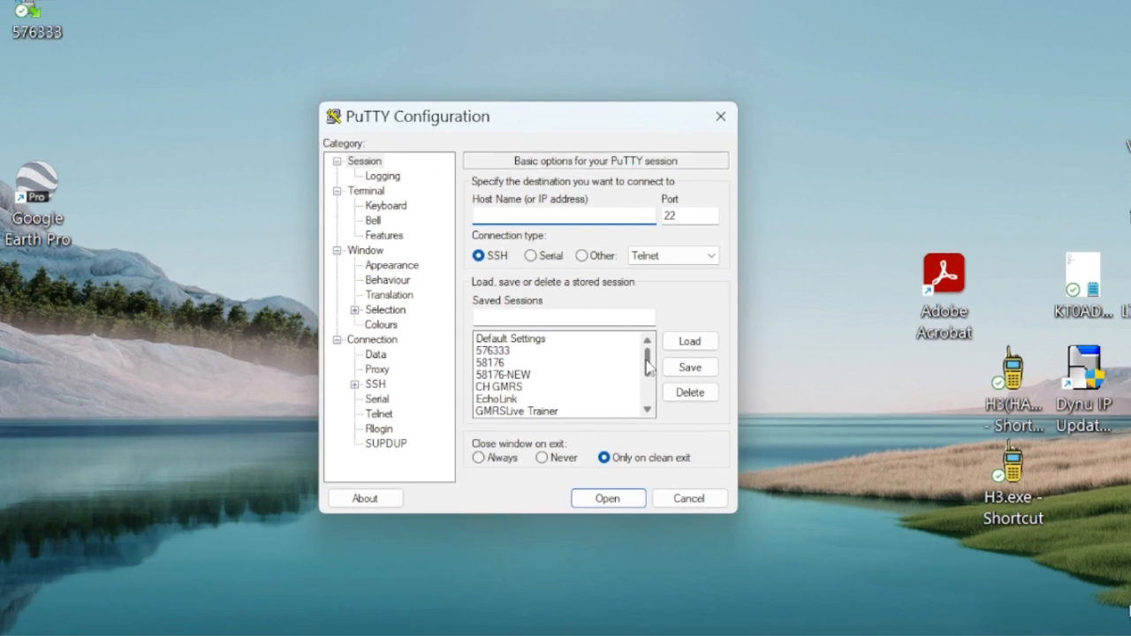
Open the saved PuTTY session 58176 and log in as root with the account password
{"action": "left_click_drag", "start_coordinate": [639, 354], "coordinate": [641, 376]}
{"action": "left_click", "coordinate": [462, 476]}
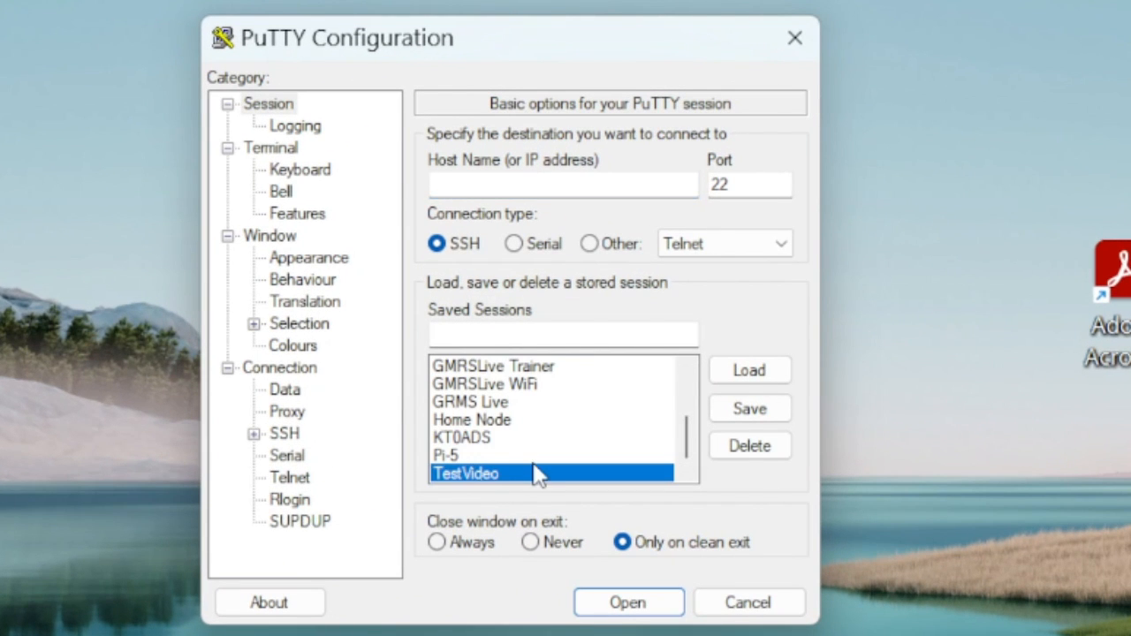
{"action": "scroll", "coordinate": [518, 434], "scroll_direction": "up", "scroll_amount": 2}
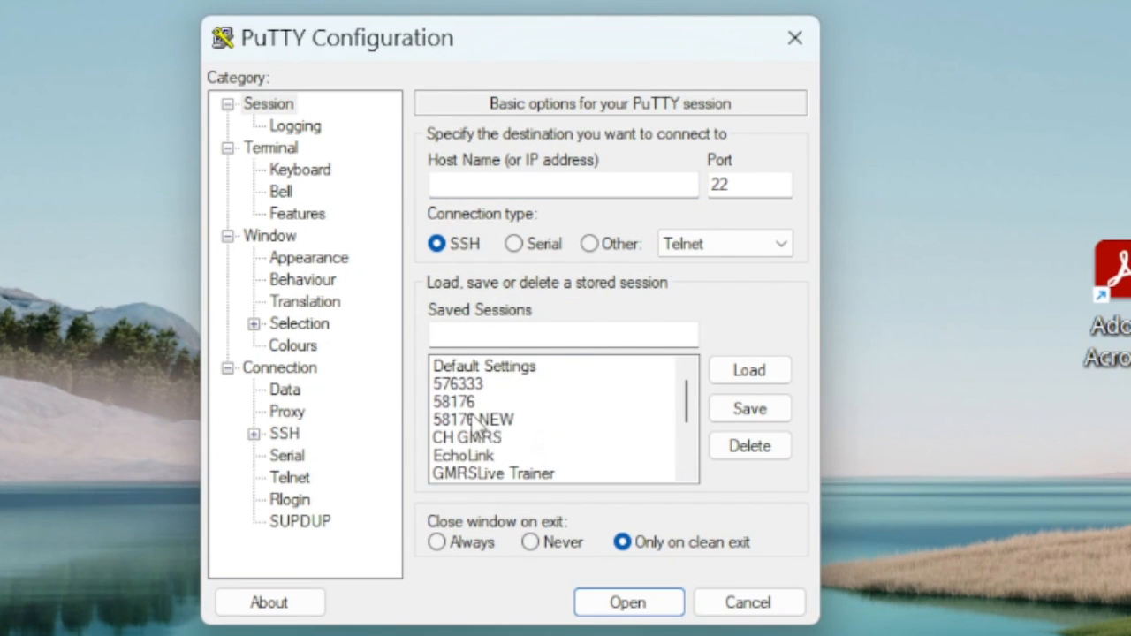
{"action": "double_click", "coordinate": [461, 405]}
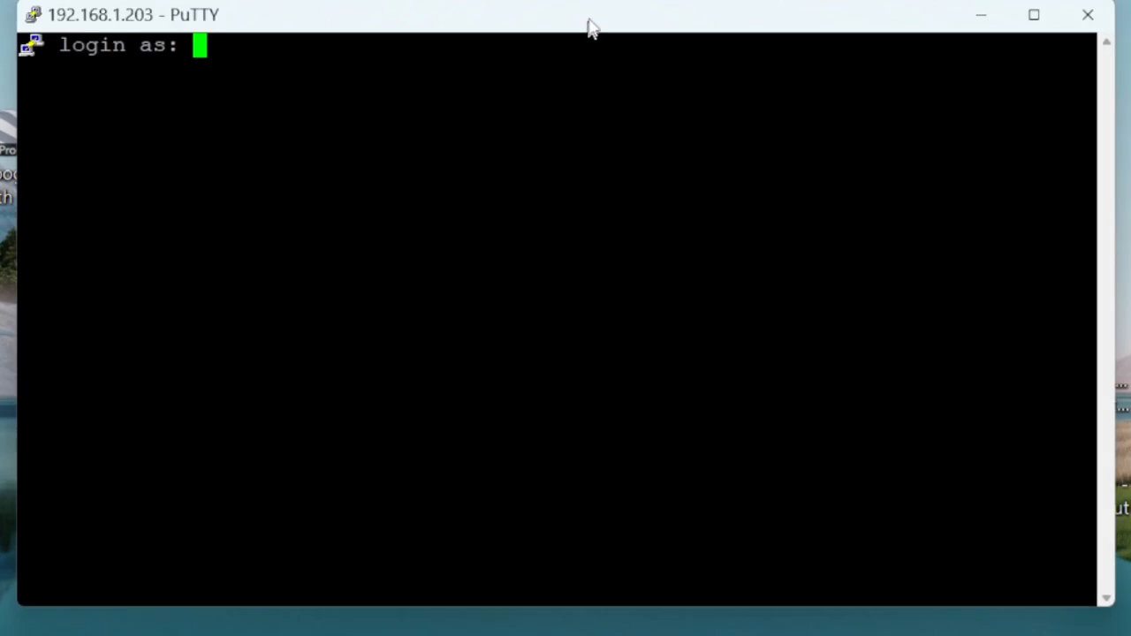
{"action": "type", "text": "root"}
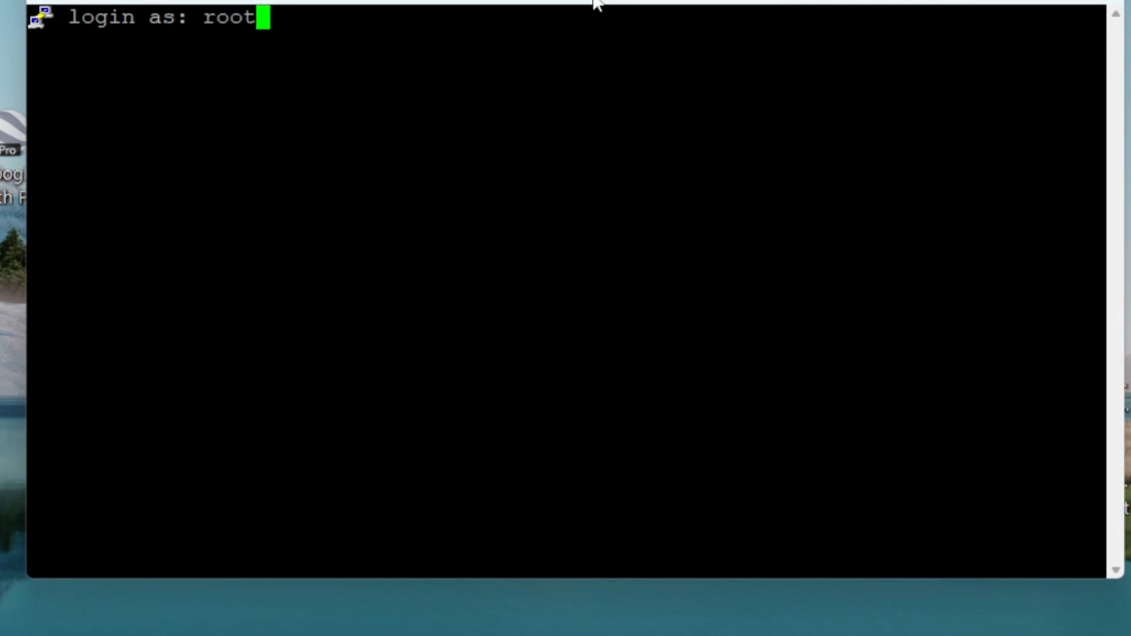
{"action": "key", "text": "Return"}
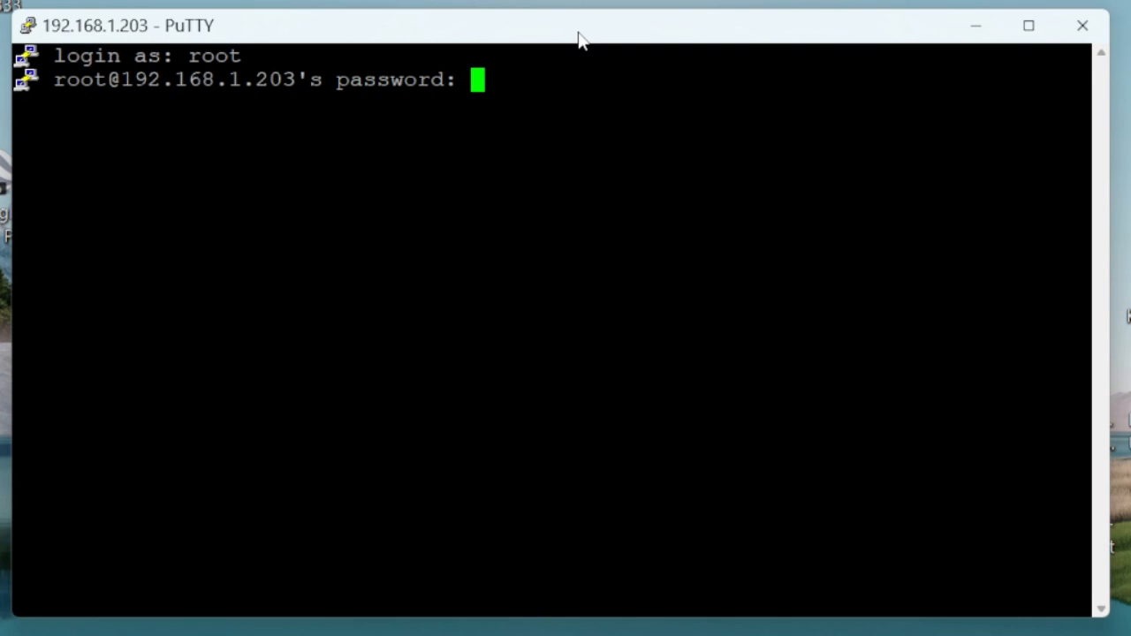
{"action": "key", "text": "Return"}
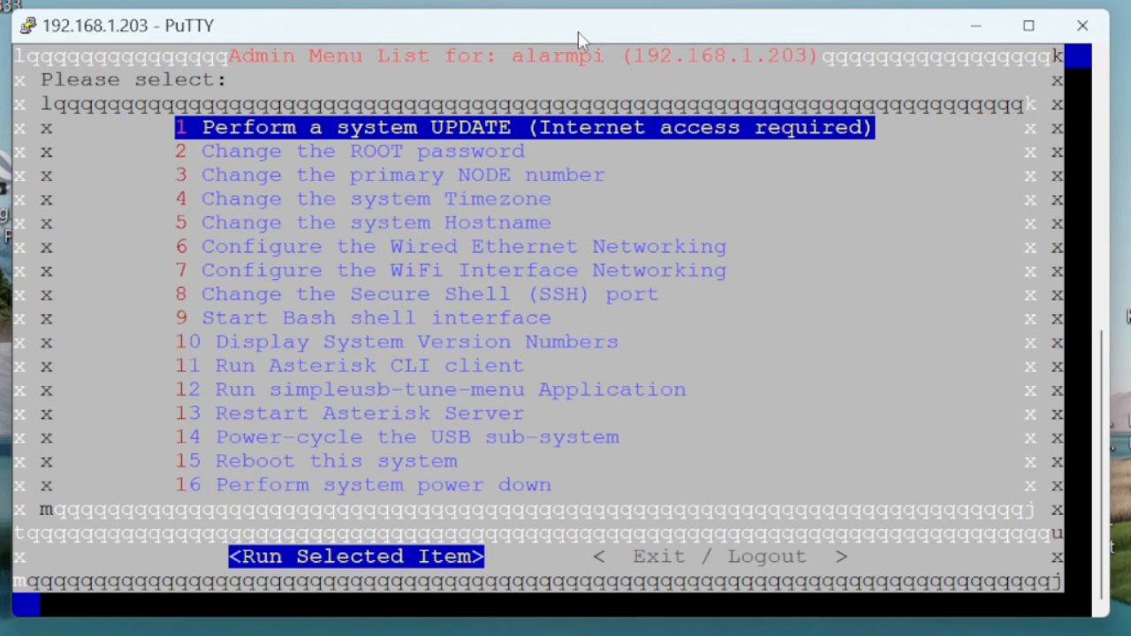
Run the Asterisk CLI client in PuTTY to monitor DTMF and EchoLink activity, and exit it when done
{"action": "key", "text": "Down"}
{"action": "key", "text": "Down"}
{"action": "key", "text": "Down"}
{"action": "key", "text": "Down"}
{"action": "key", "text": "Down"}
{"action": "key", "text": "Down"}
{"action": "key", "text": "Down"}
{"action": "key", "text": "Down"}
{"action": "key", "text": "Down"}
{"action": "key", "text": "Down"}
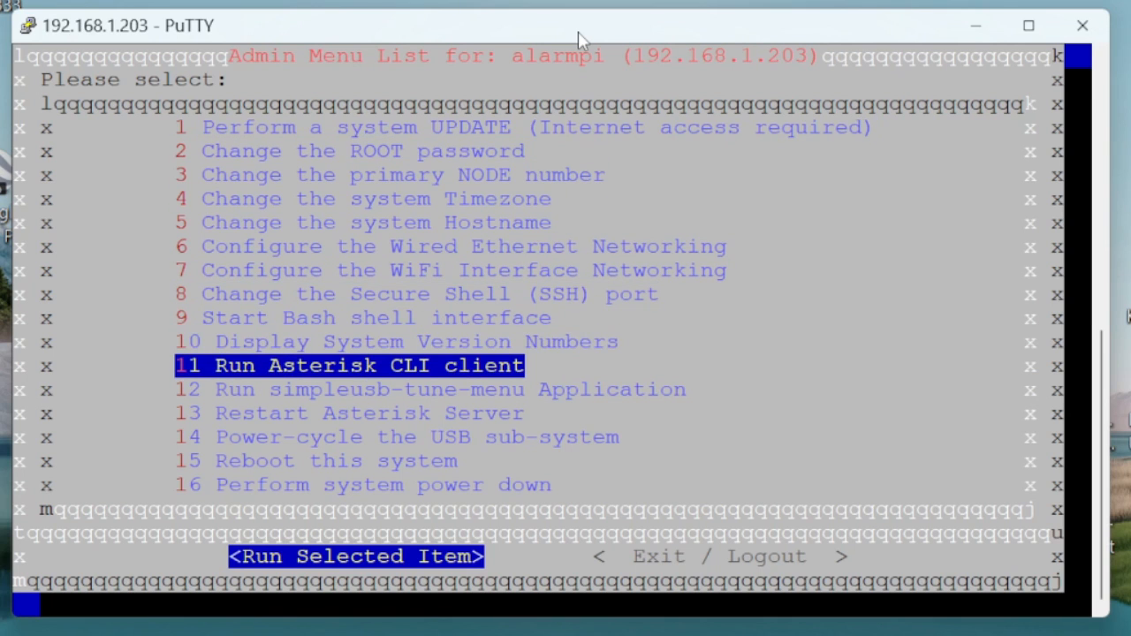
{"action": "key", "text": "Return"}
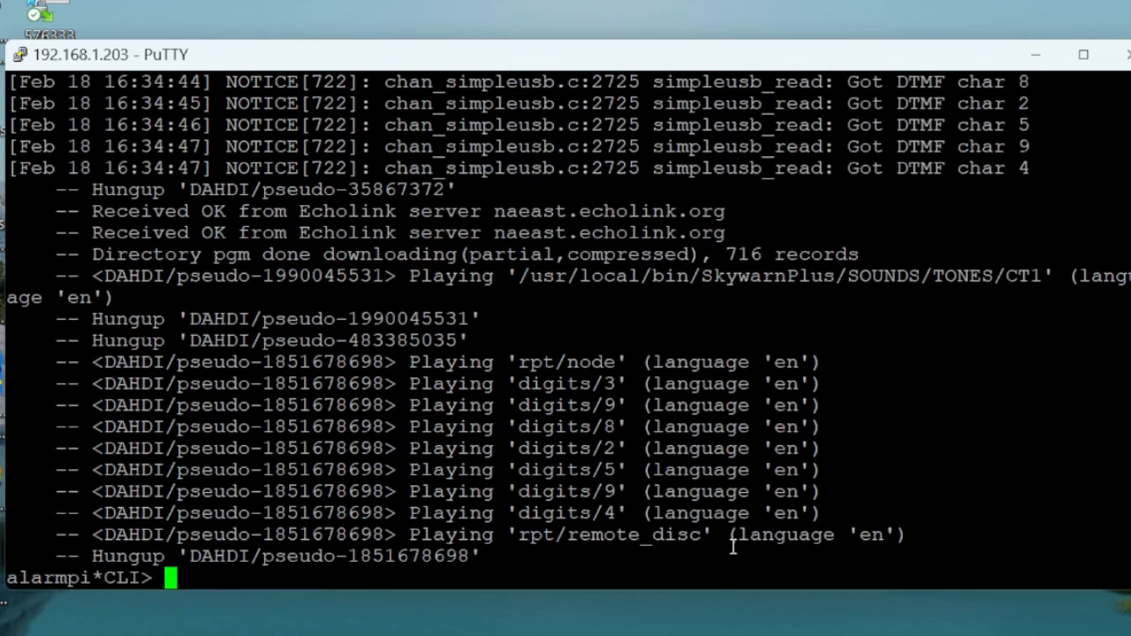
{"action": "type", "text": "exit"}
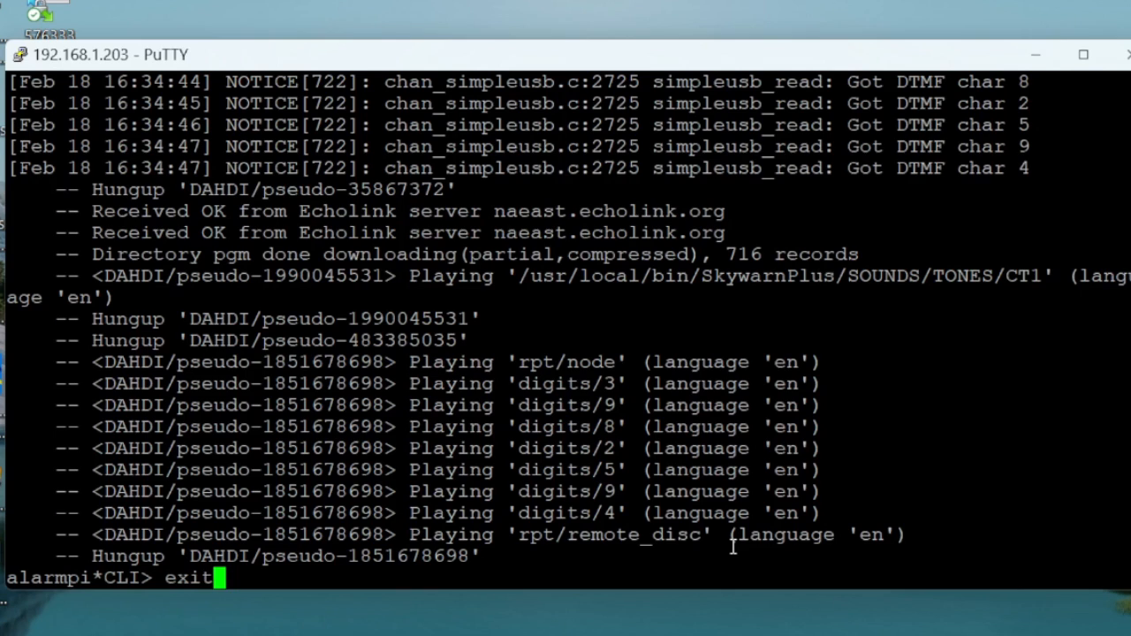
{"action": "key", "text": "Return"}
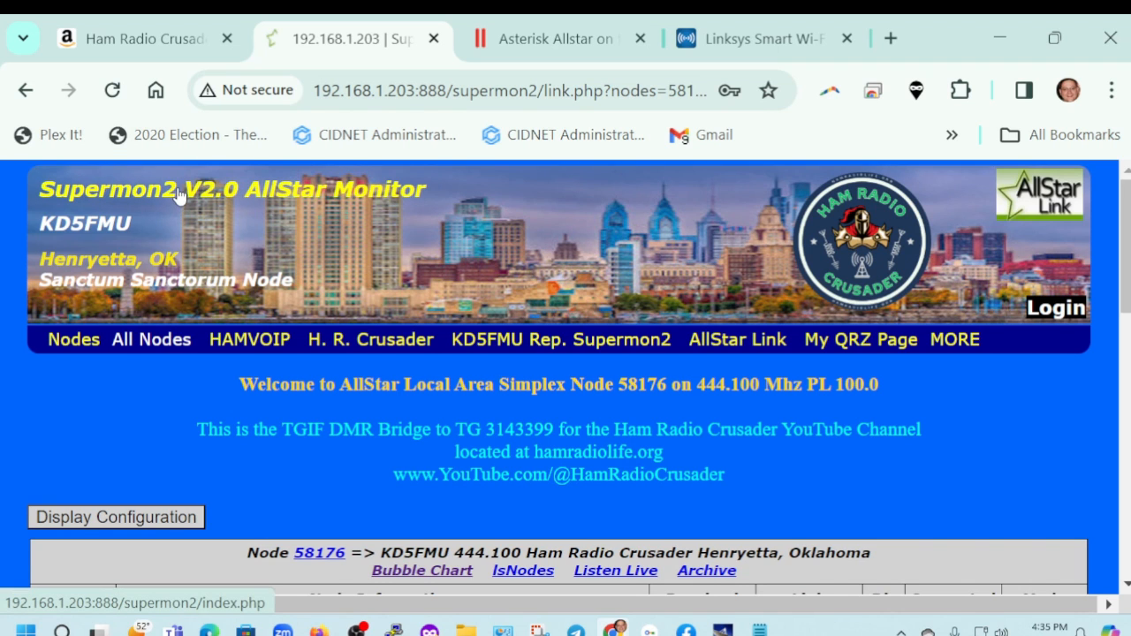
Check node 58176's connections on the Supermon2 page in Chrome and log in to its manager
{"action": "scroll", "coordinate": [176, 201], "scroll_direction": "down", "scroll_amount": 2}
{"action": "scroll", "coordinate": [106, 354], "scroll_direction": "down", "scroll_amount": 2}
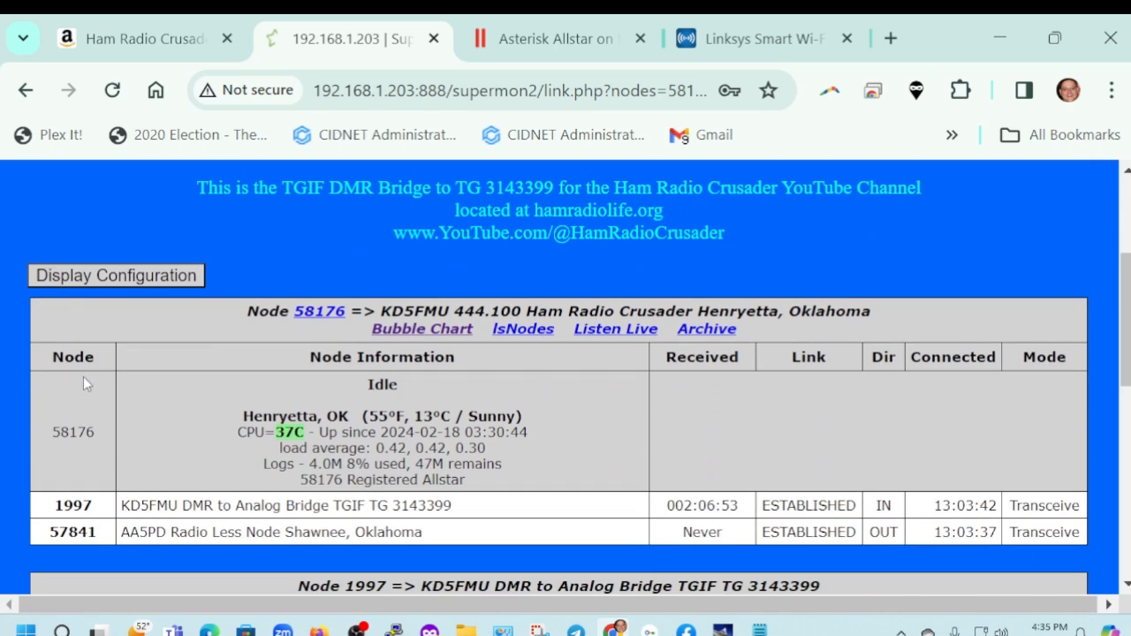
{"action": "double_click", "coordinate": [74, 430]}
{"action": "scroll", "coordinate": [122, 388], "scroll_direction": "up", "scroll_amount": 4}
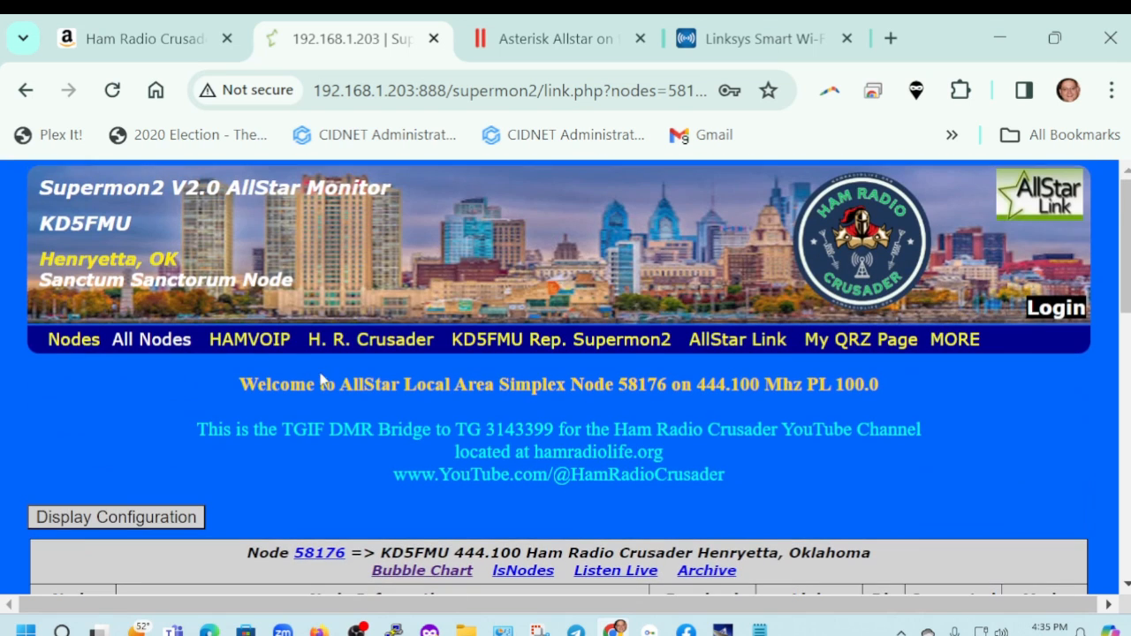
{"action": "left_click", "coordinate": [1056, 308]}
{"action": "left_click", "coordinate": [586, 441]}
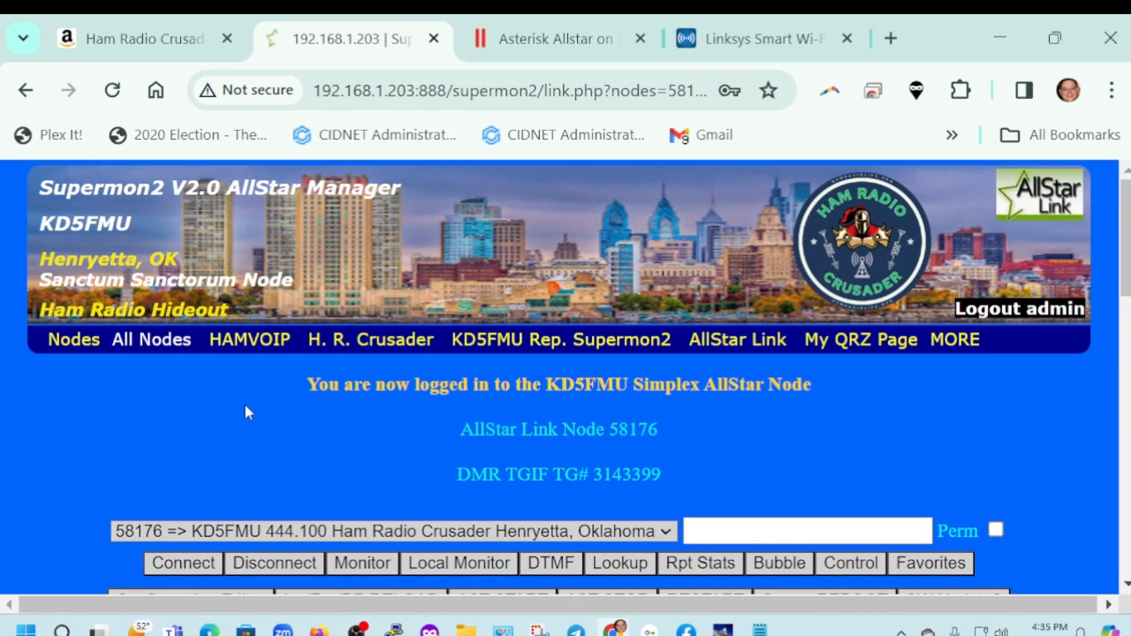
Connect node 58176 to EchoLink node 982594 by executing the DTMF command *33982594, and check the connection list
{"action": "scroll", "coordinate": [245, 413], "scroll_direction": "down", "scroll_amount": 3}
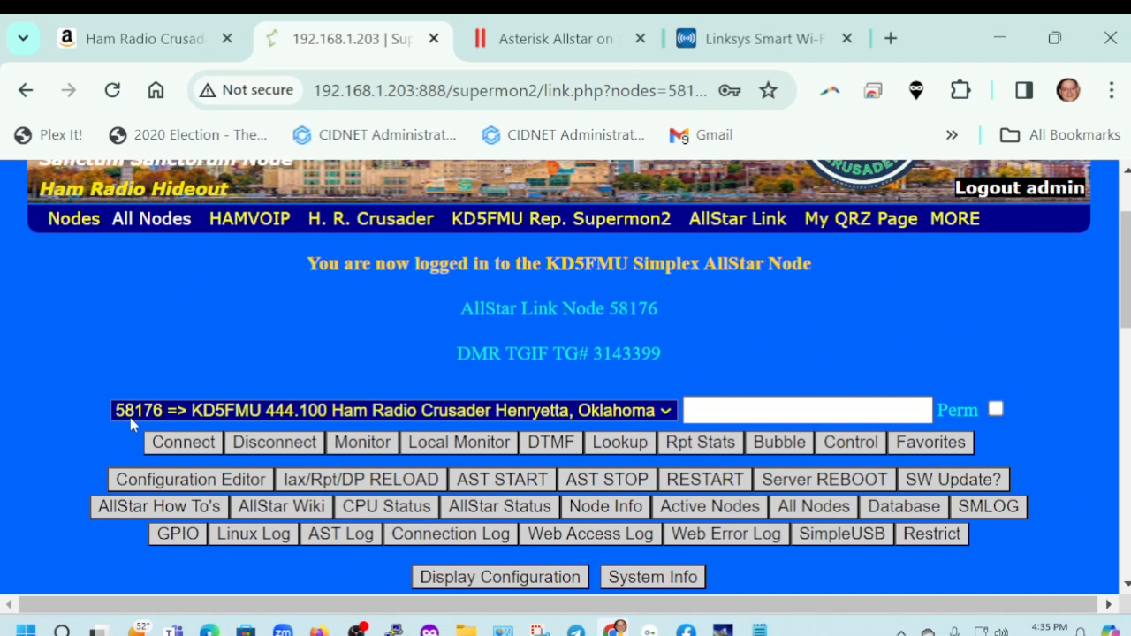
{"action": "scroll", "coordinate": [123, 339], "scroll_direction": "down", "scroll_amount": 4}
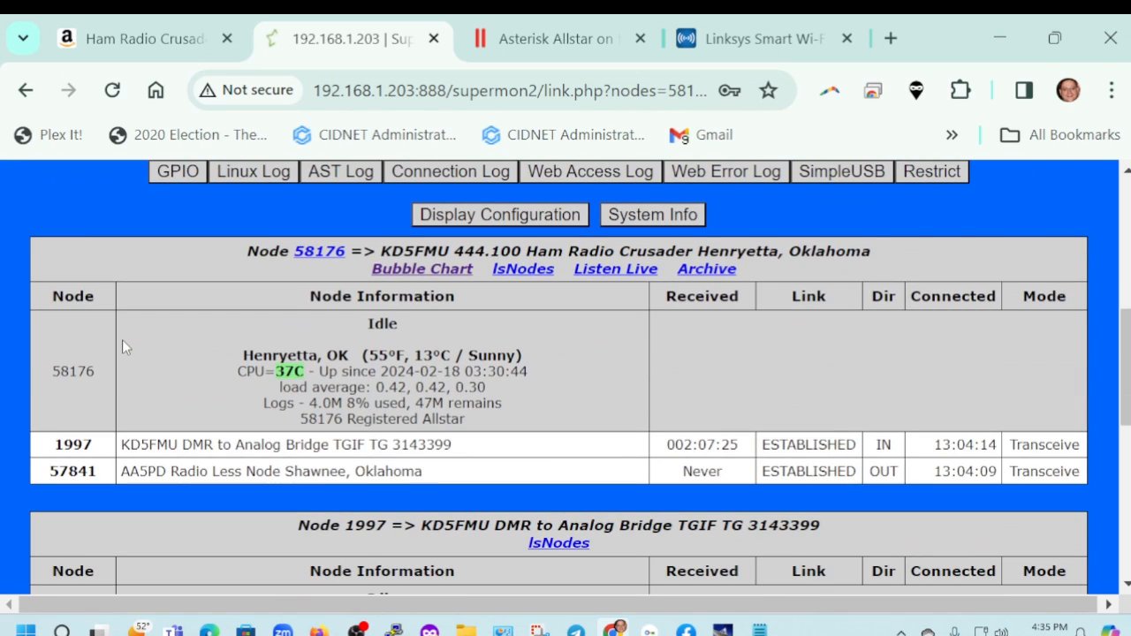
{"action": "scroll", "coordinate": [123, 348], "scroll_direction": "up", "scroll_amount": 3}
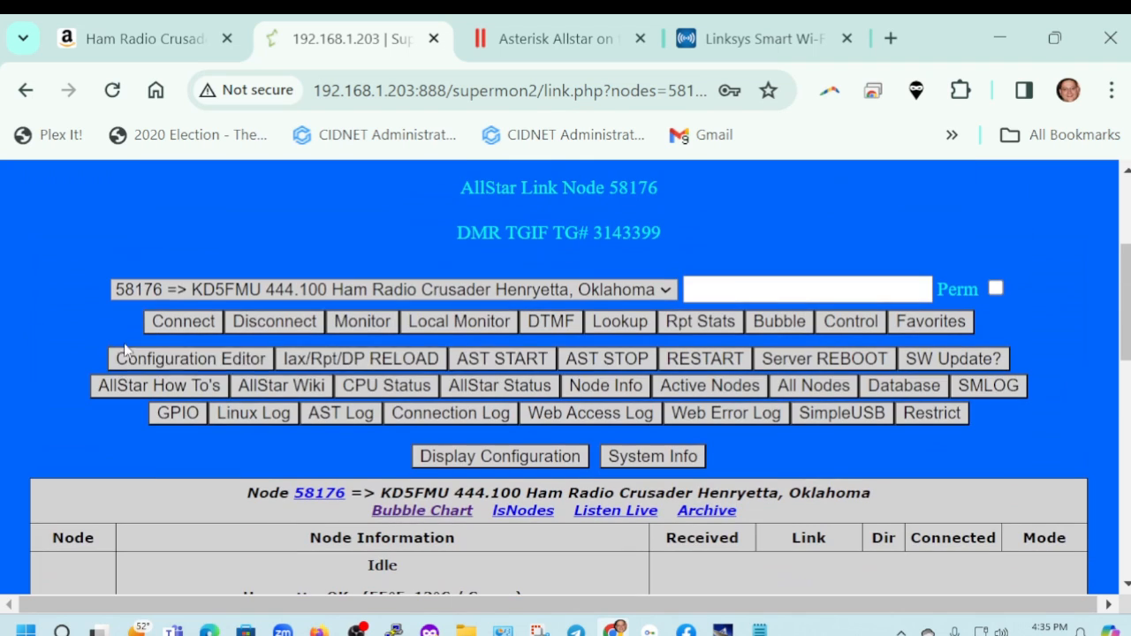
{"action": "left_click", "coordinate": [707, 293]}
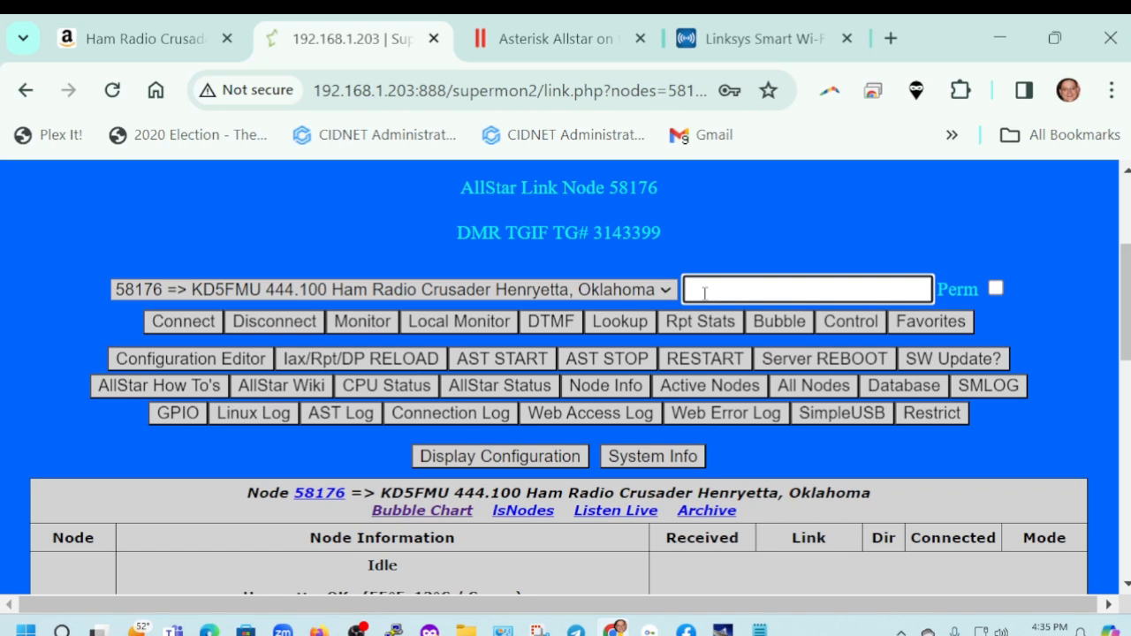
{"action": "type", "text": "*33982"}
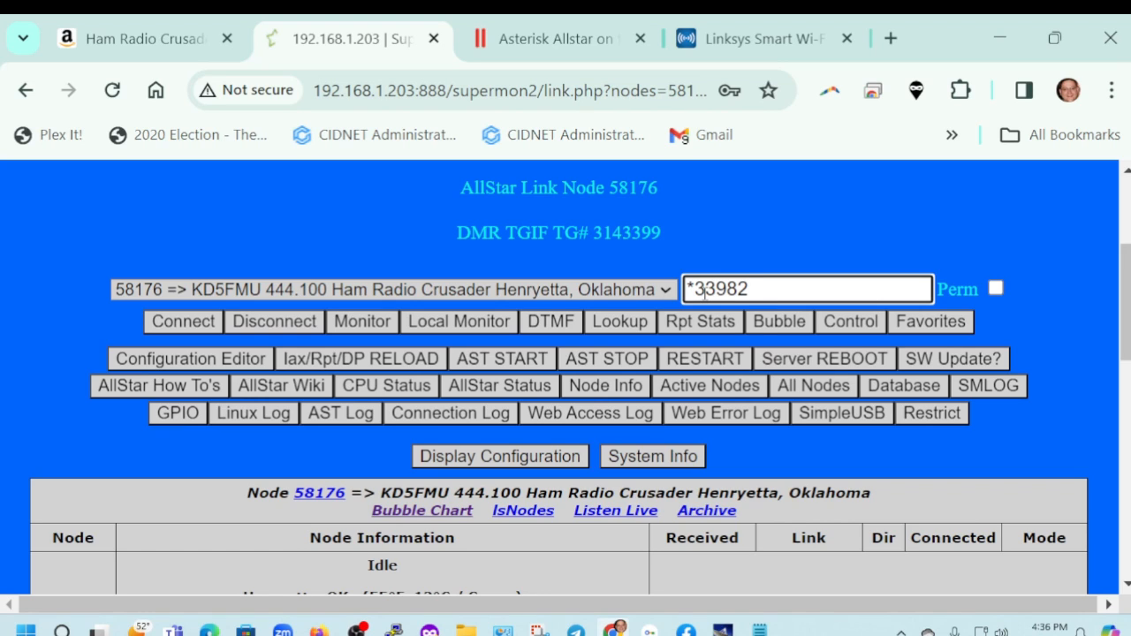
{"action": "type", "text": "594"}
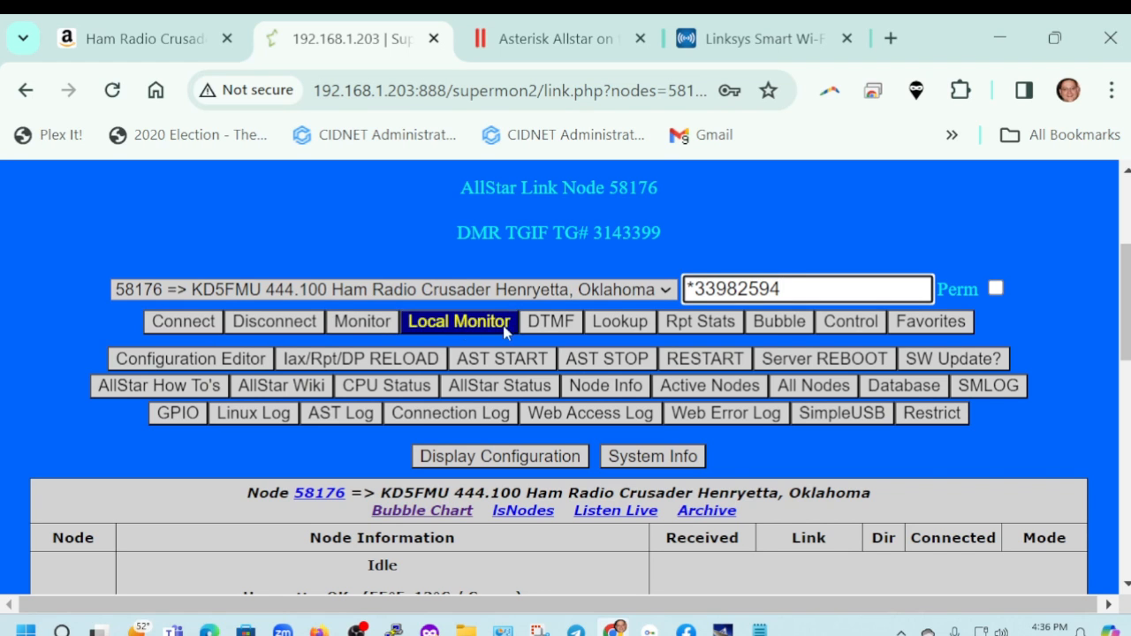
{"action": "left_click", "coordinate": [546, 322]}
{"action": "scroll", "coordinate": [540, 330], "scroll_direction": "down", "scroll_amount": 3}
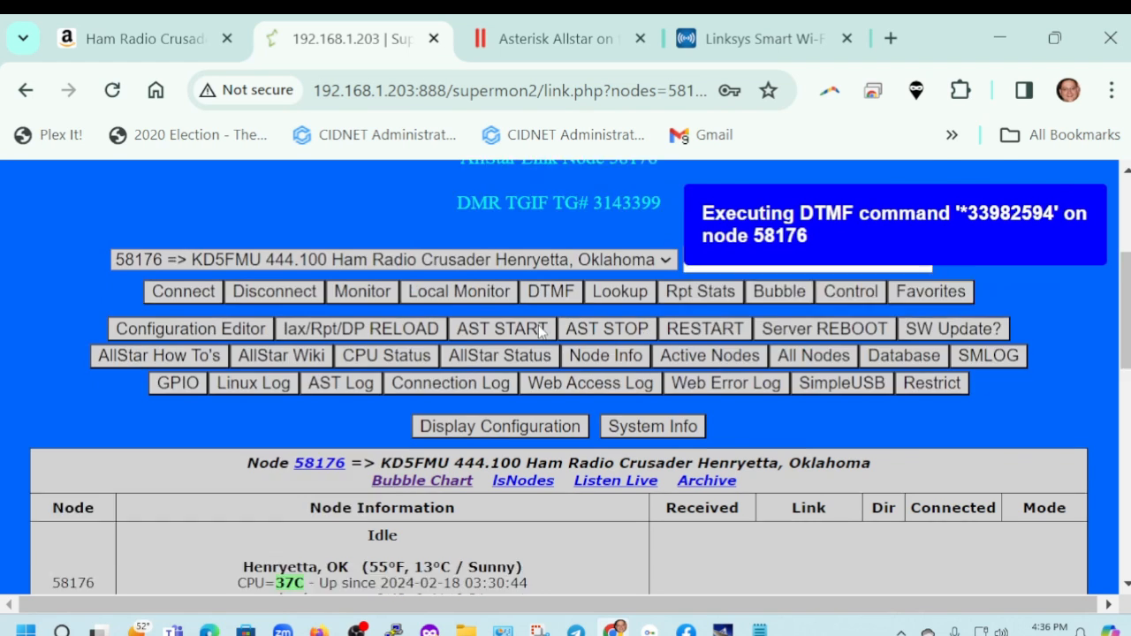
{"action": "scroll", "coordinate": [540, 330], "scroll_direction": "down", "scroll_amount": 2}
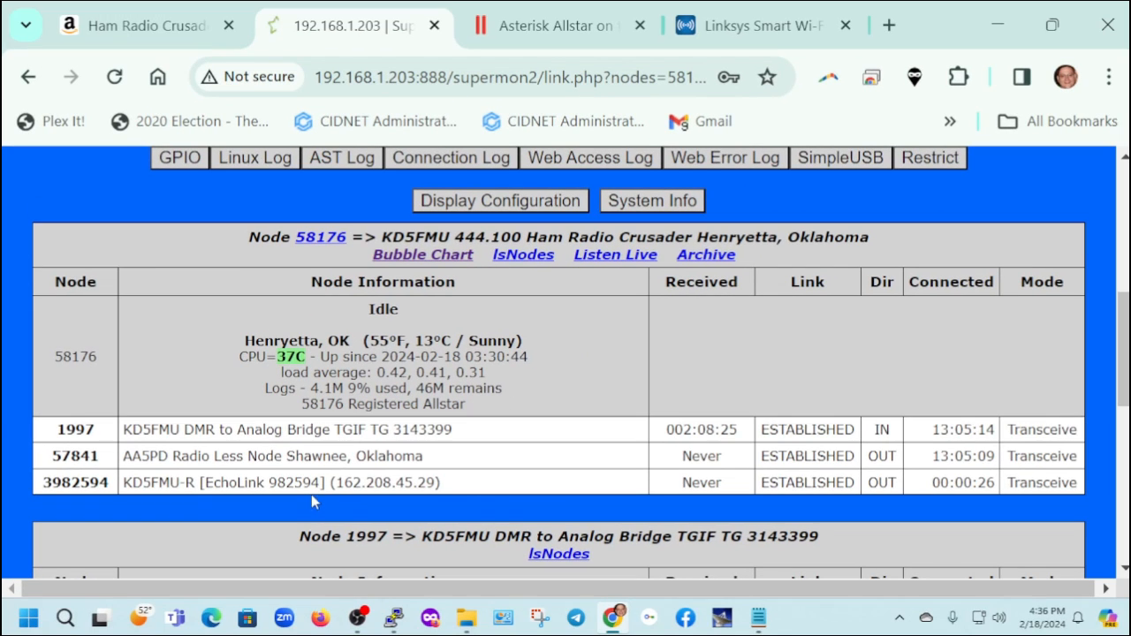
Disconnect the EchoLink node by executing the DTMF command *13982594 on node 58176, and check the connection list
{"action": "scroll", "coordinate": [197, 511], "scroll_direction": "up", "scroll_amount": 4}
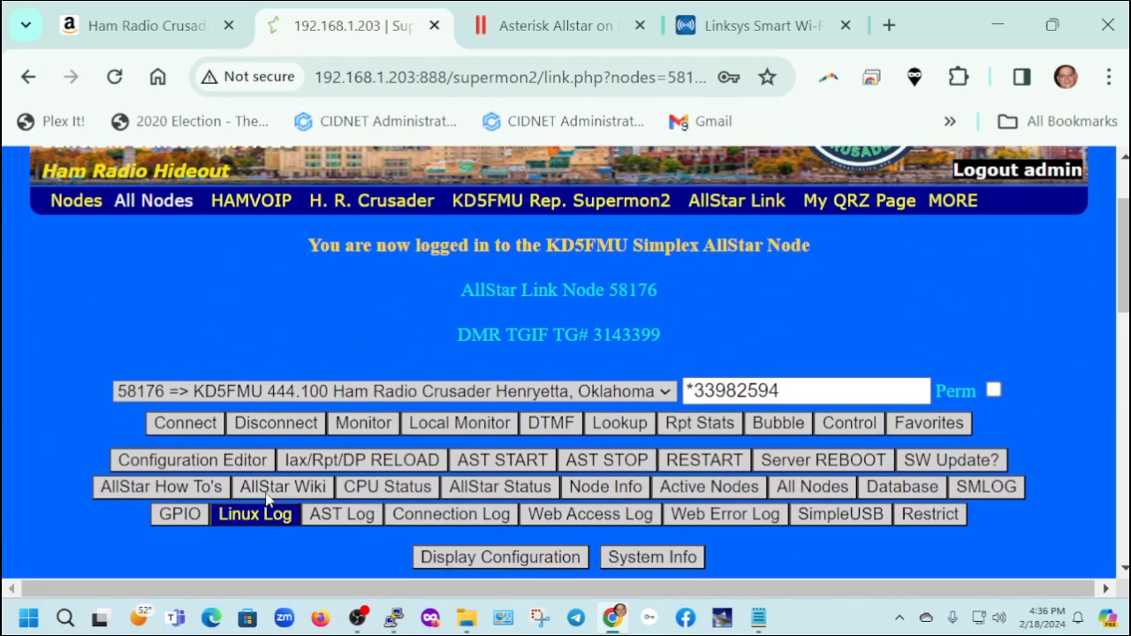
{"action": "left_click", "coordinate": [693, 396]}
{"action": "left_click_drag", "start_coordinate": [693, 396], "coordinate": [705, 396]}
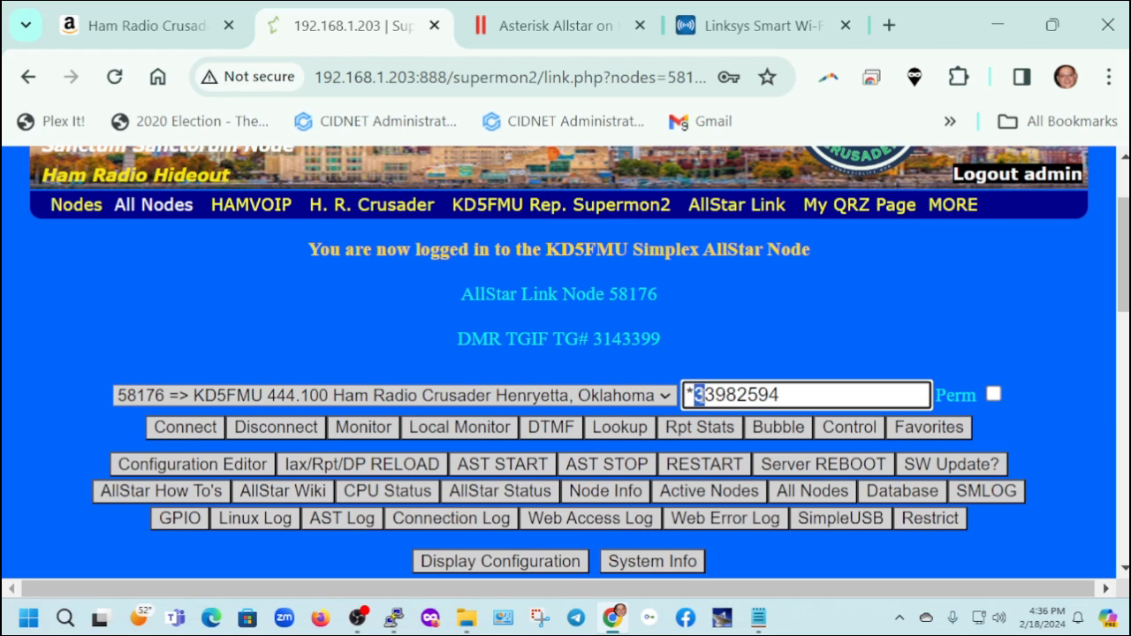
{"action": "key", "text": "BackSpace"}
{"action": "type", "text": "1"}
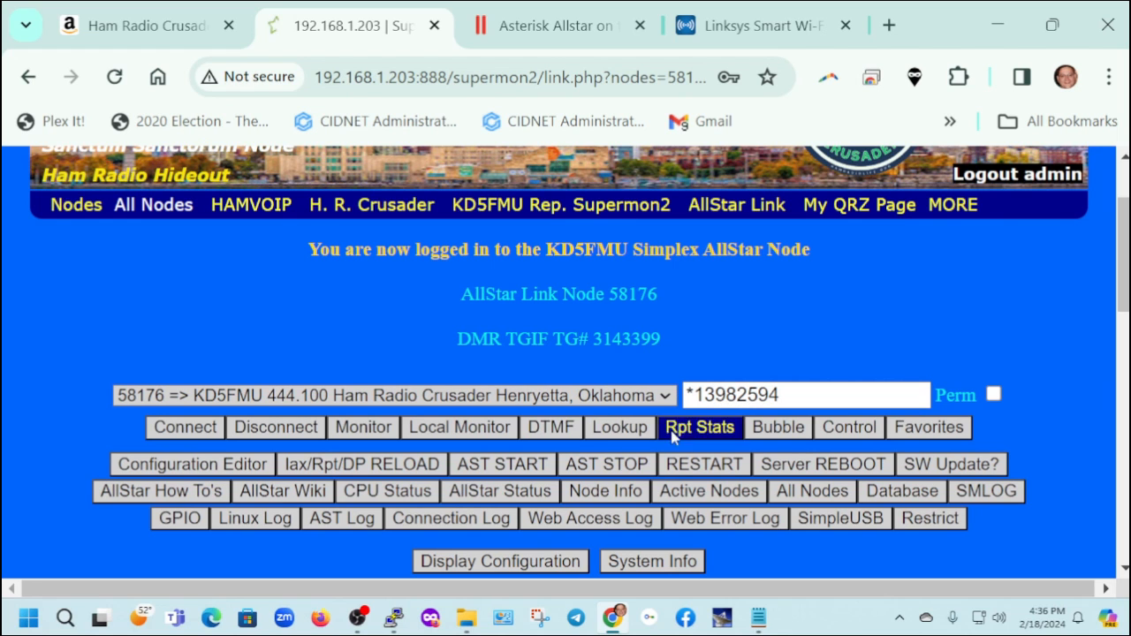
{"action": "left_click", "coordinate": [541, 423]}
{"action": "scroll", "coordinate": [541, 422], "scroll_direction": "down", "scroll_amount": 4}
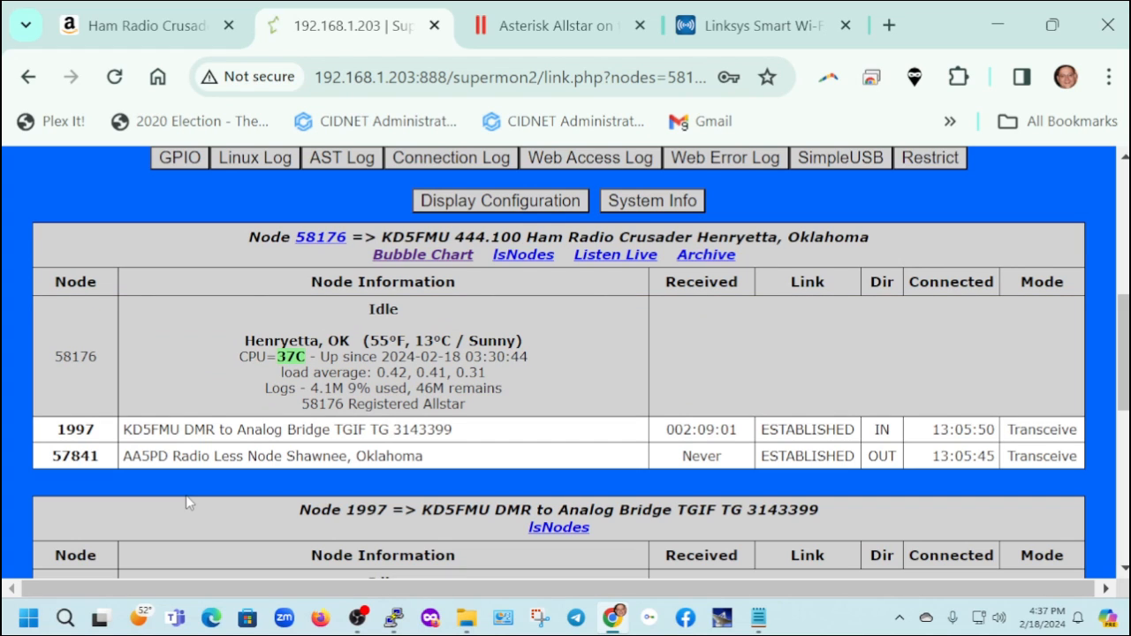
Show the Supermon2 page full screen, log out of the manager, and check node 58176's connection list
{"action": "key", "text": "F11"}
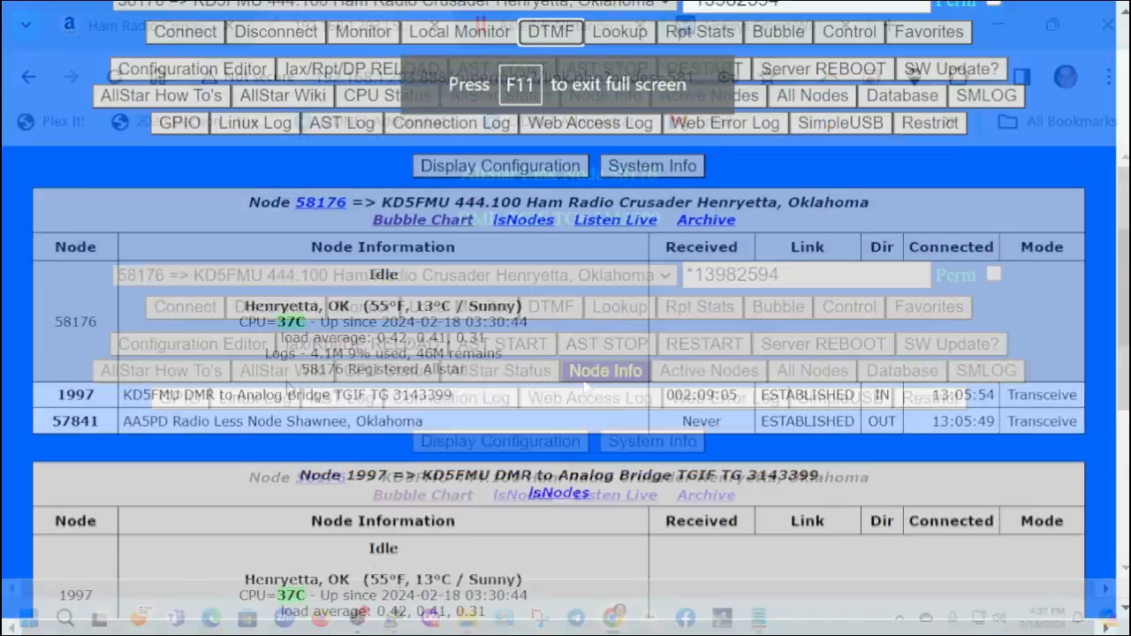
{"action": "scroll", "coordinate": [285, 386], "scroll_direction": "up", "scroll_amount": 3}
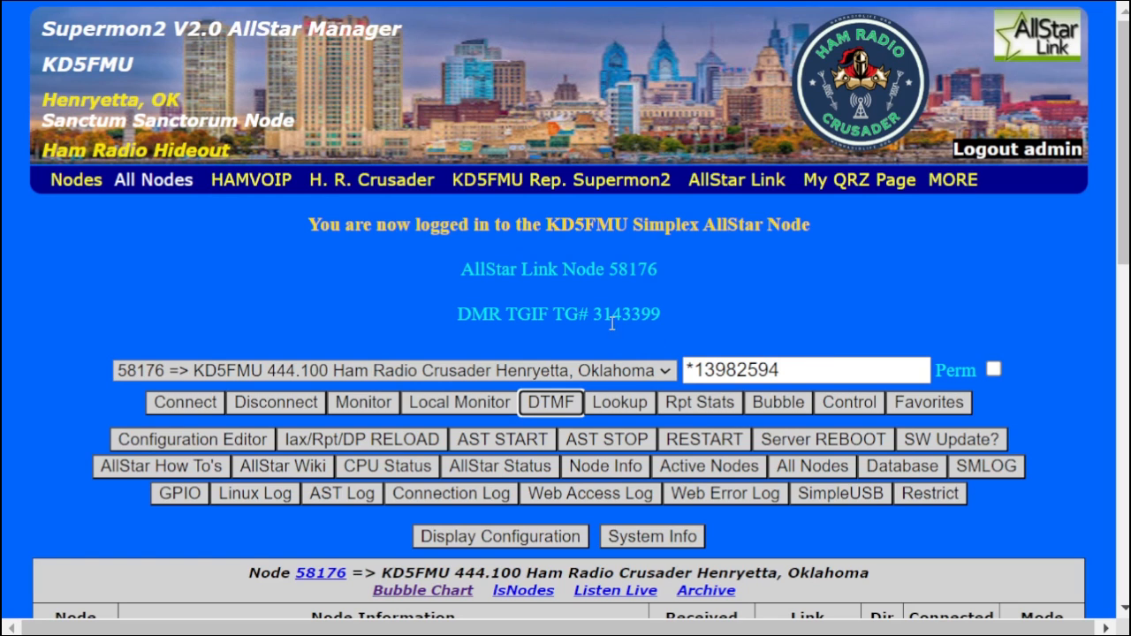
{"action": "left_click", "coordinate": [1025, 149]}
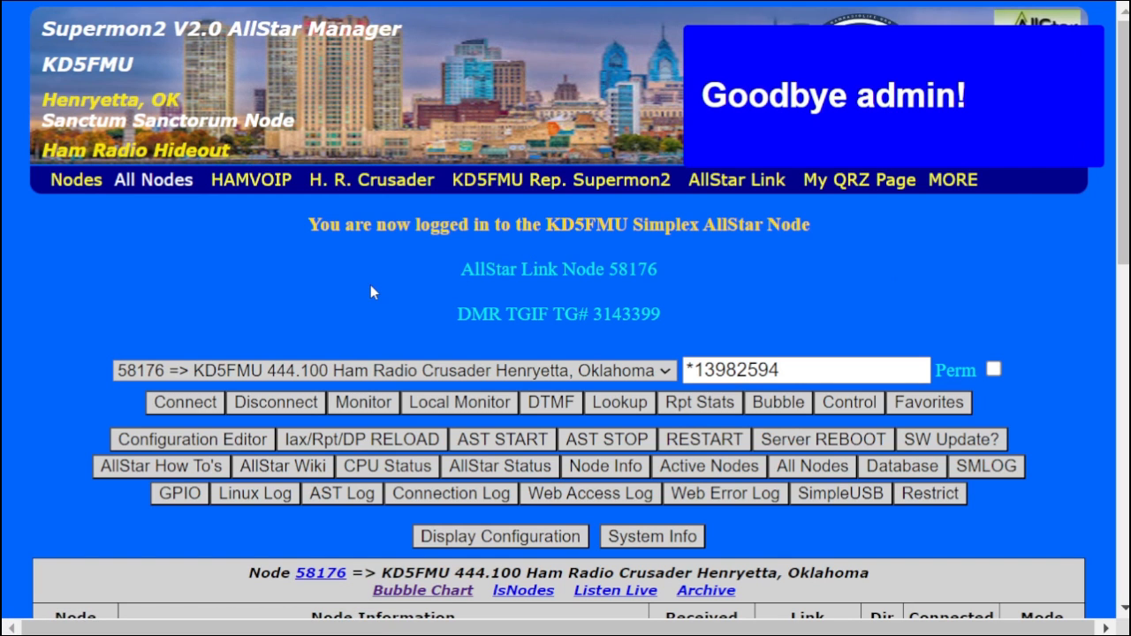
{"action": "scroll", "coordinate": [370, 284], "scroll_direction": "down", "scroll_amount": 3}
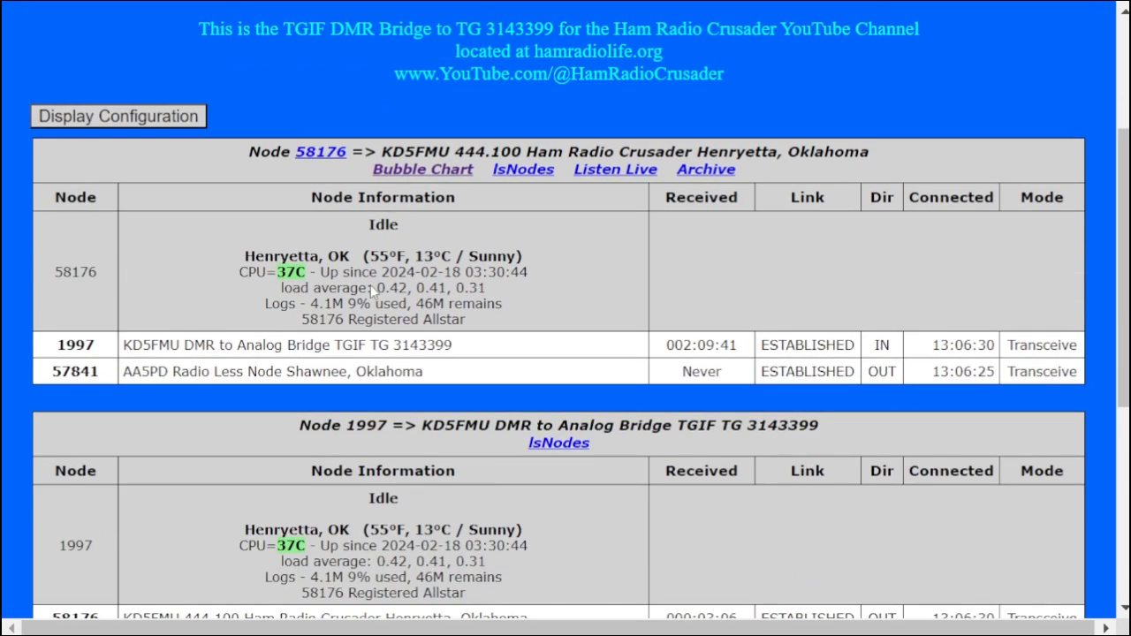
{"action": "scroll", "coordinate": [370, 284], "scroll_direction": "up", "scroll_amount": 1}
{"action": "scroll", "coordinate": [380, 284], "scroll_direction": "up", "scroll_amount": 2}
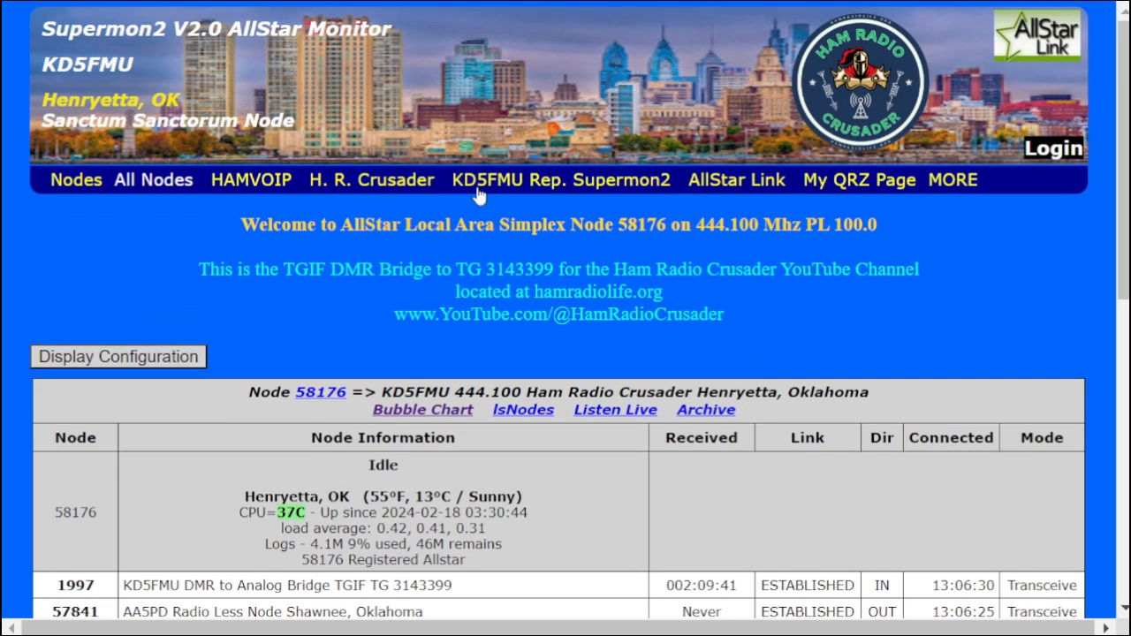
Open the KD5FMU repeater's Supermon2 page and display the bubble chart for node 57788
{"action": "left_click", "coordinate": [537, 182]}
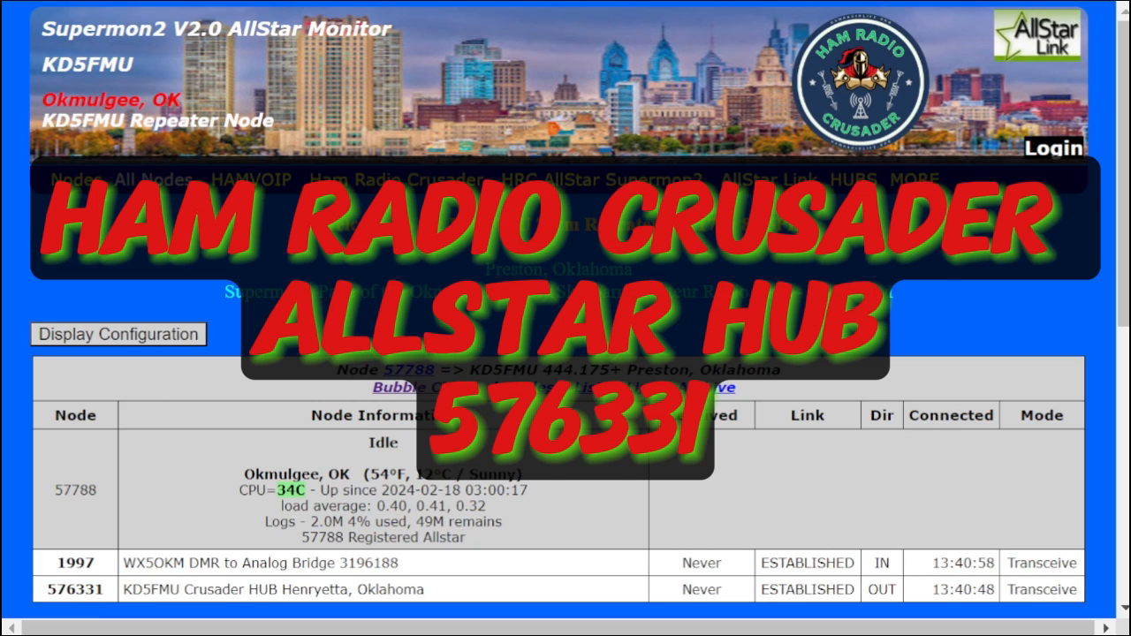
{"action": "mouse_move", "coordinate": [856, 182]}
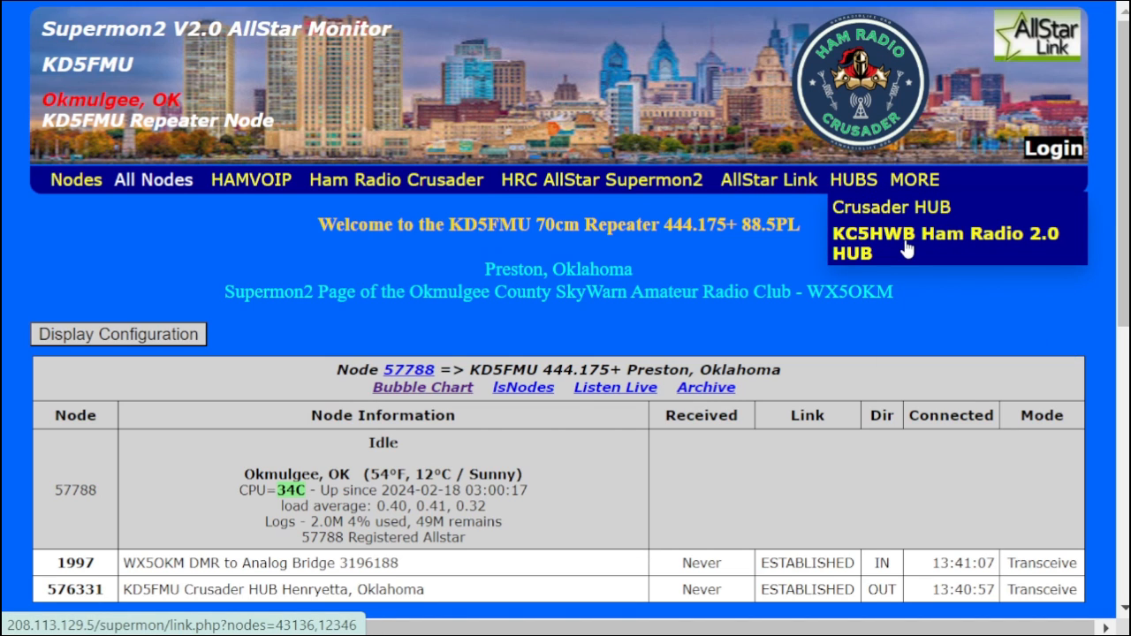
{"action": "left_click", "coordinate": [433, 388]}
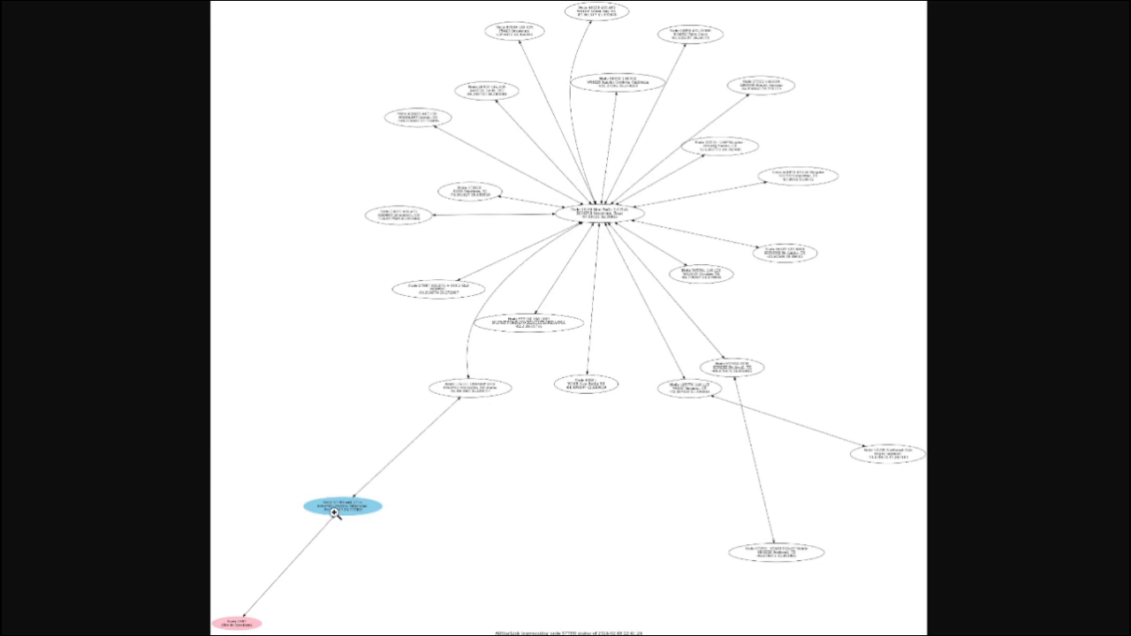
Examine repeater node 57788, the Crusader HUB node and the central Ham Radio 2.0 Hub node close up in the bubble chart
{"action": "left_click", "coordinate": [335, 512]}
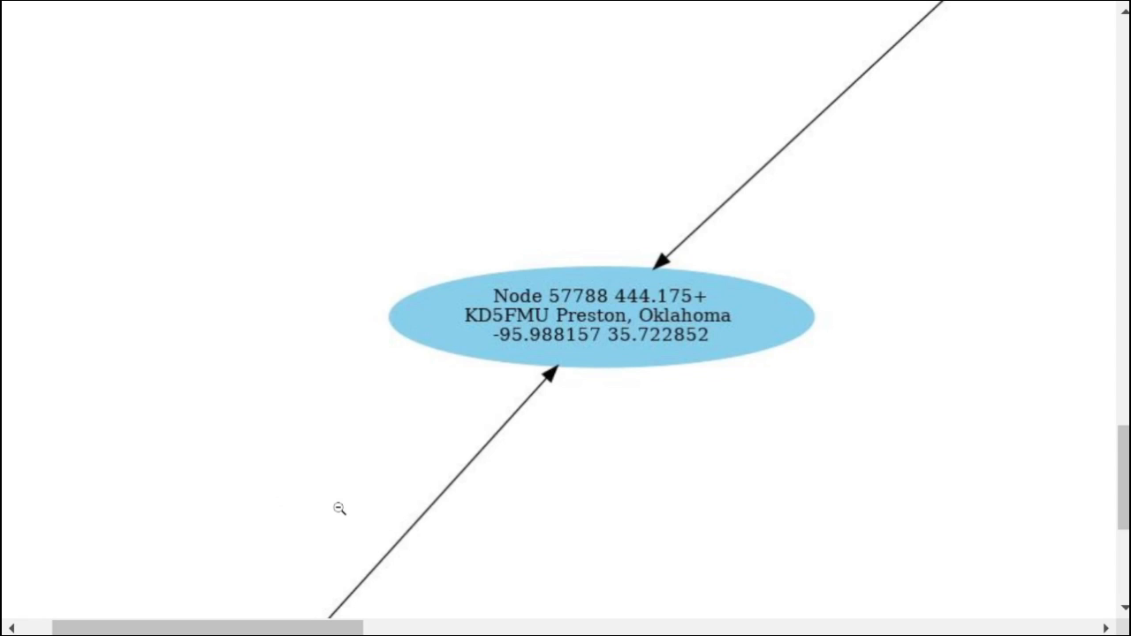
{"action": "left_click", "coordinate": [618, 329]}
{"action": "left_click", "coordinate": [467, 392]}
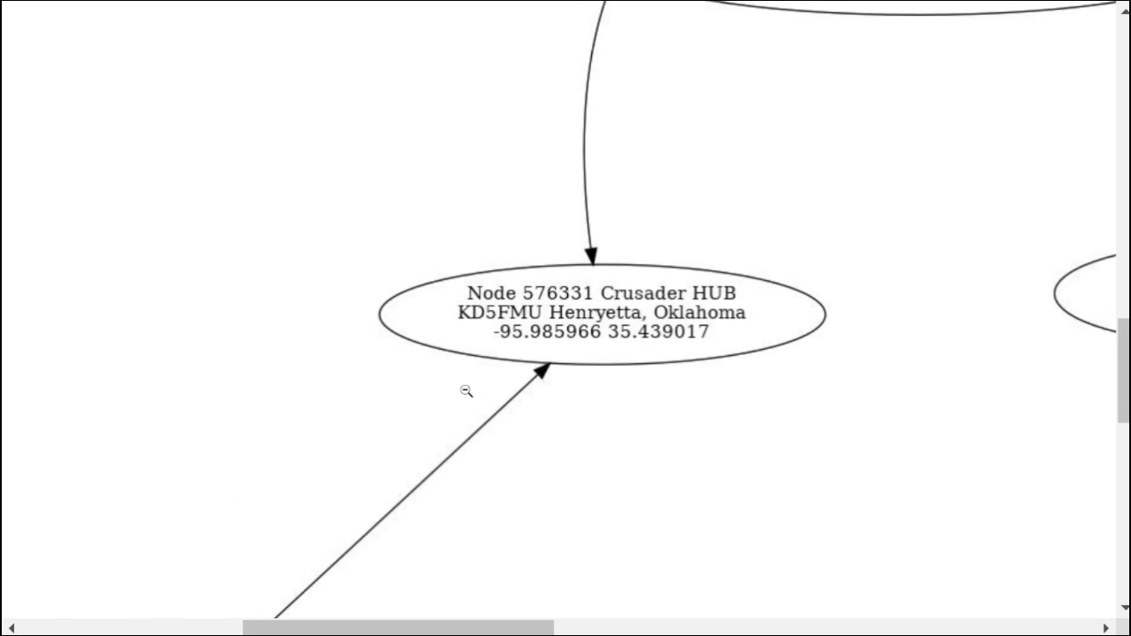
{"action": "left_click", "coordinate": [573, 312]}
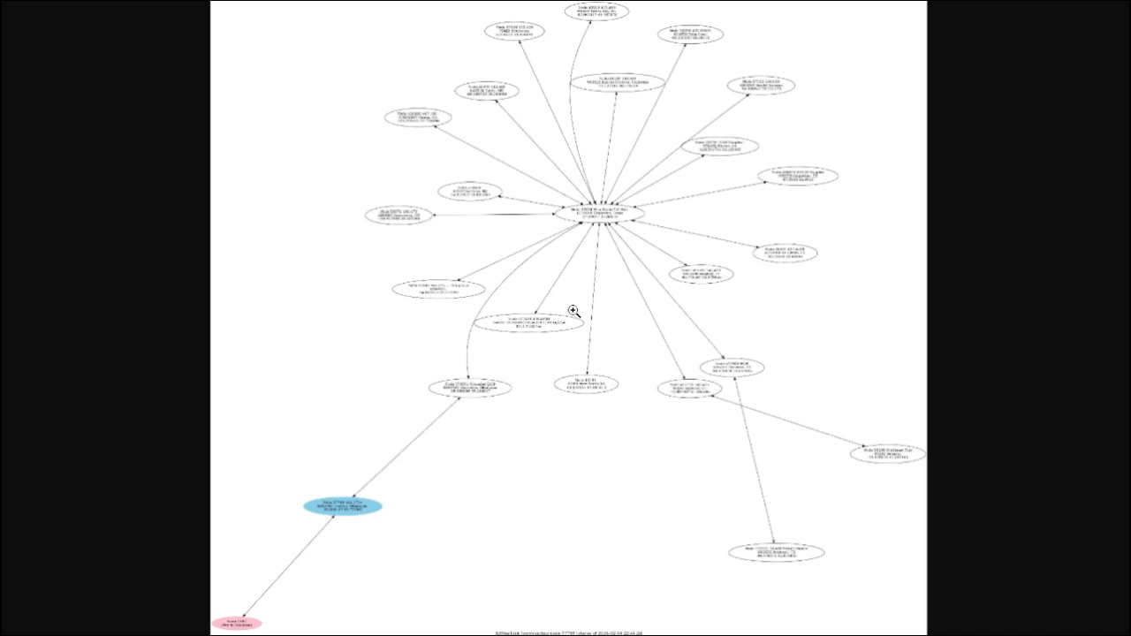
{"action": "left_click", "coordinate": [608, 214]}
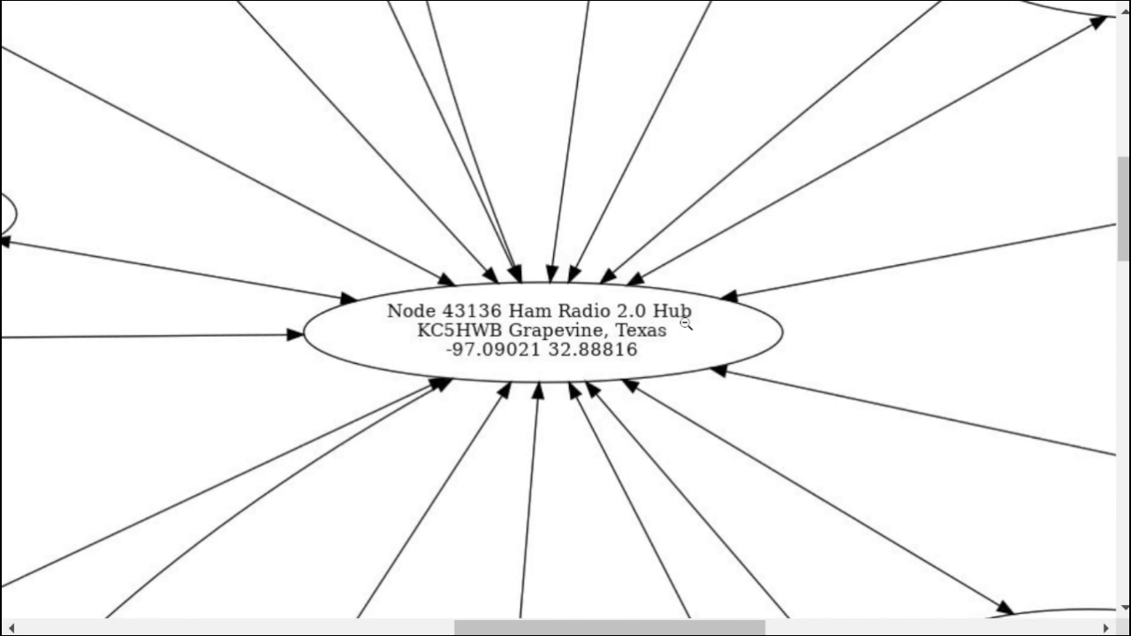
{"action": "left_click", "coordinate": [523, 323]}
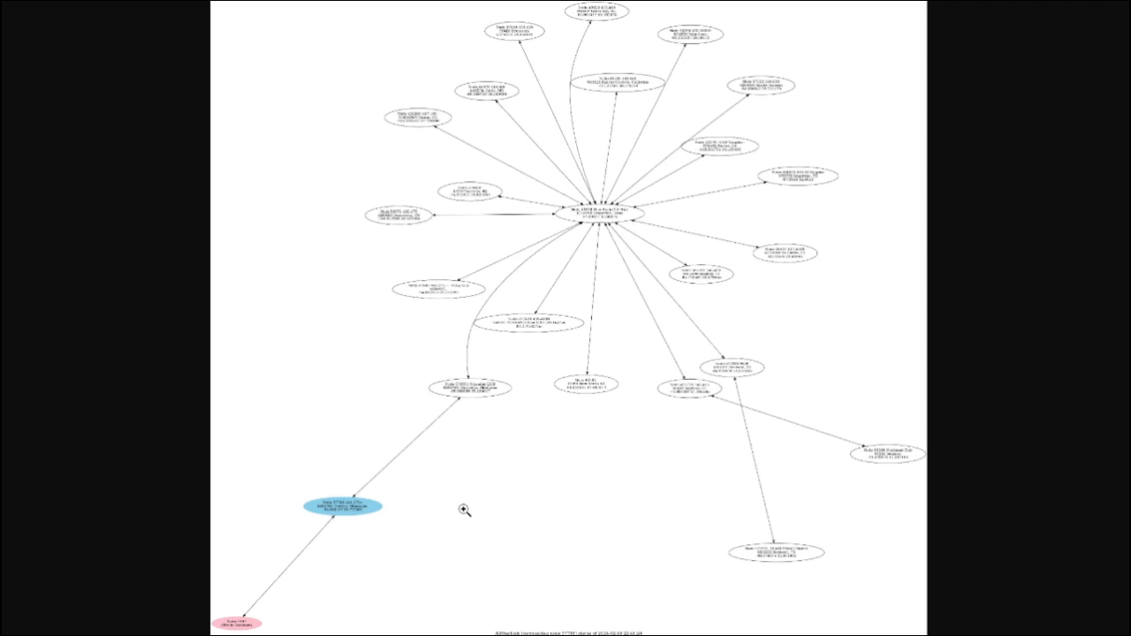
Inspect further parts of the bubble chart close up and return to the KD5FMU repeater's Supermon2 page
{"action": "left_click", "coordinate": [414, 503]}
{"action": "left_click", "coordinate": [278, 383]}
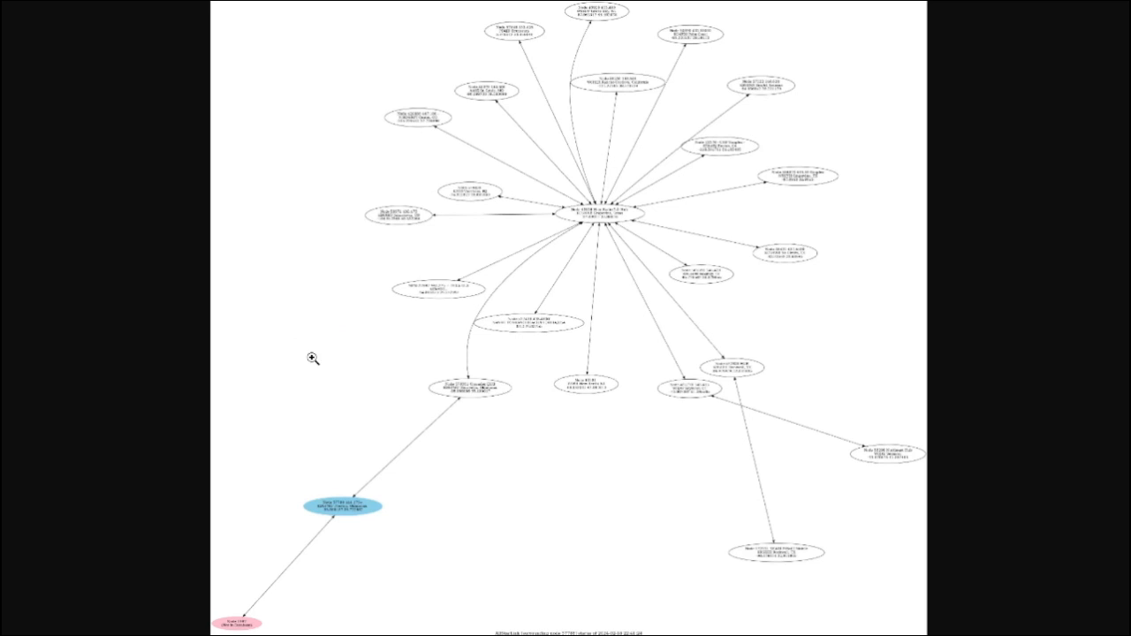
{"action": "left_click", "coordinate": [508, 389]}
{"action": "left_click", "coordinate": [489, 375]}
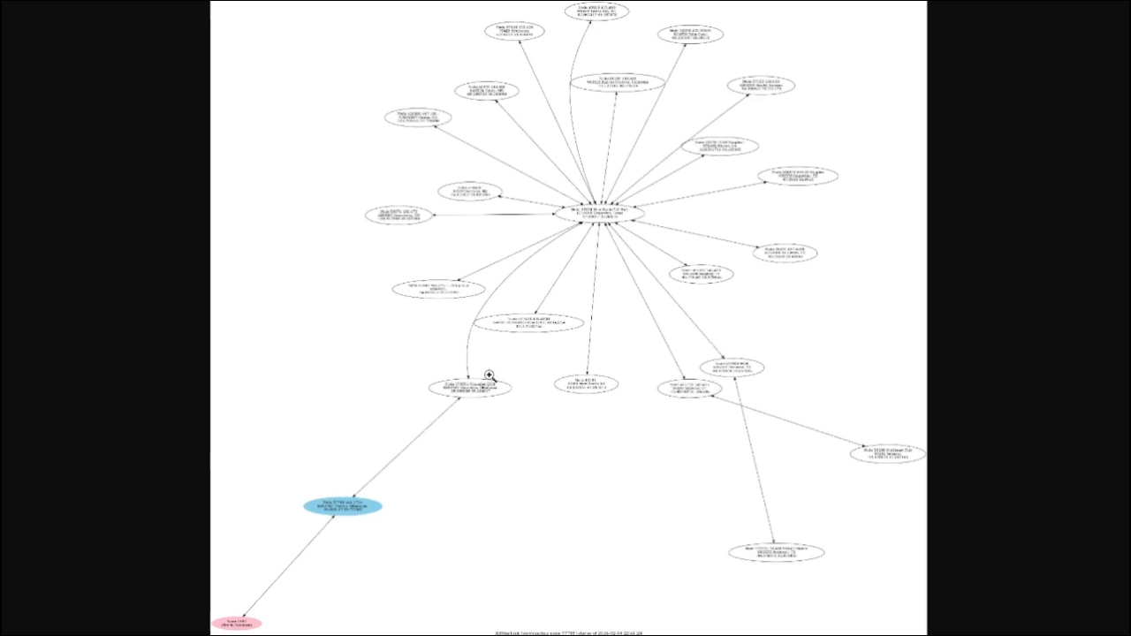
{"action": "left_click", "coordinate": [752, 428]}
{"action": "left_click", "coordinate": [573, 417]}
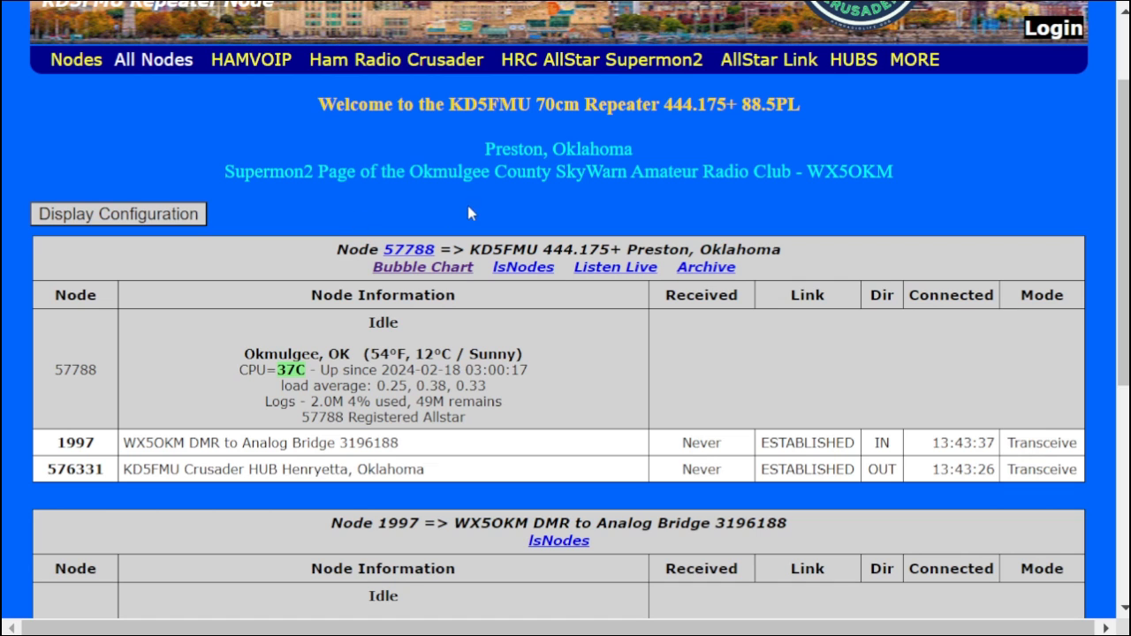
{"action": "scroll", "coordinate": [383, 217], "scroll_direction": "up", "scroll_amount": 2}
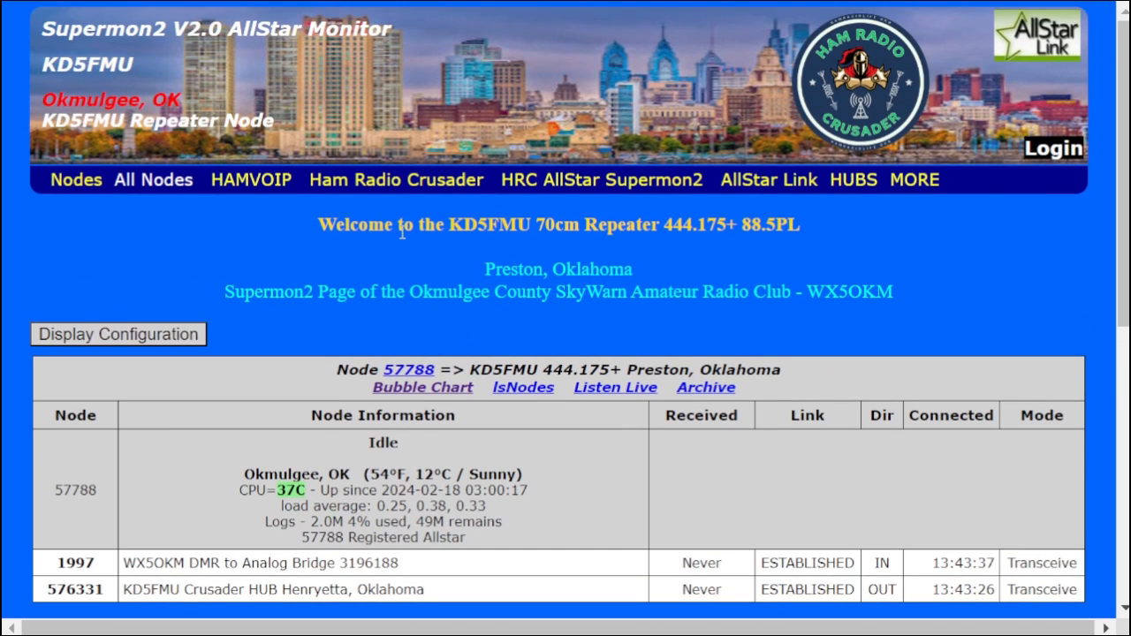